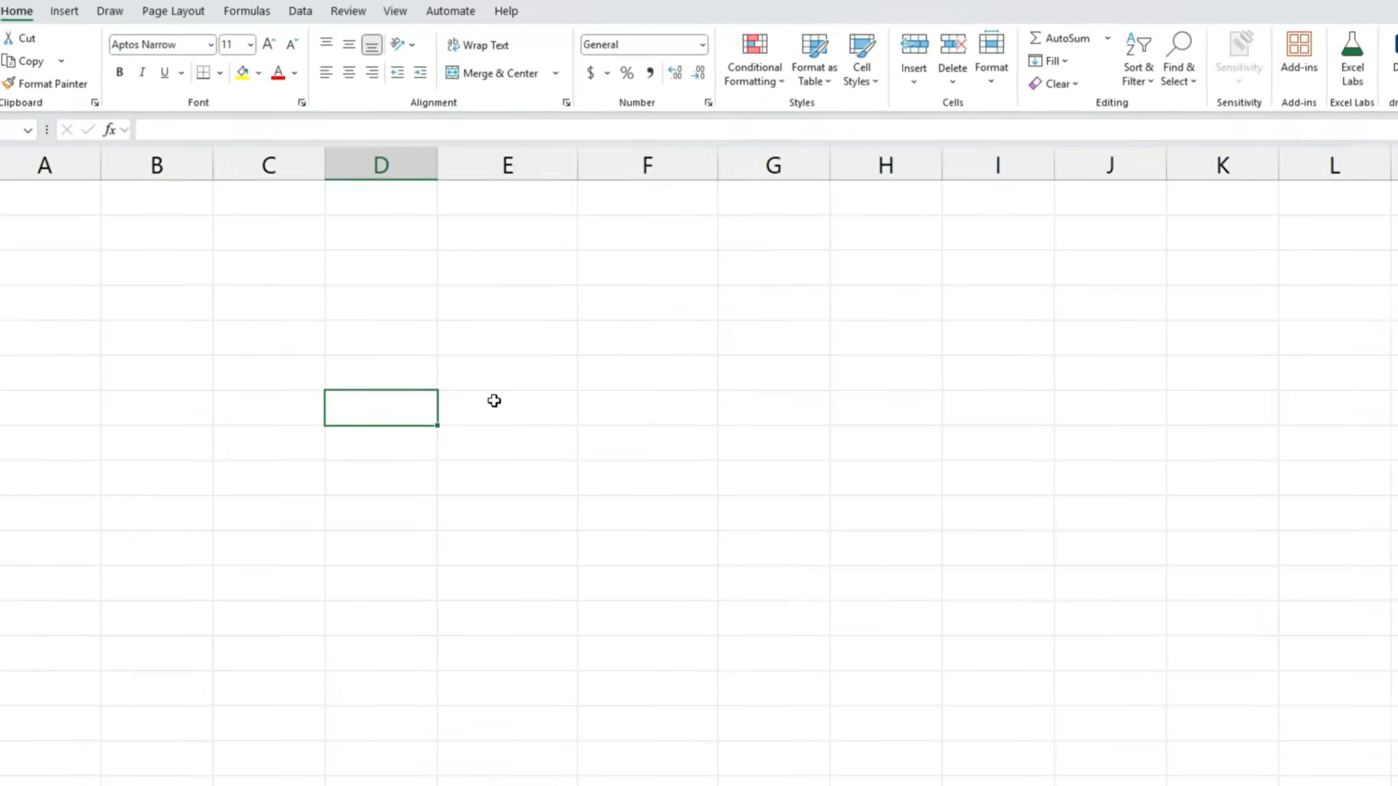
- Enter 1 in the selected column D cell and format it as Short Date
type("1")
key("Return")
left_click(437, 481)
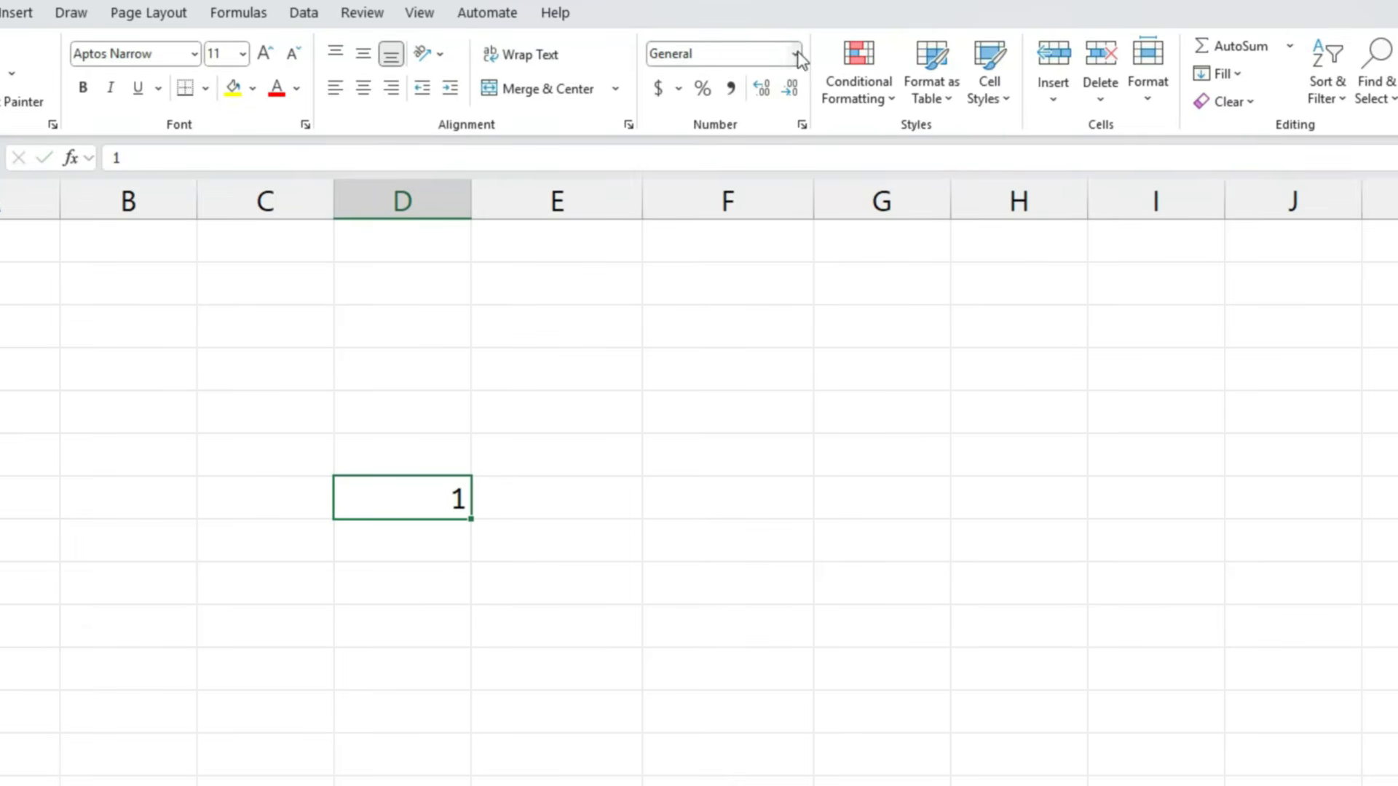
left_click(796, 54)
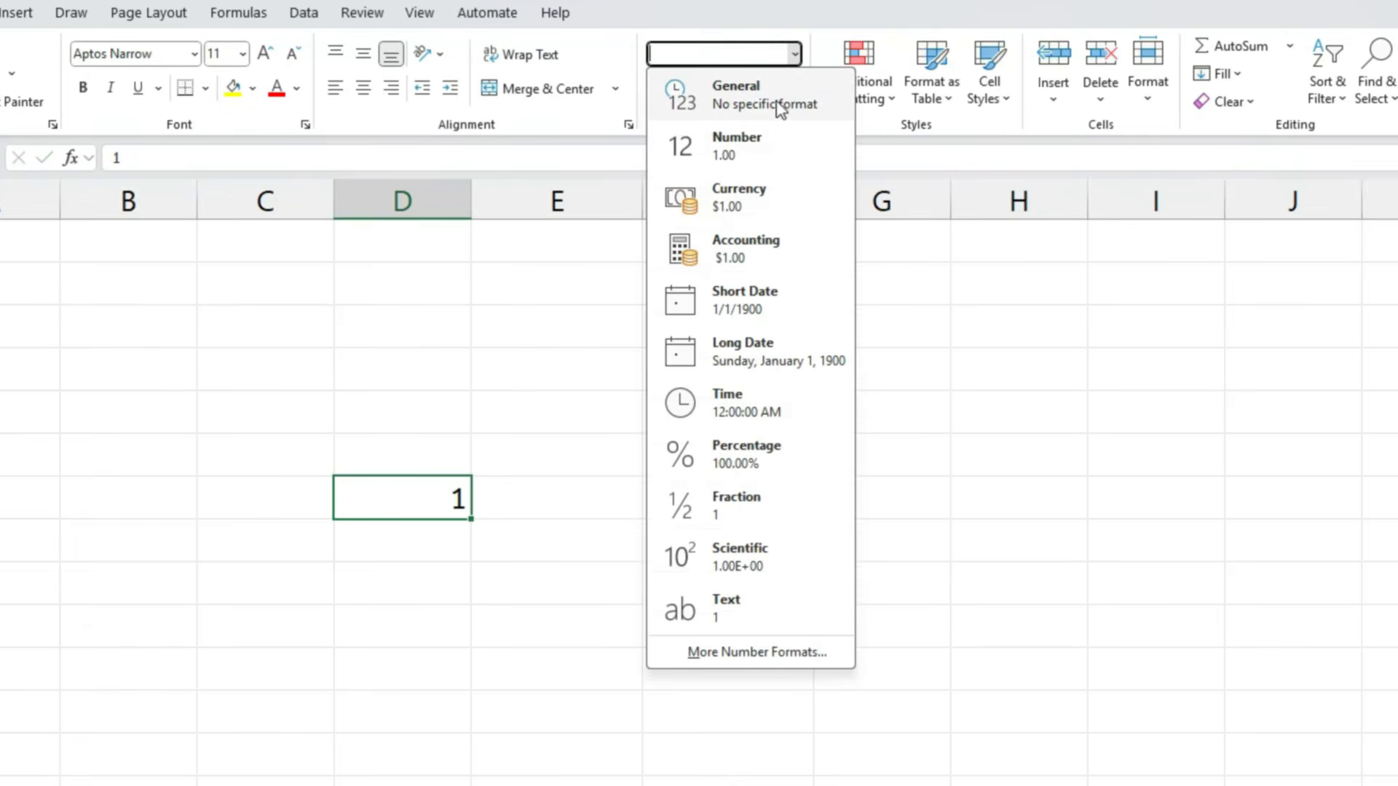
left_click(758, 312)
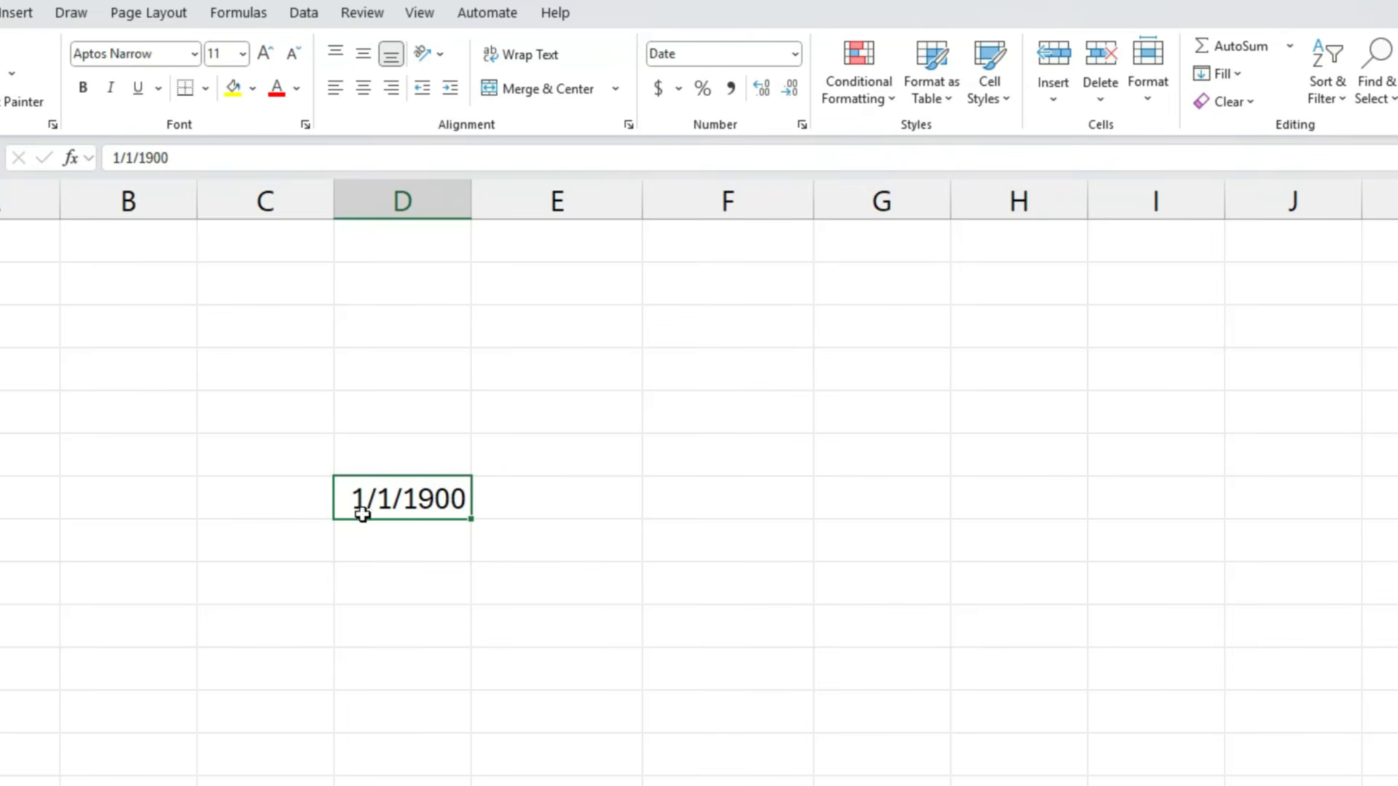
- Insert the current date, 1/23/2026, in the cell directly below the first date in column D
left_click(396, 543)
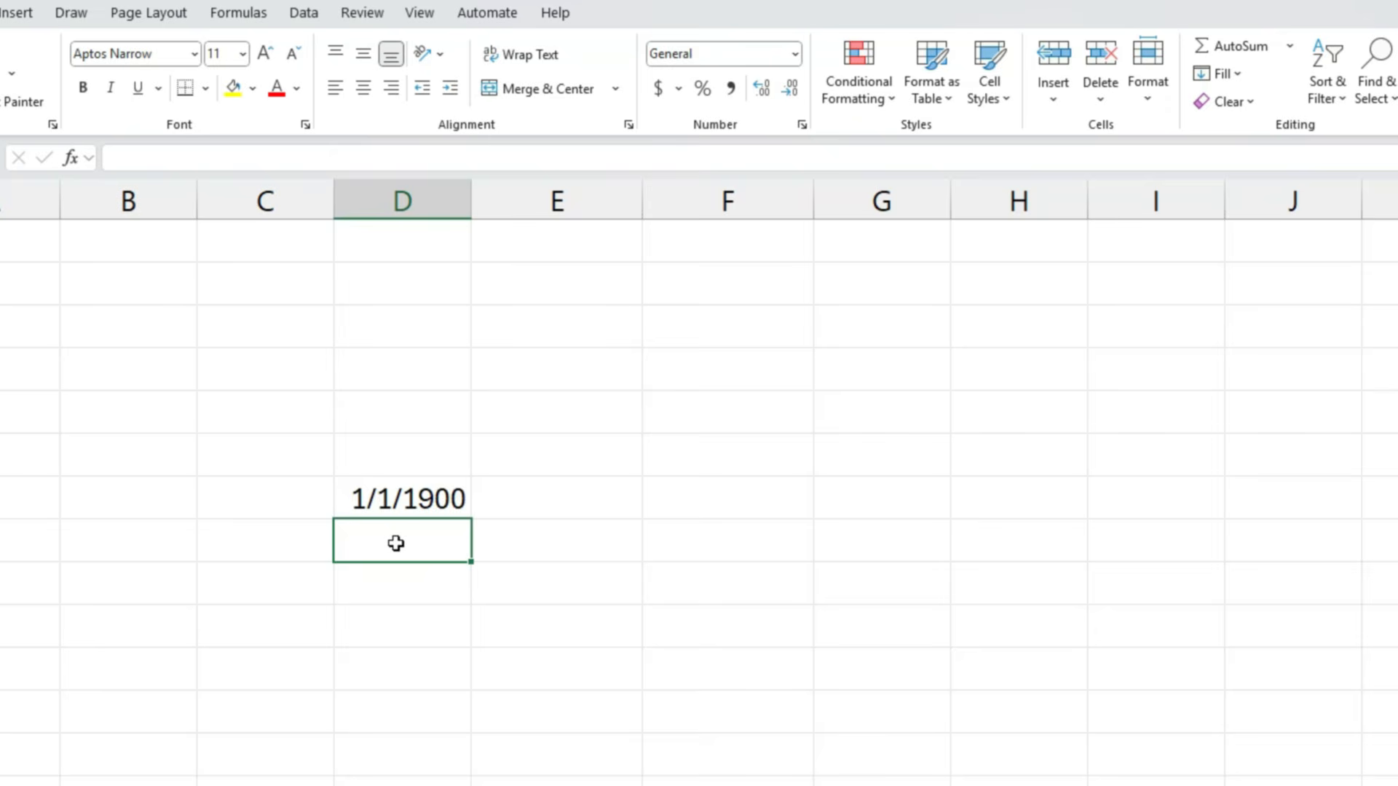
key("ctrl+semicolon")
key("Return")
left_click(412, 539)
- Format both date cells in column D as Number
left_click_drag(421, 500, 423, 537)
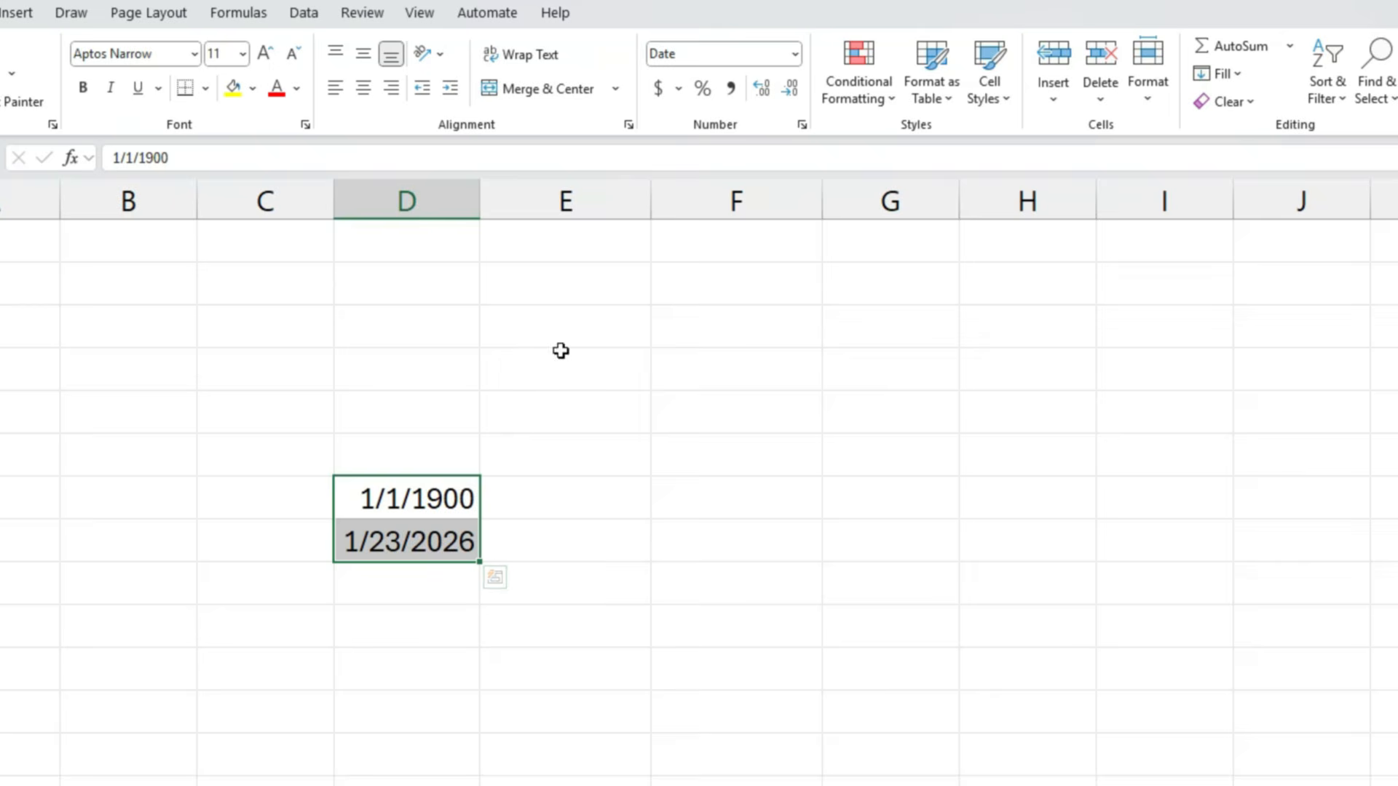
left_click(795, 54)
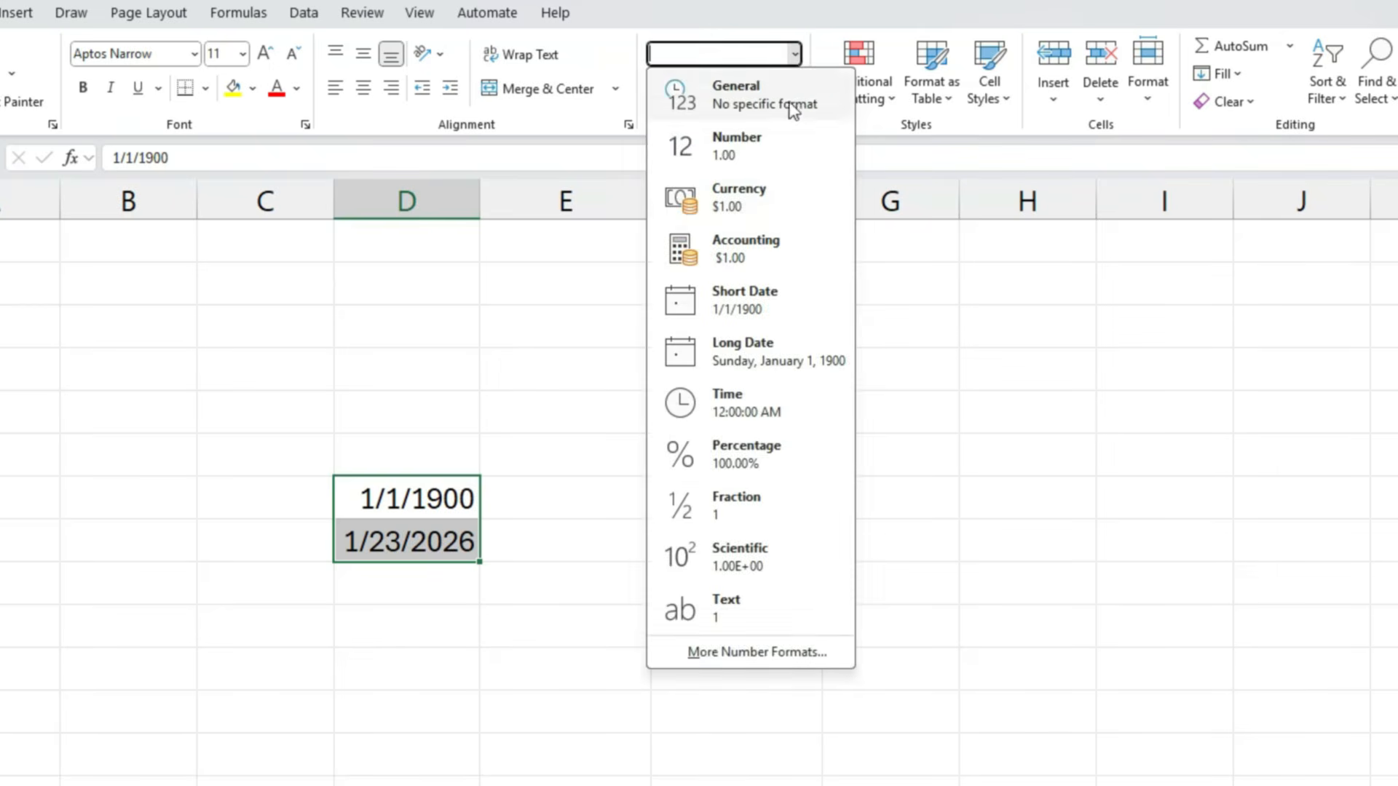
left_click(750, 144)
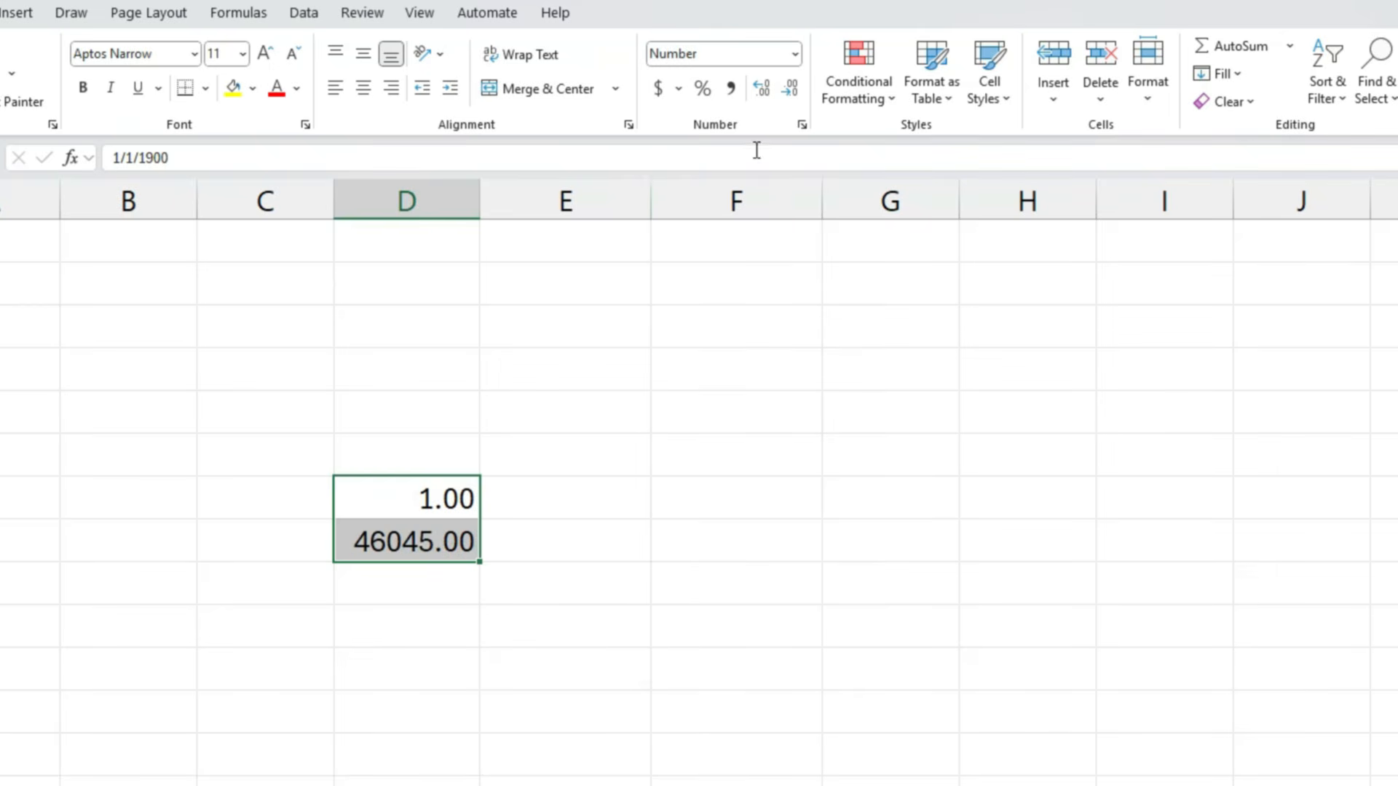
left_click(369, 550)
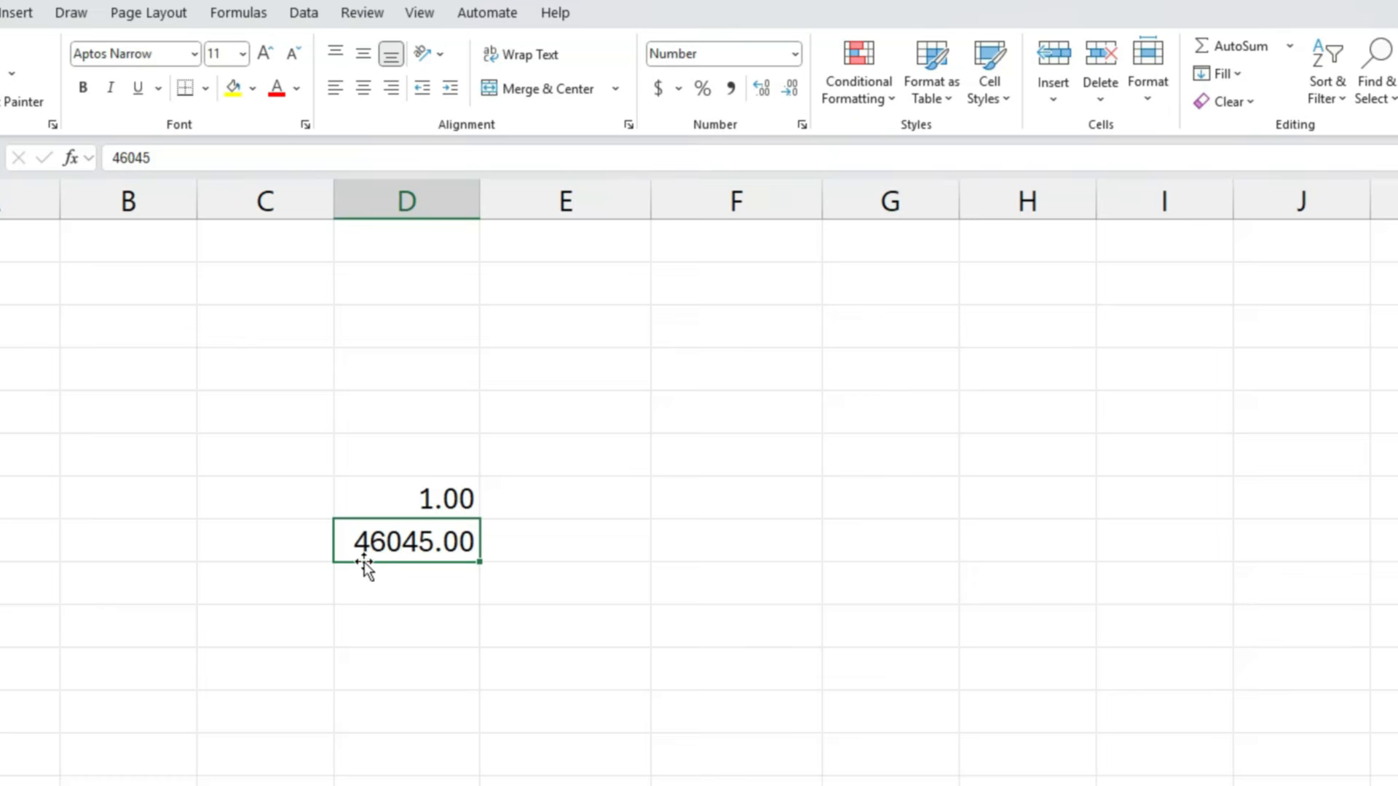
left_click_drag(405, 501, 416, 541)
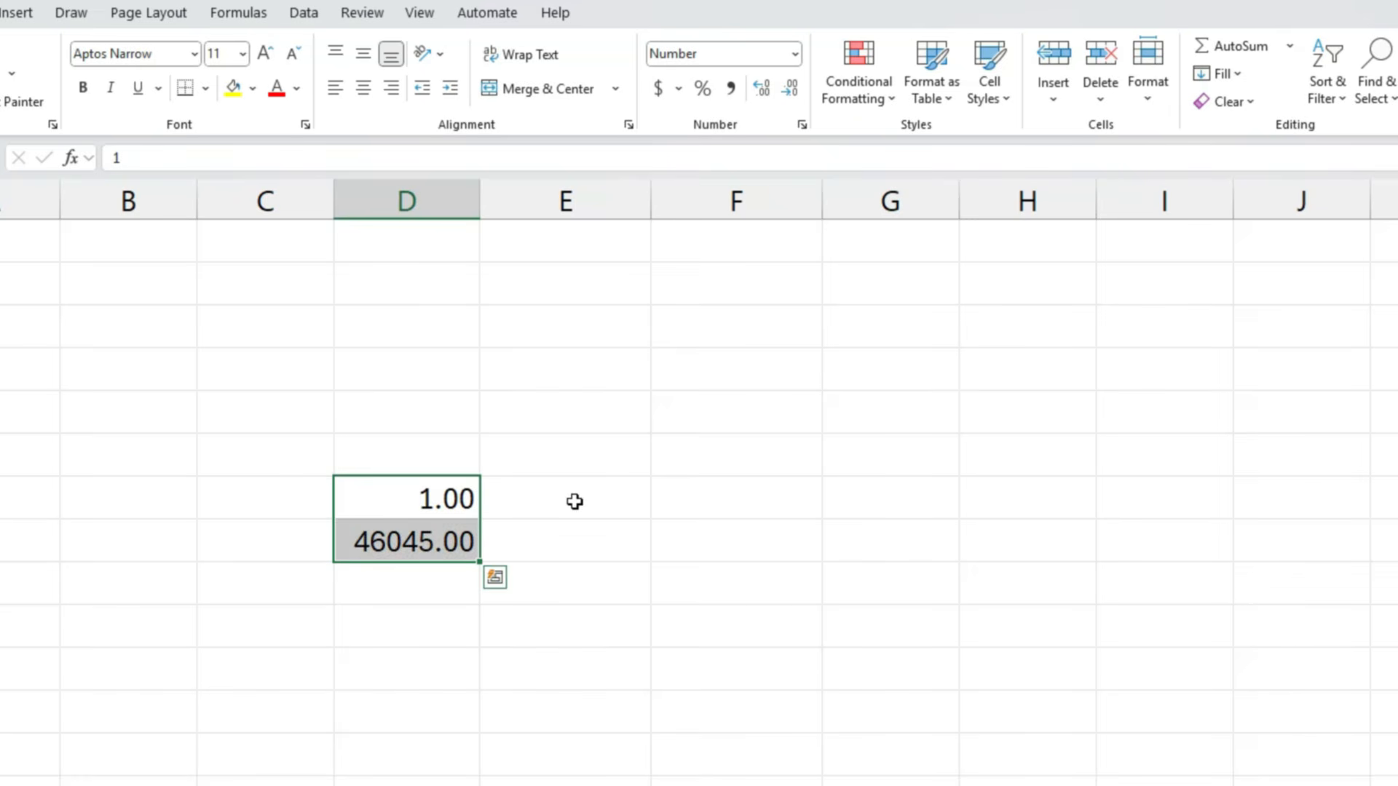
left_click(575, 501)
- Enter .25, .5, .75 and 1 in consecutive cells down column F, starting one row above the column D values
left_click(714, 456)
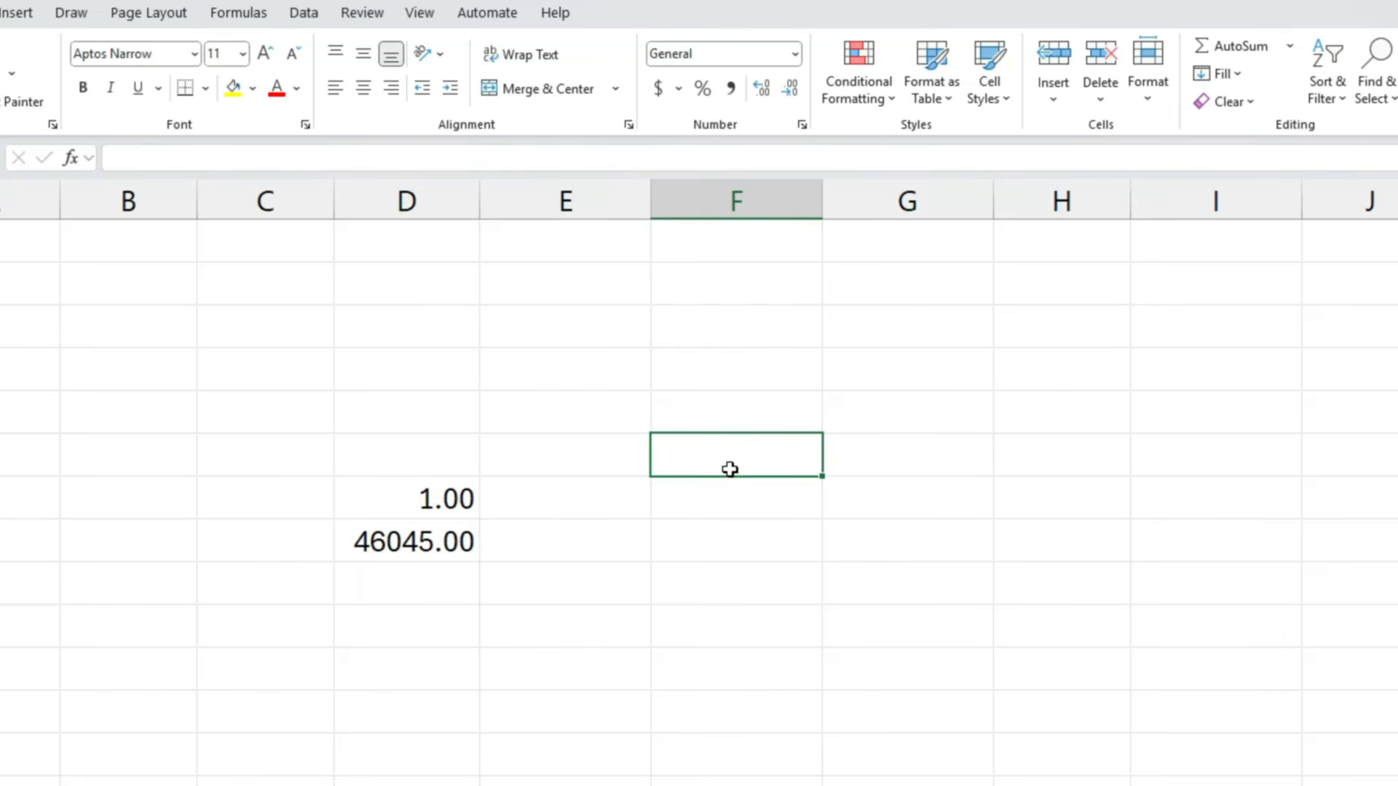
double_click(724, 457)
type(".25")
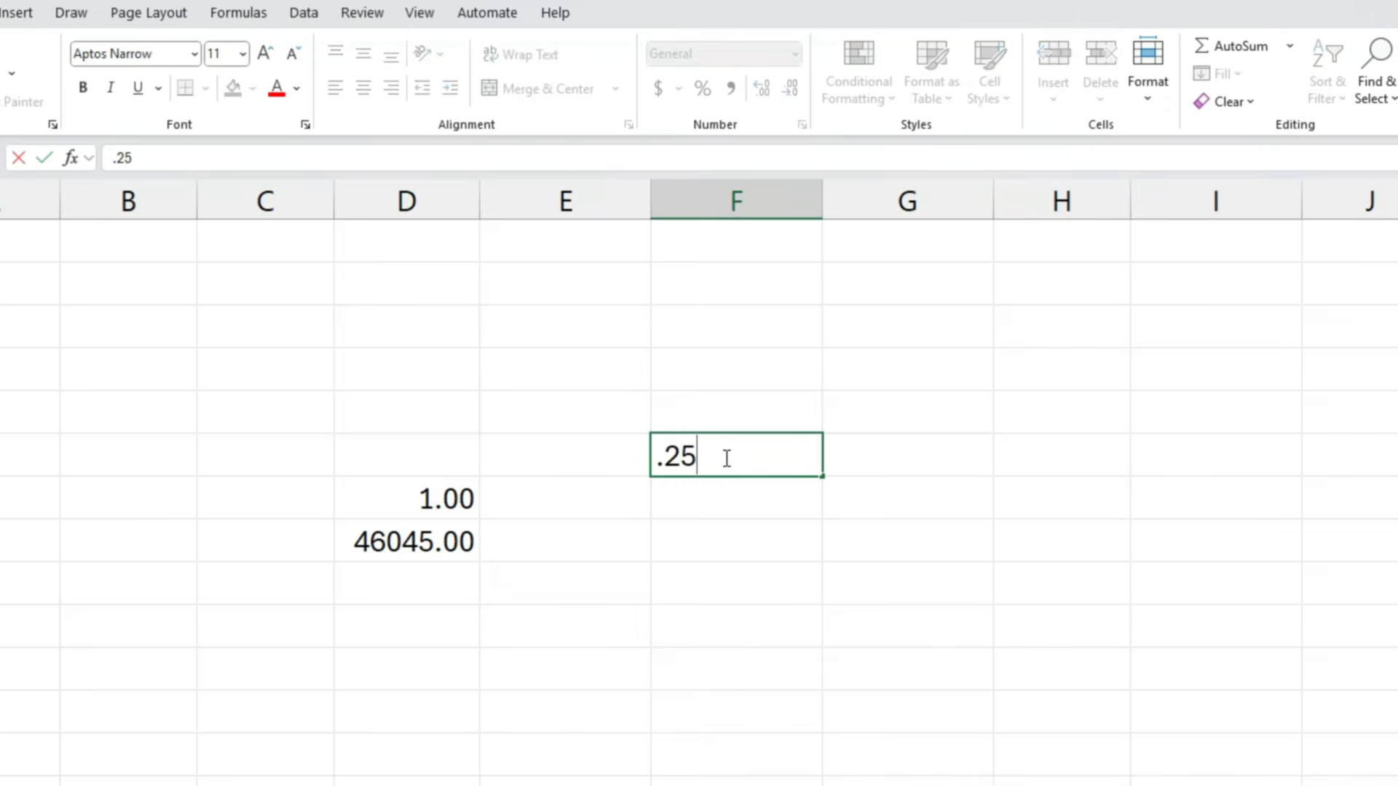
key("Return")
type(".5")
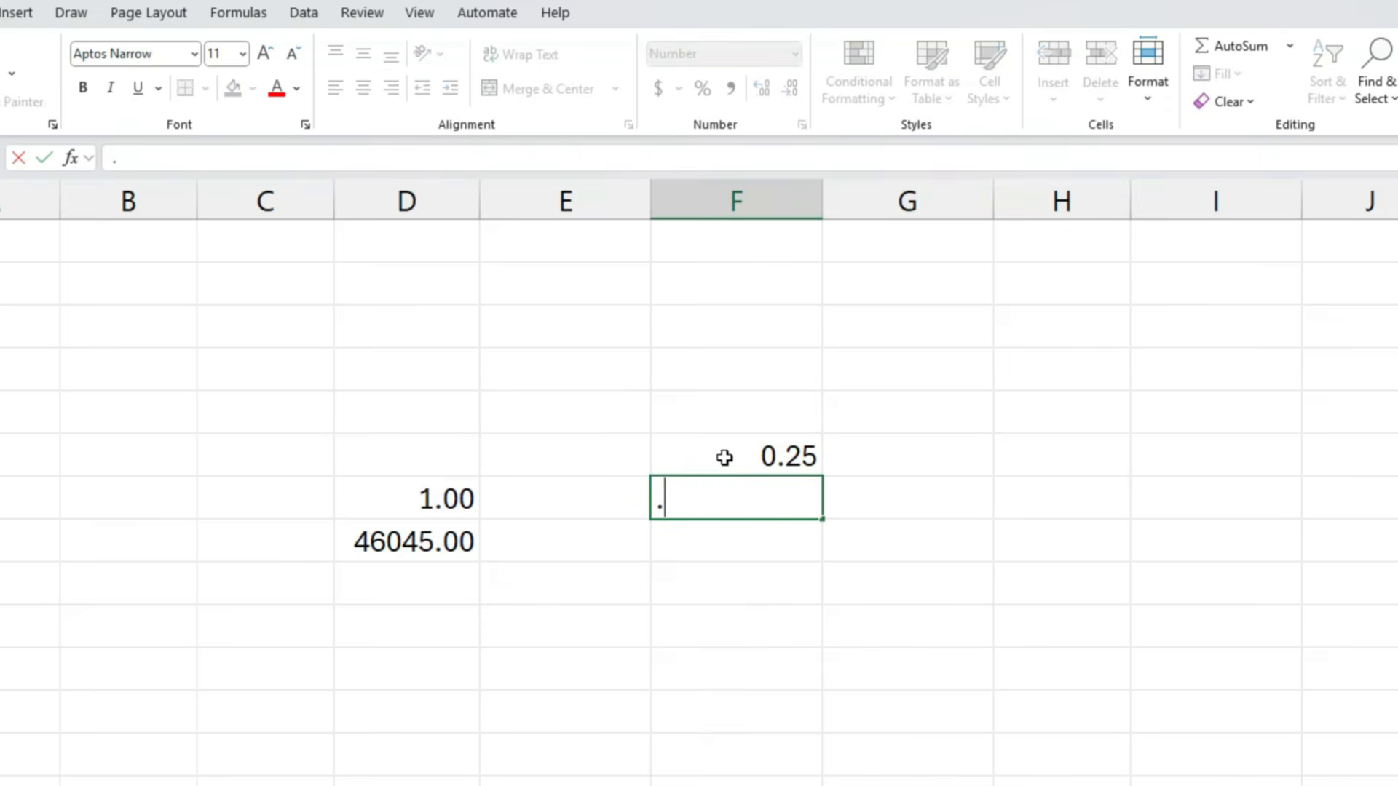
key("Return")
type(".75")
key("Return")
type("1")
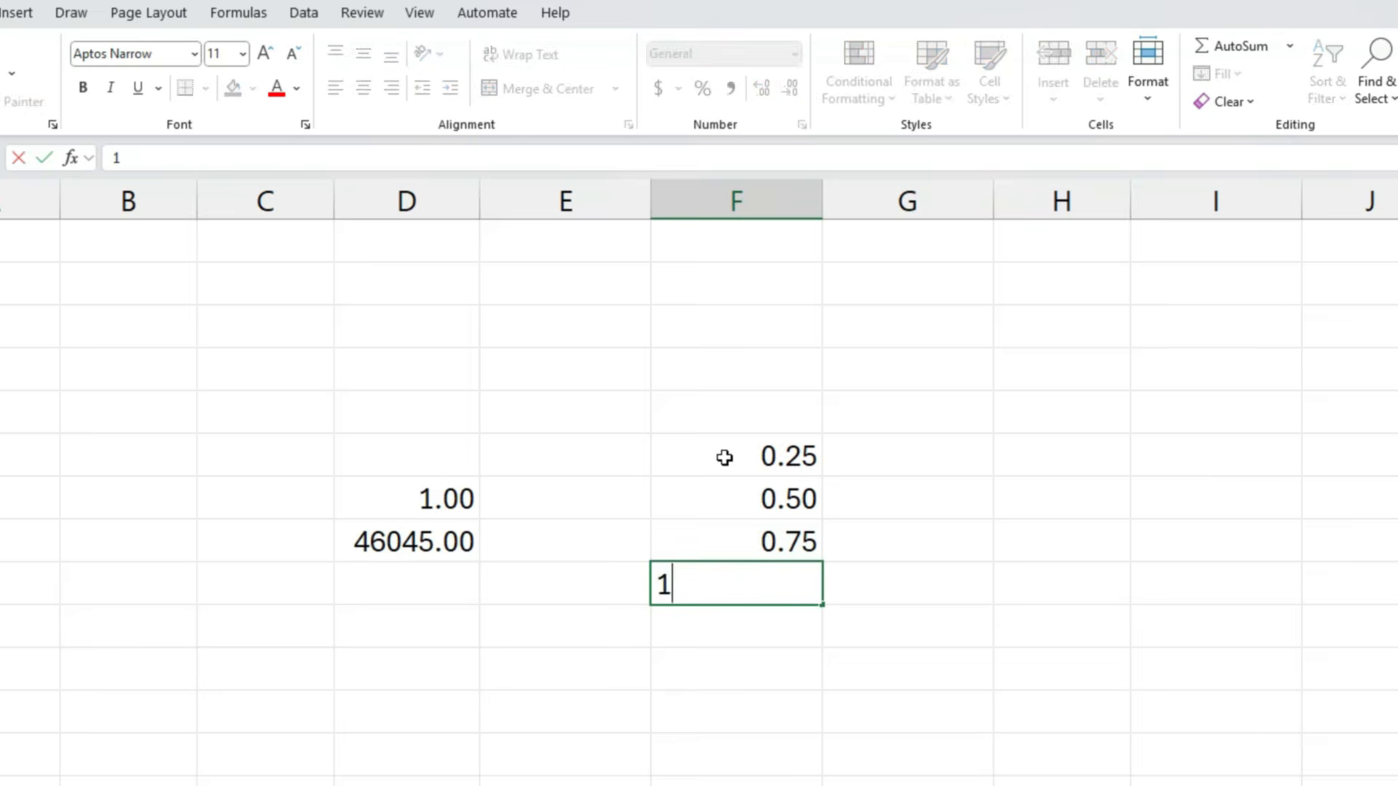
key("ctrl+Return")
- Copy the four column F values into the adjacent column G cells and format the copies as Time
left_click(725, 457, "shift")
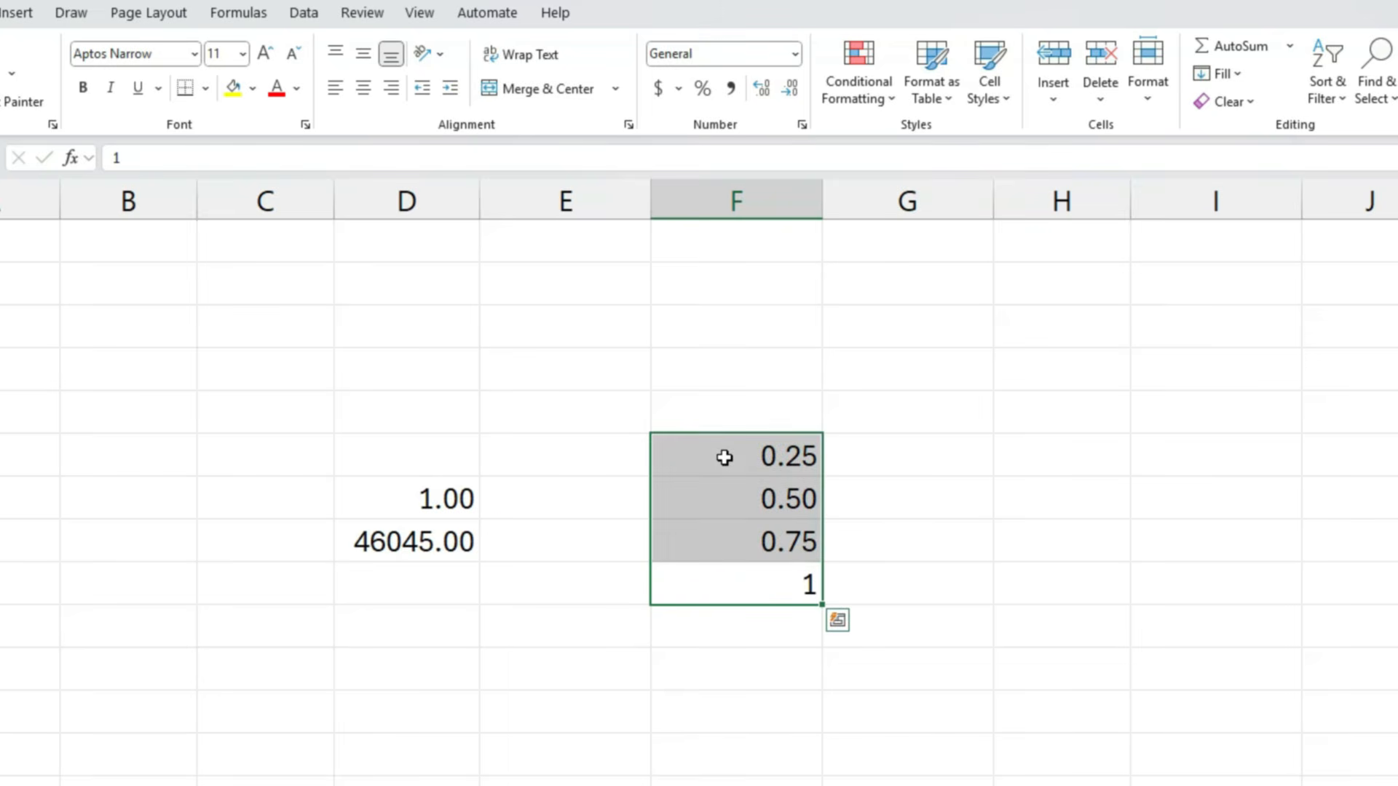
key("ctrl+c")
key("ctrl+v")
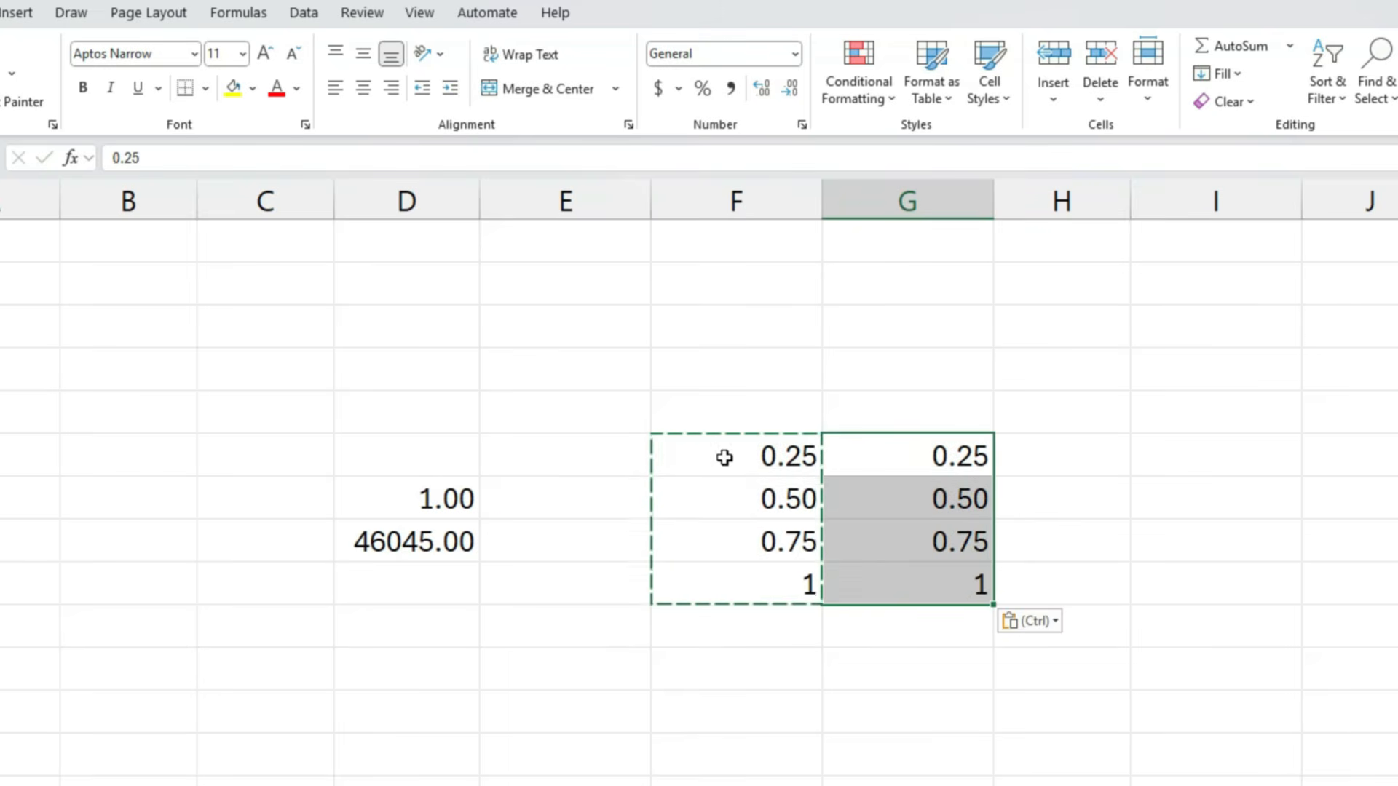
left_click(795, 54)
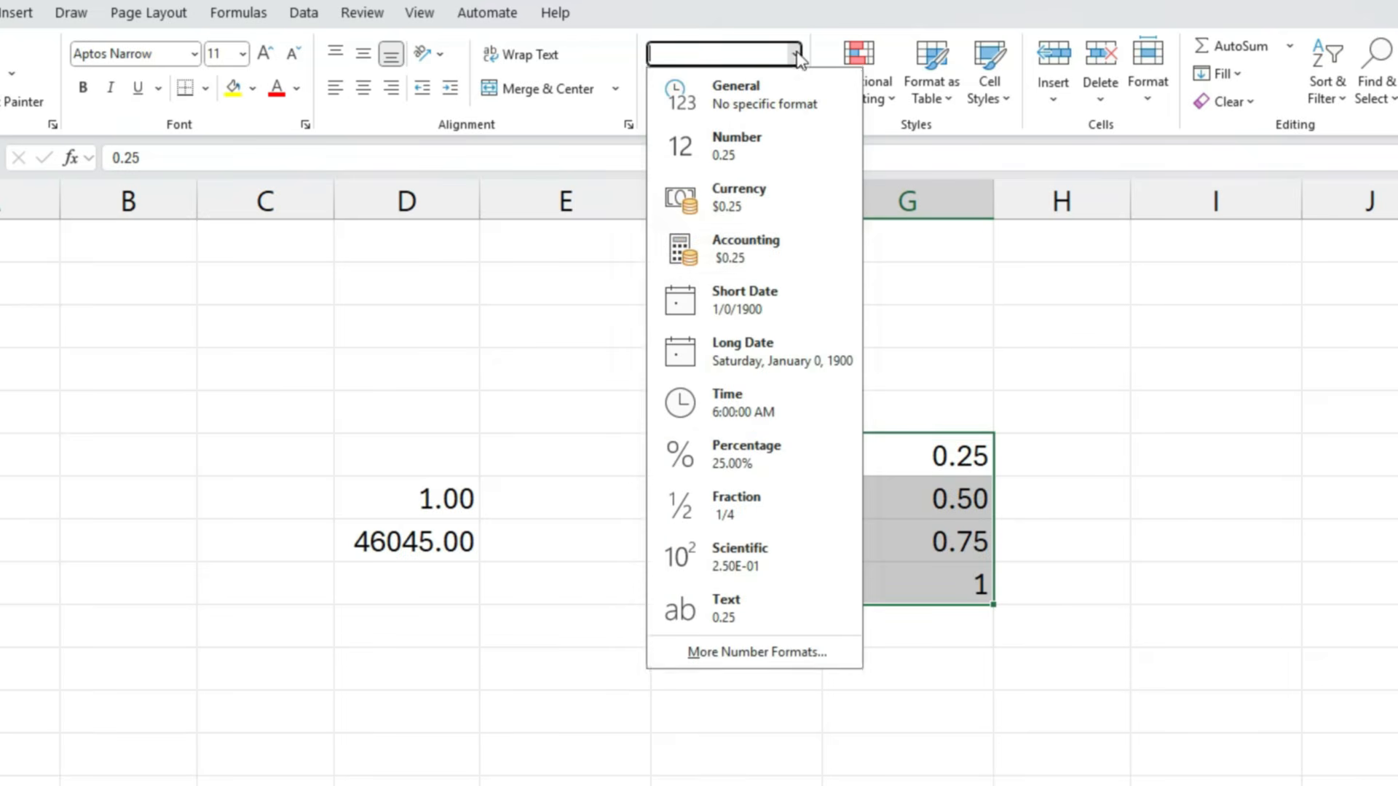
left_click(764, 399)
- Compare each decimal value in column F with its matching time in column G
left_click(804, 457)
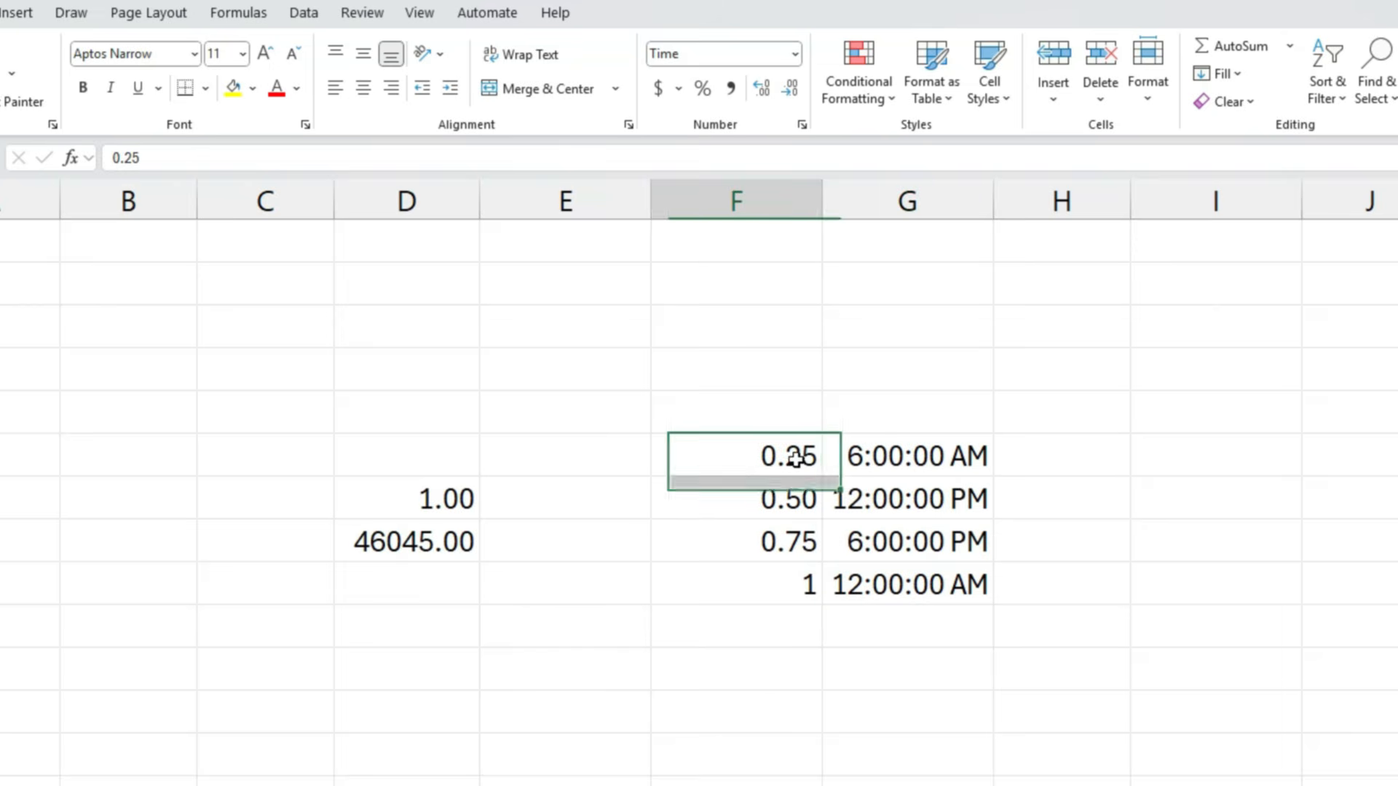
left_click(888, 461)
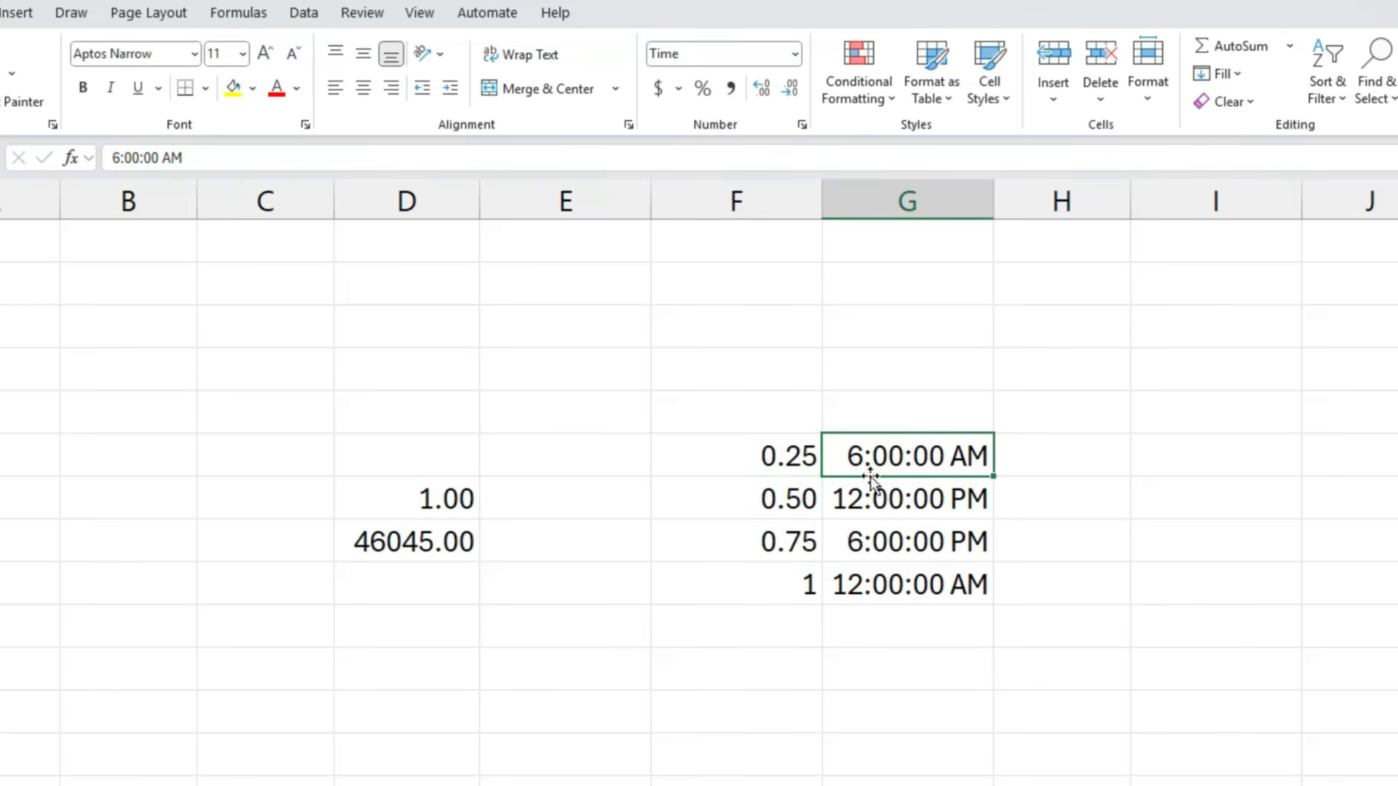
left_click(802, 500)
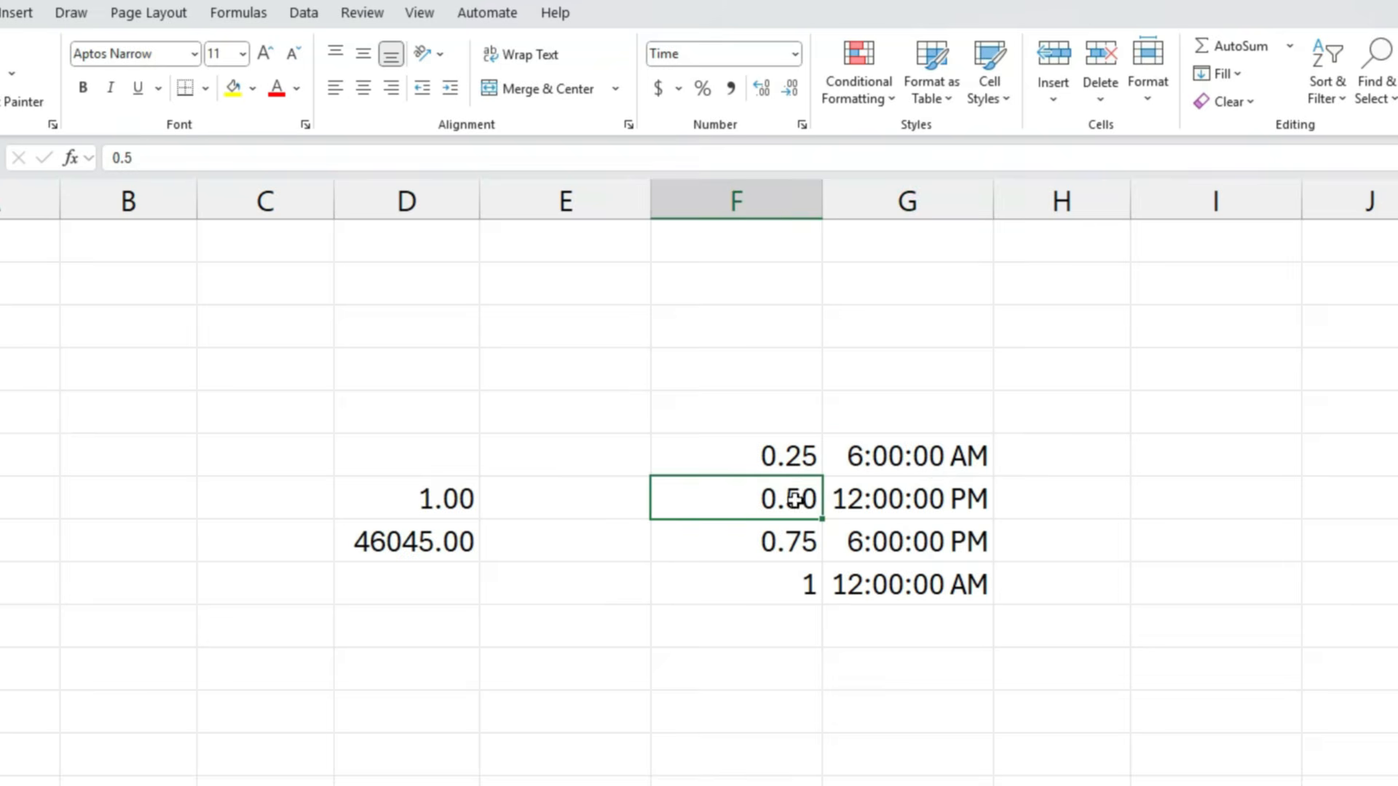
left_click(898, 501)
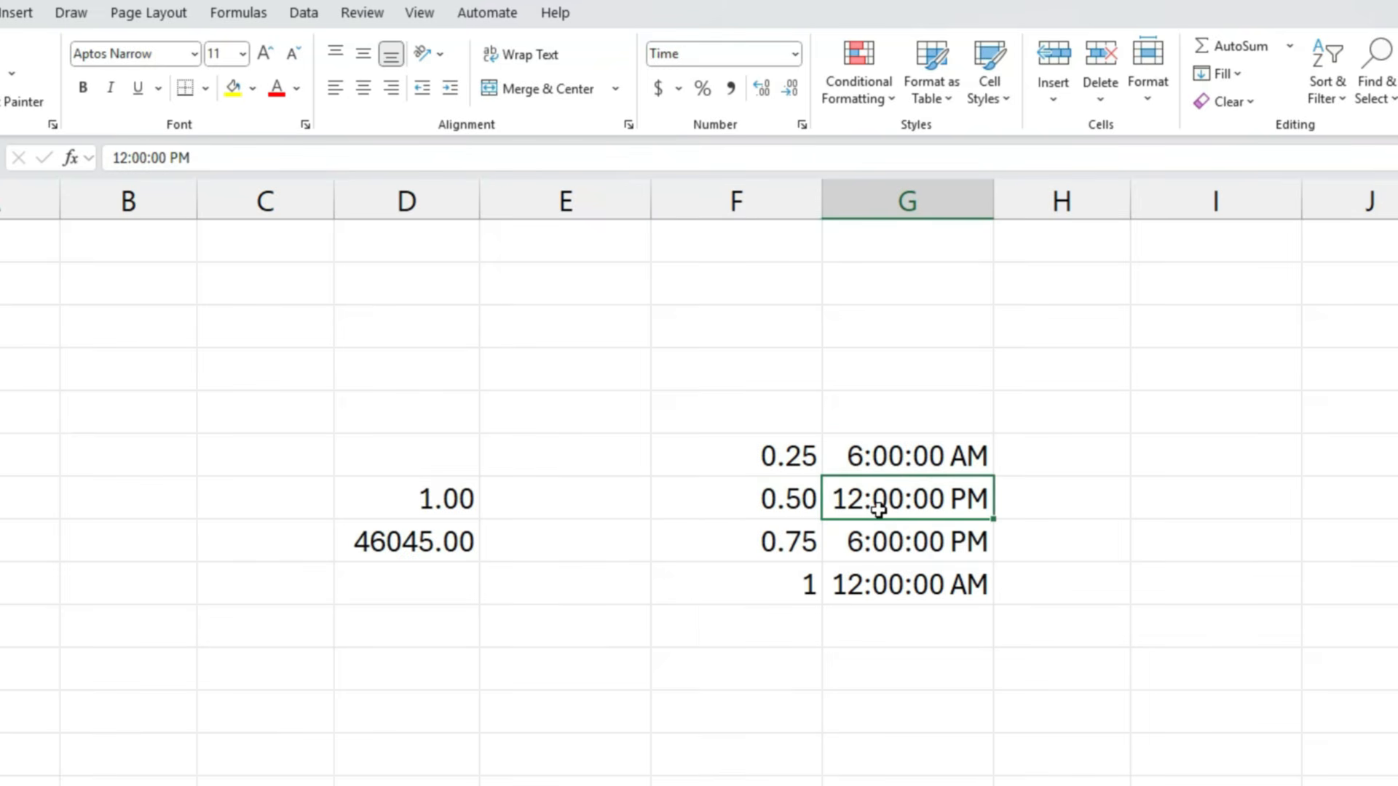
left_click(784, 542)
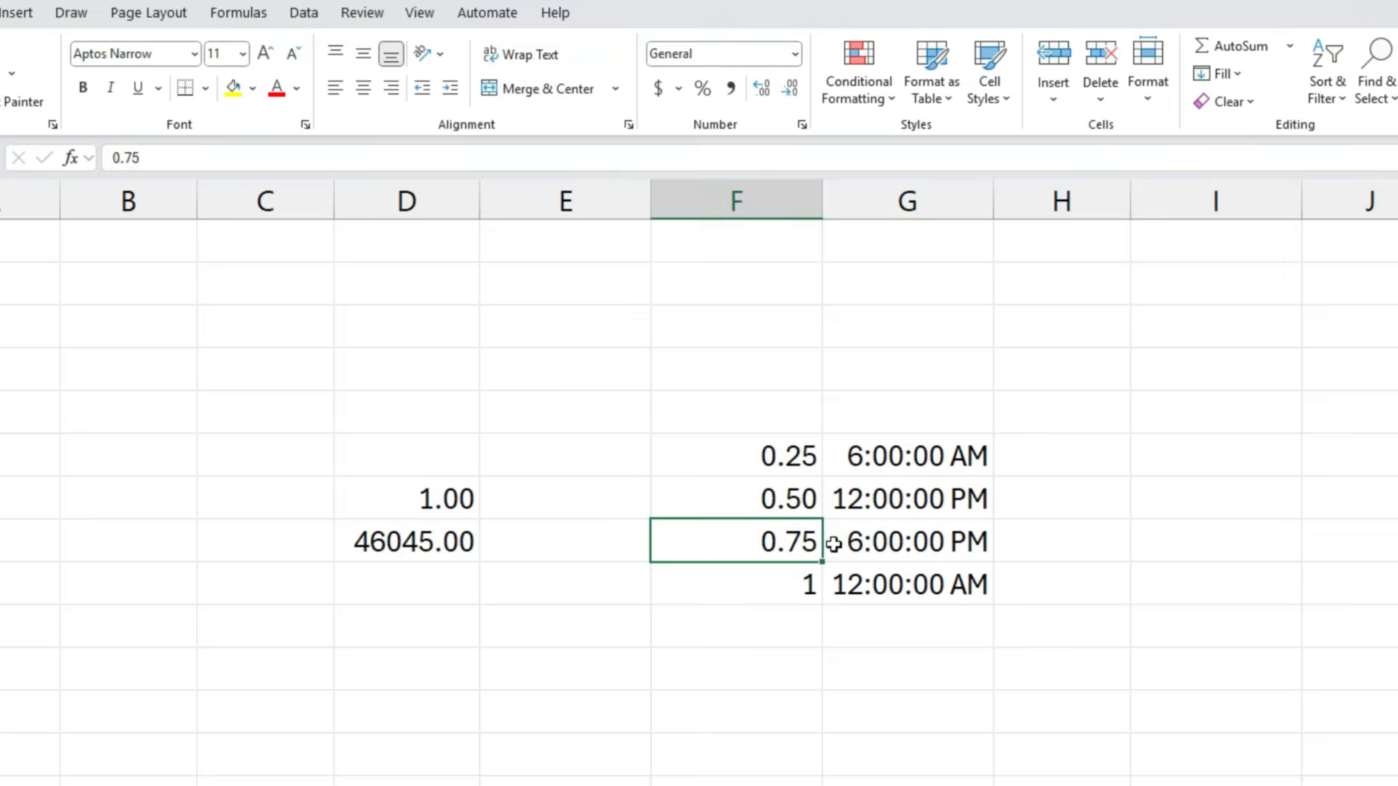
left_click(901, 546)
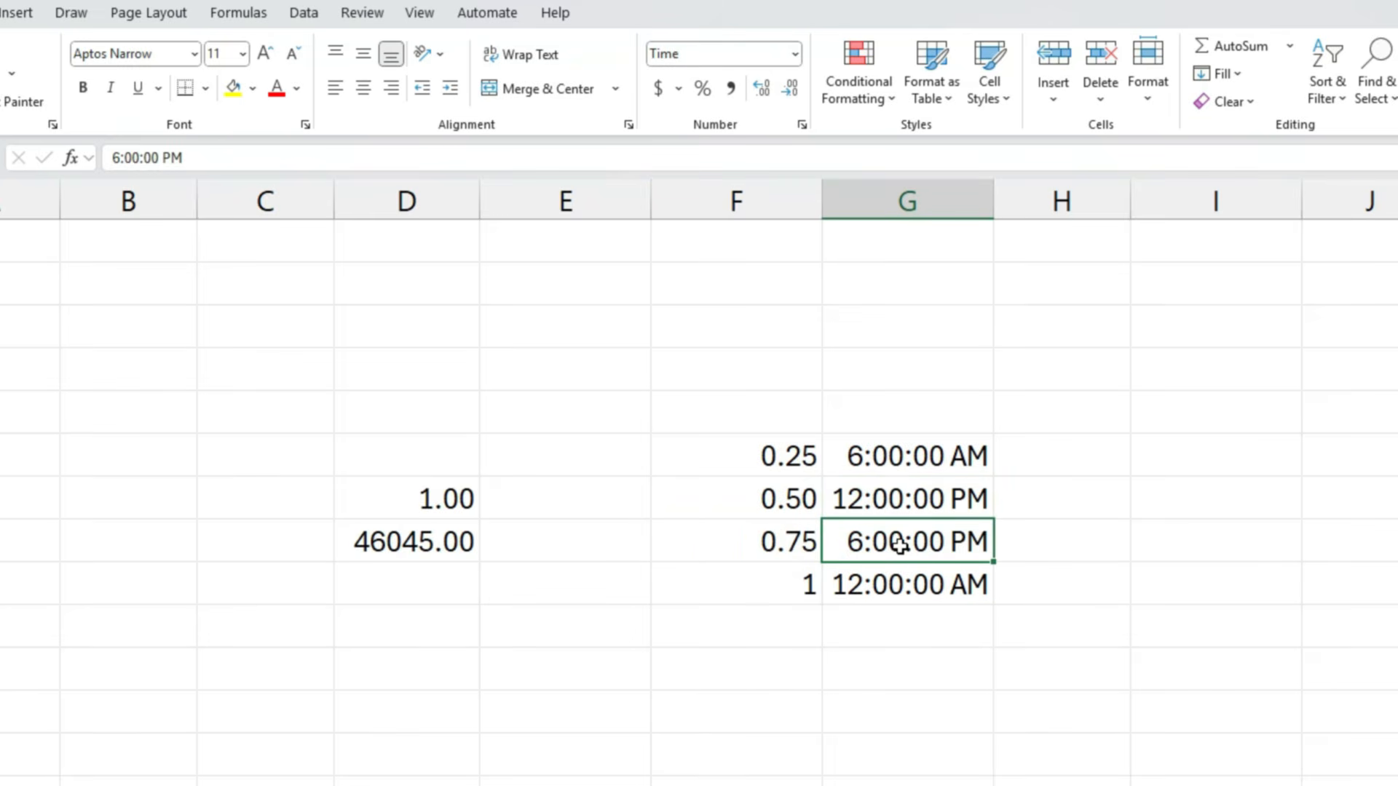
left_click(805, 583)
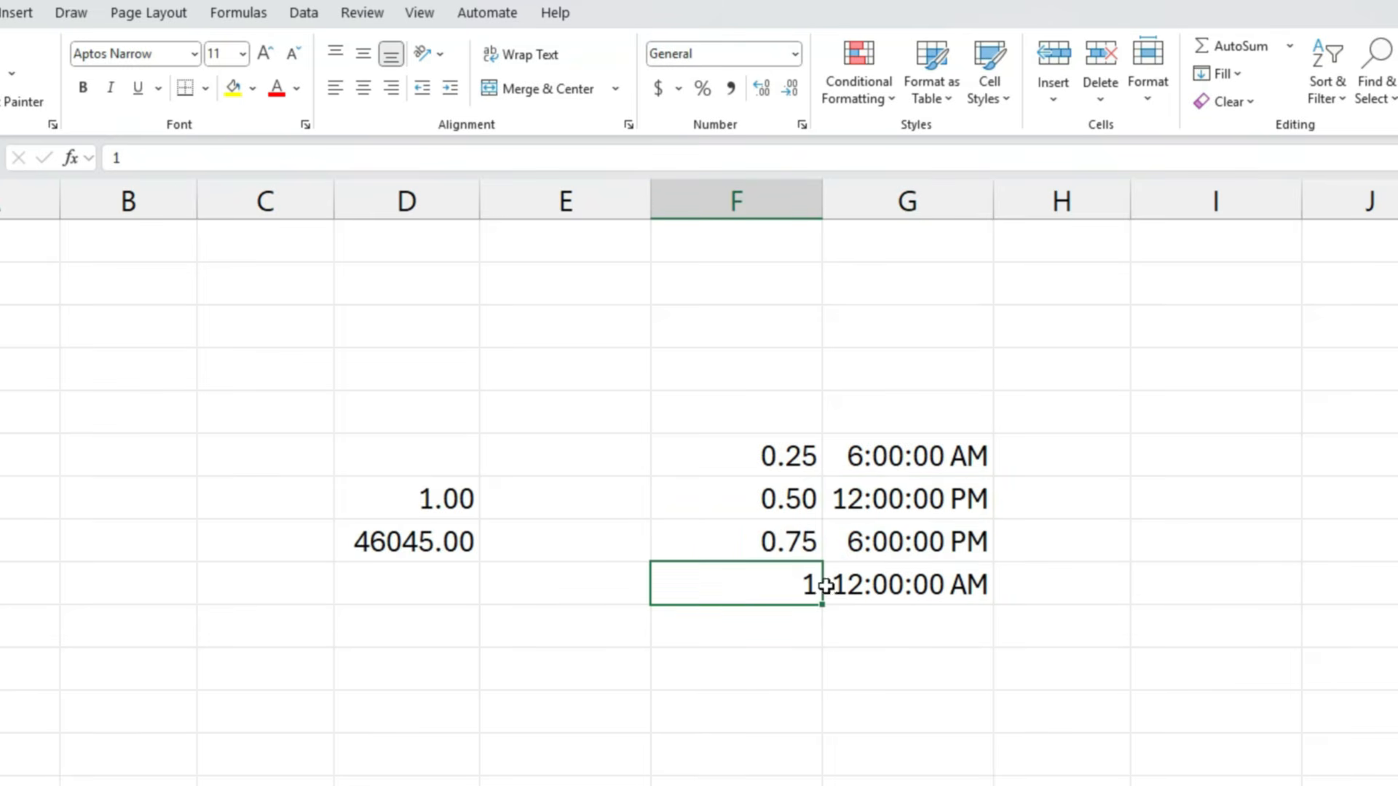
left_click(888, 587)
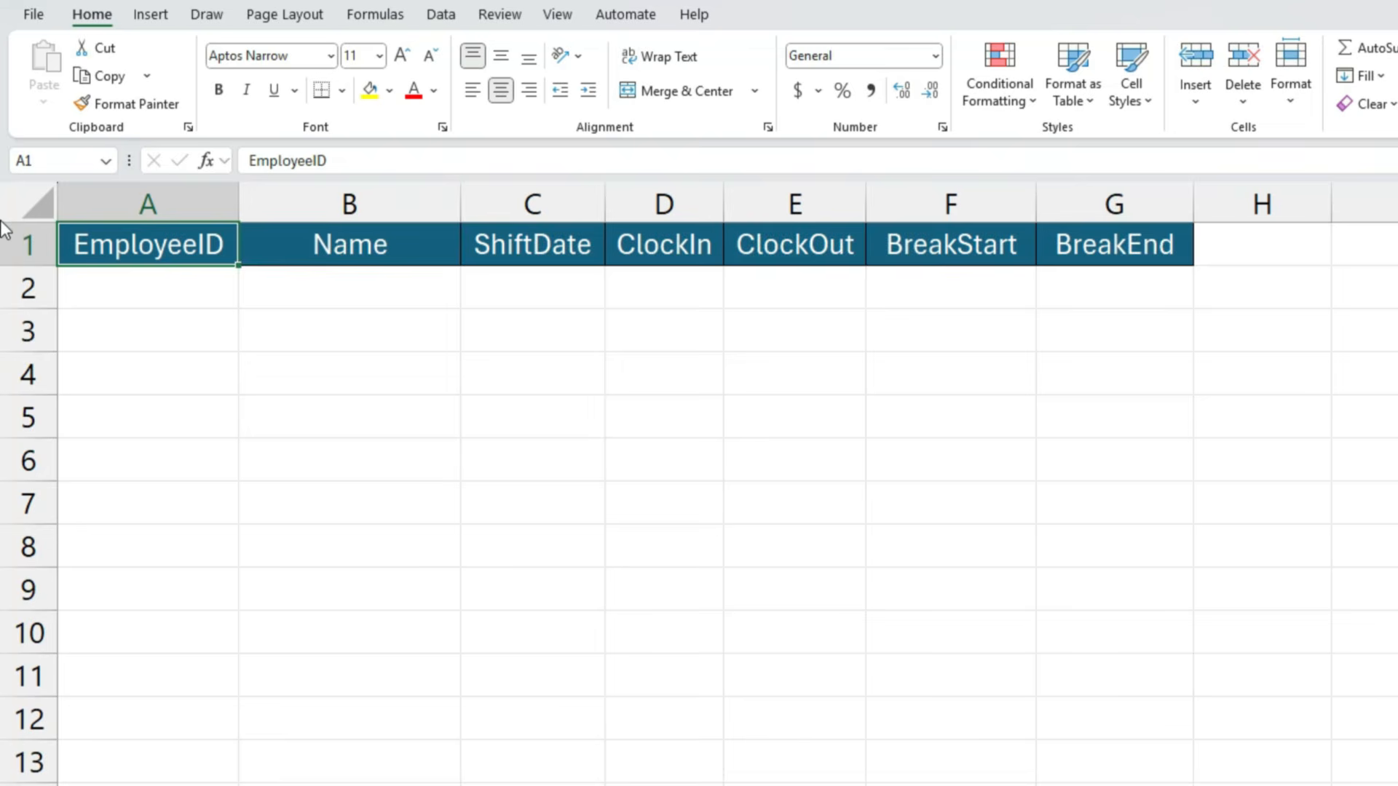
- Review the time sheet's column headers from Name through BreakEnd
left_click(300, 241)
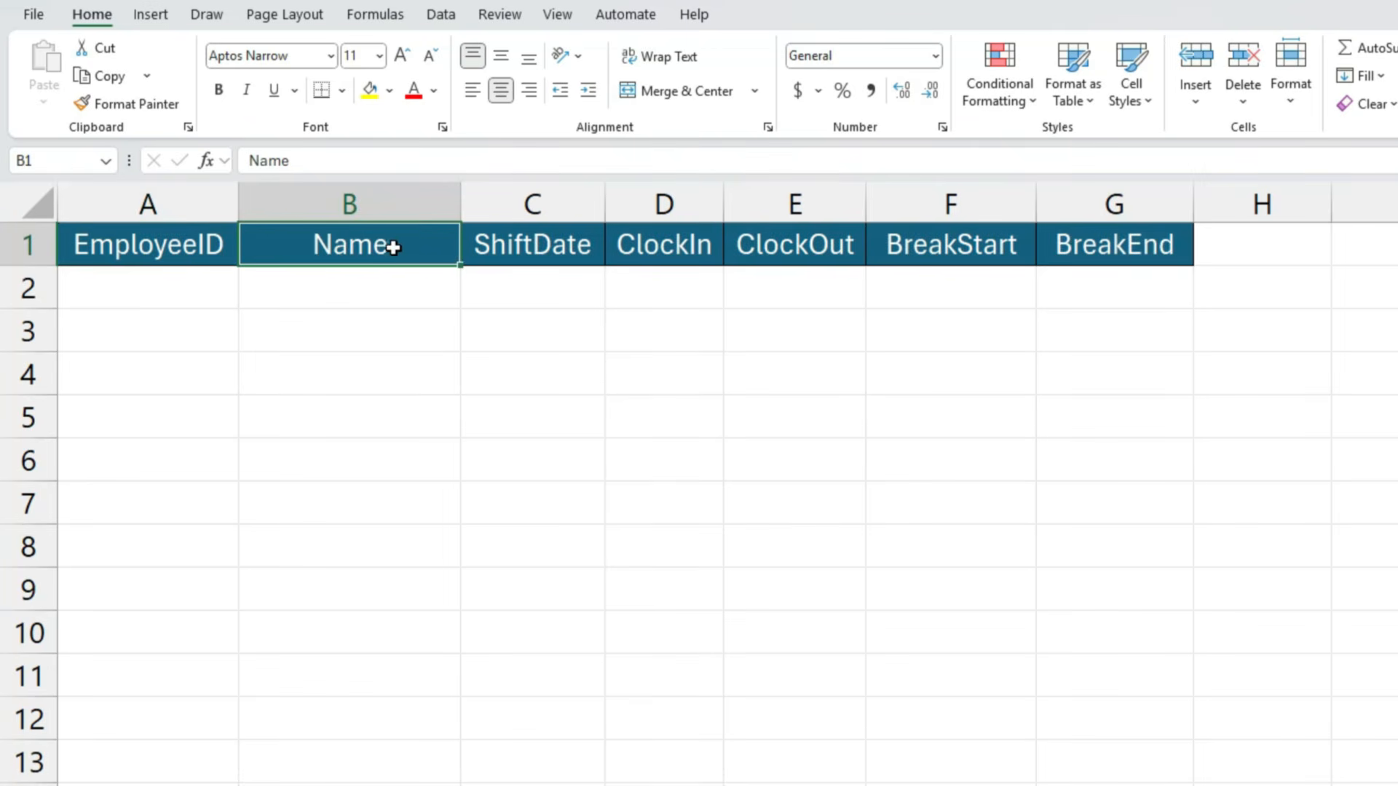
left_click(512, 255)
left_click(661, 262)
left_click(797, 262)
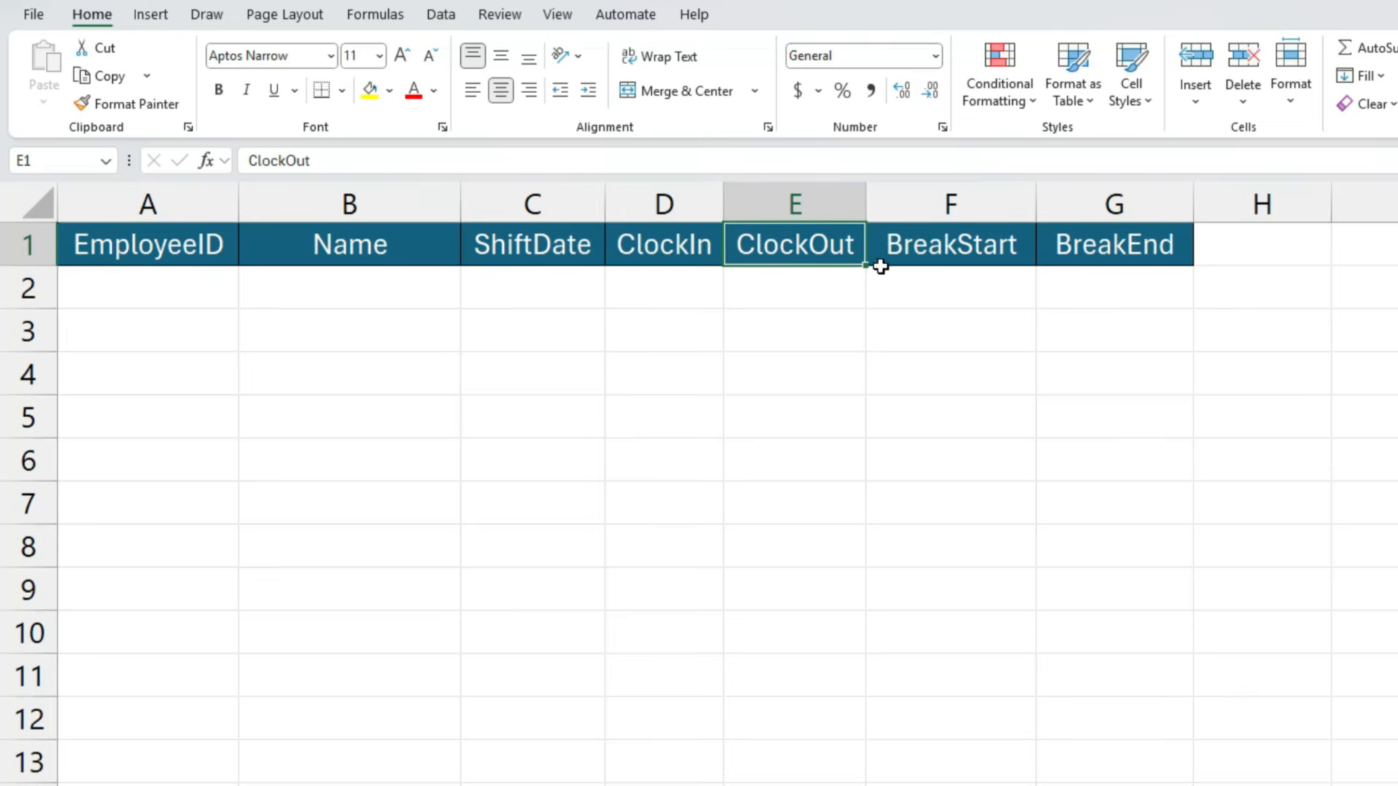
left_click(980, 251)
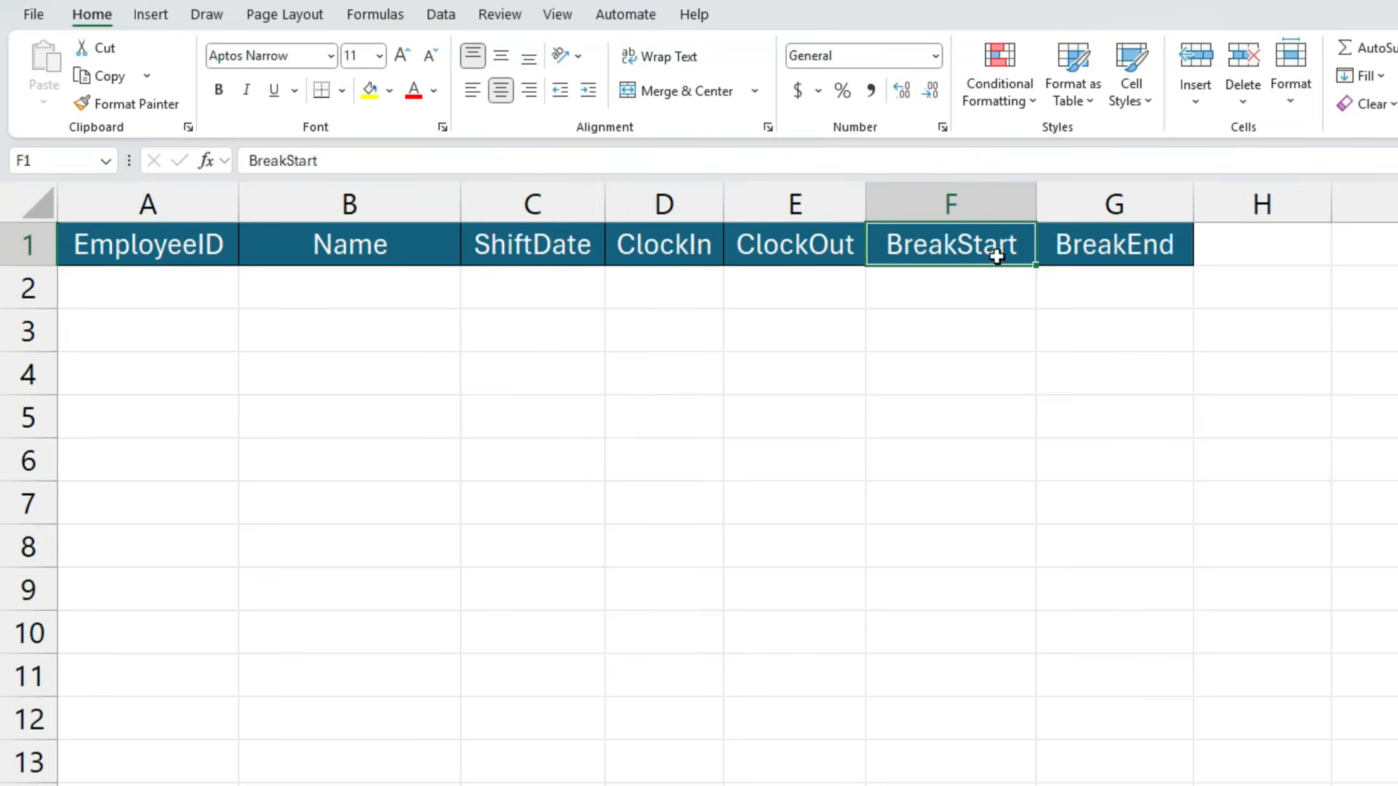
left_click(1112, 254)
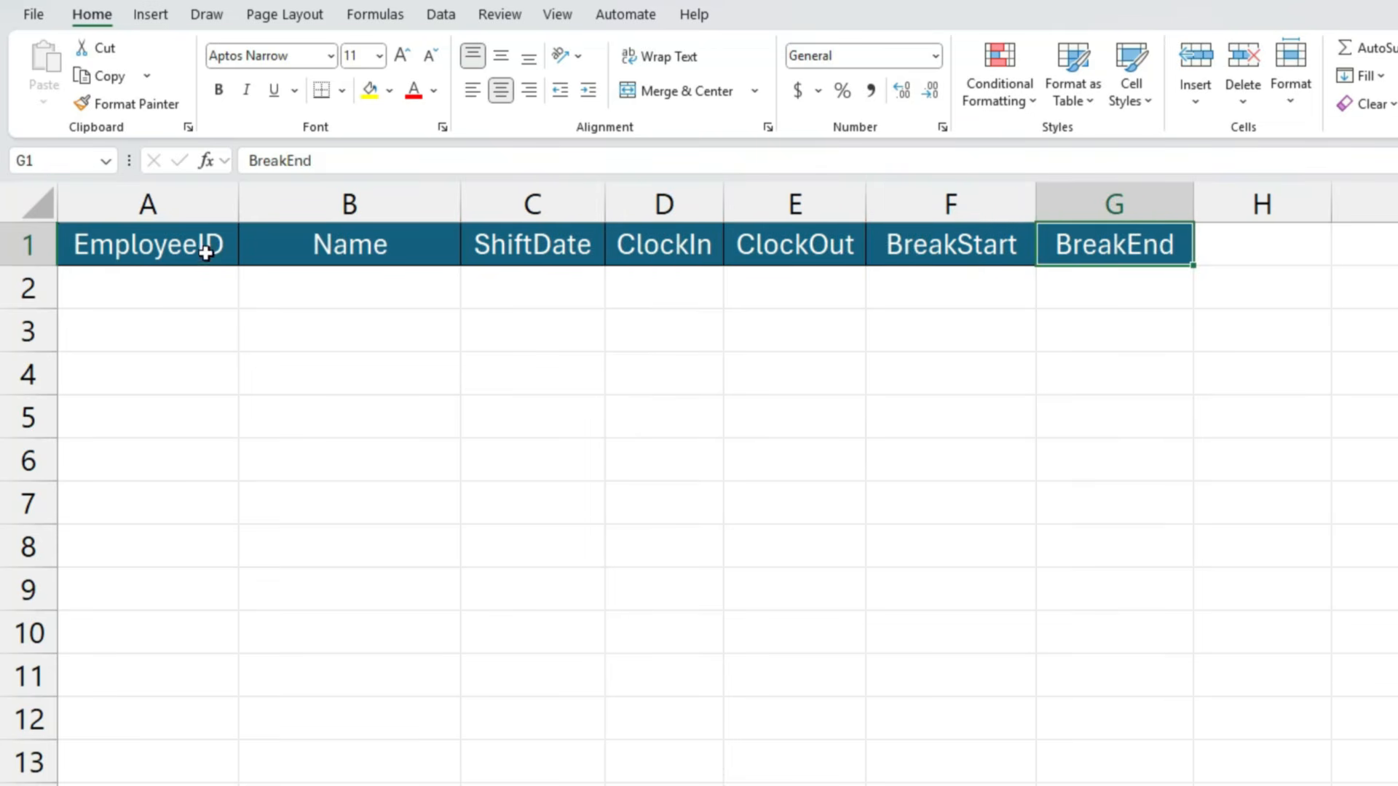
- Choose the third employee ID from the list for the EmployeeID cell A2
left_click(215, 290)
left_click(250, 299)
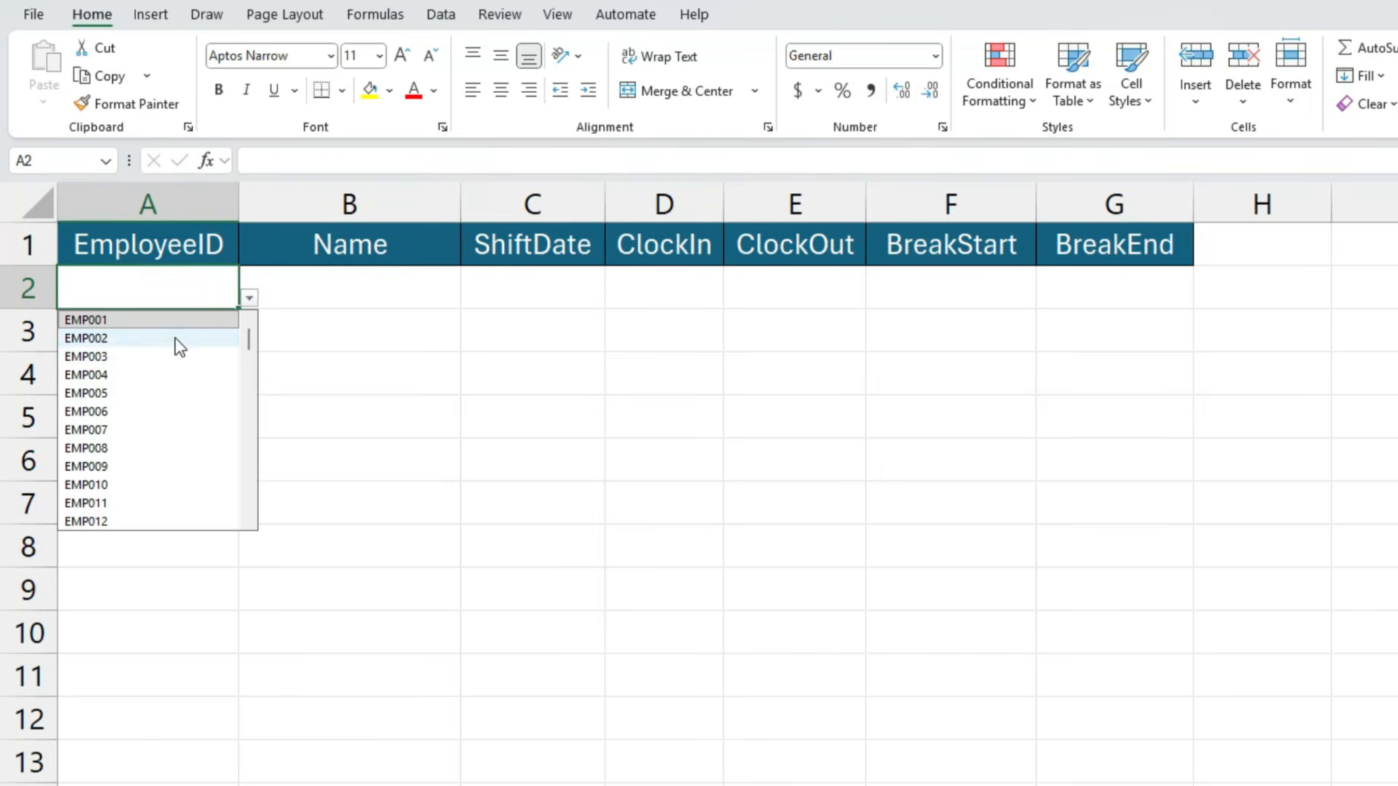
left_click(124, 357)
key("Tab")
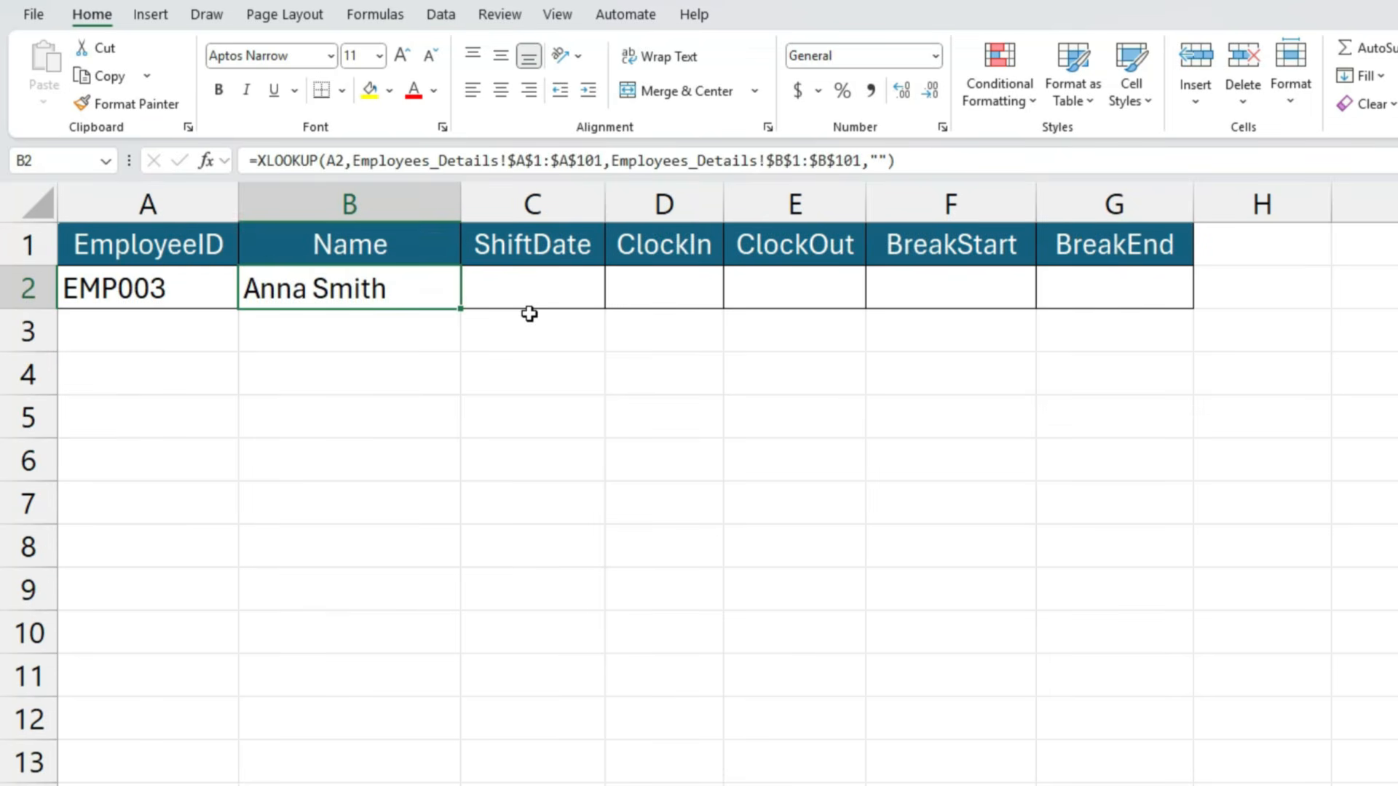
- Insert the current date, 1/23/2026, in the ShiftDate cell C2
left_click(567, 298)
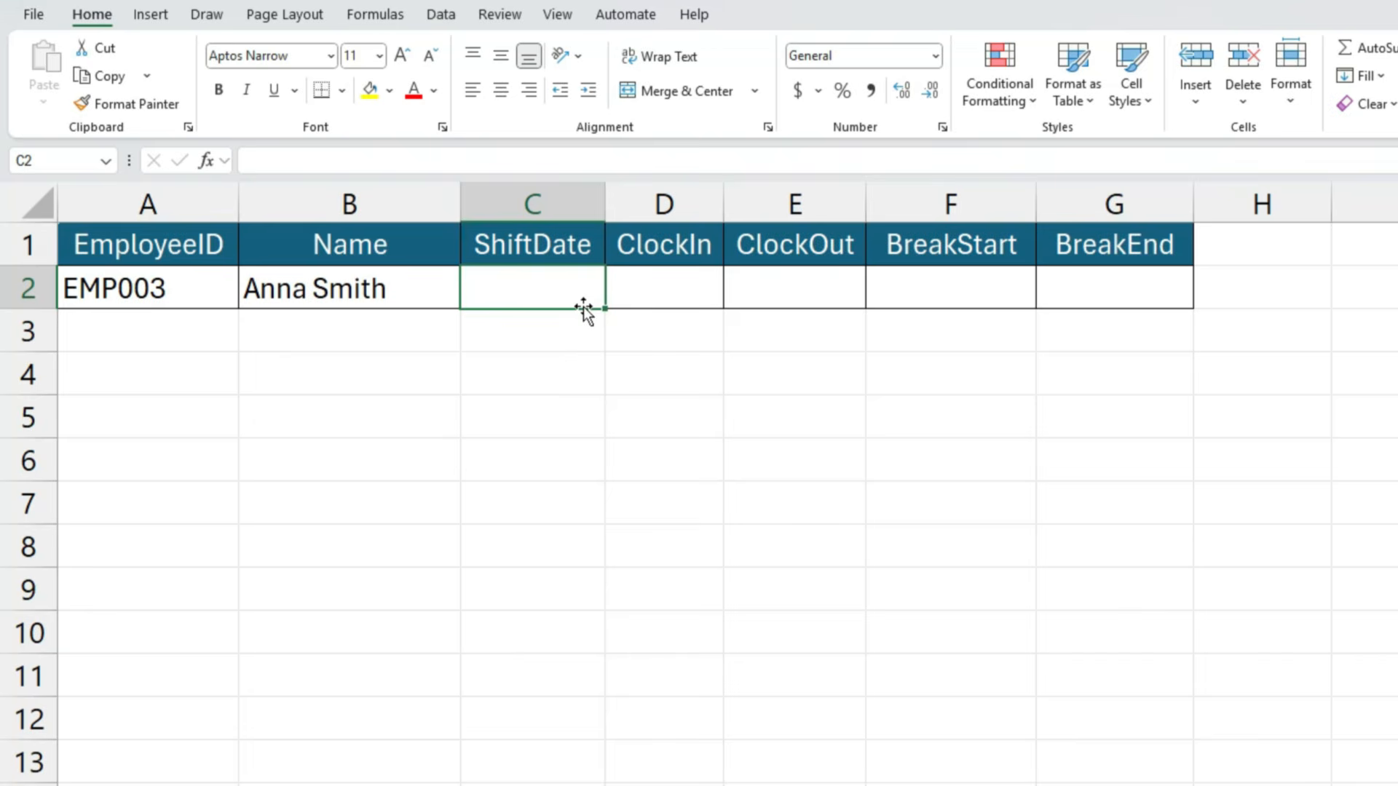
key("ctrl+semicolon")
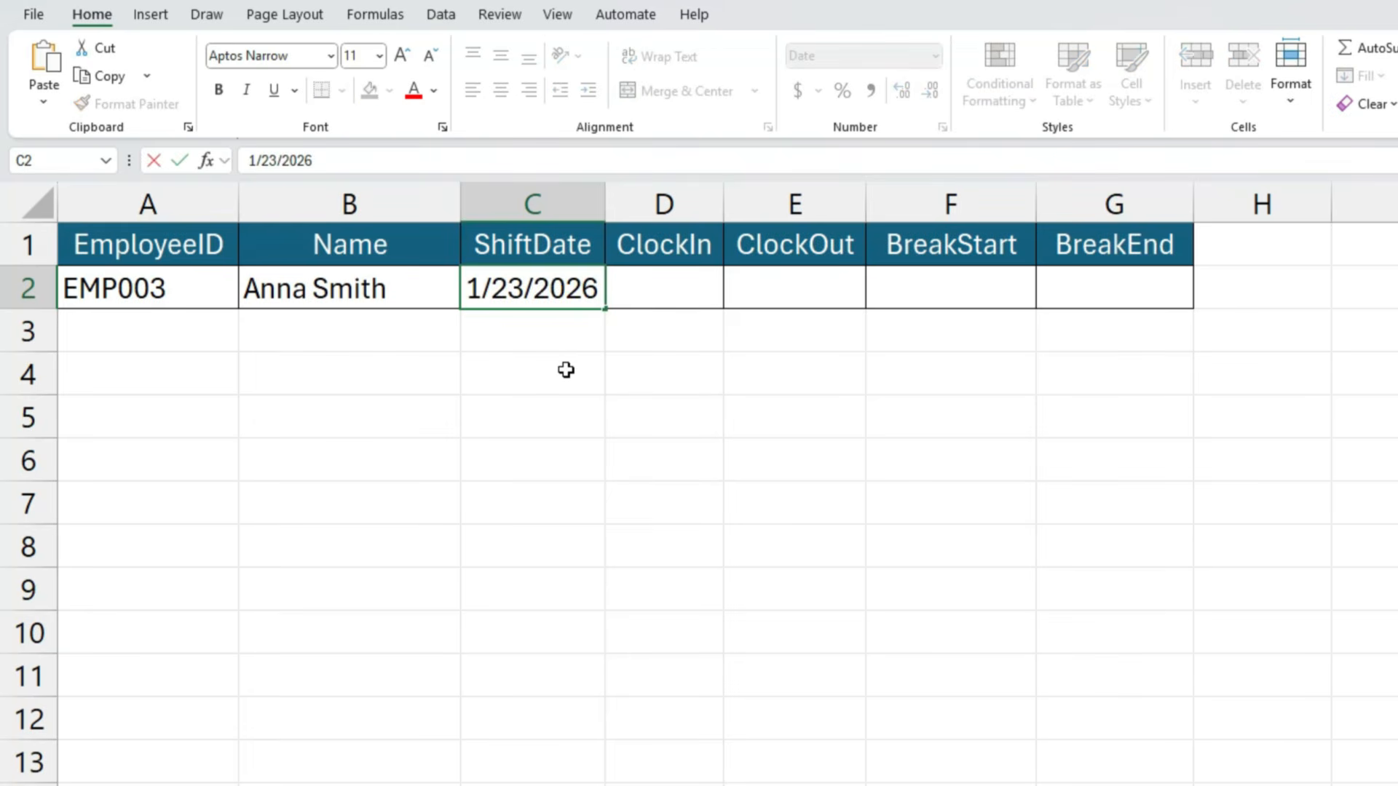
key("Tab")
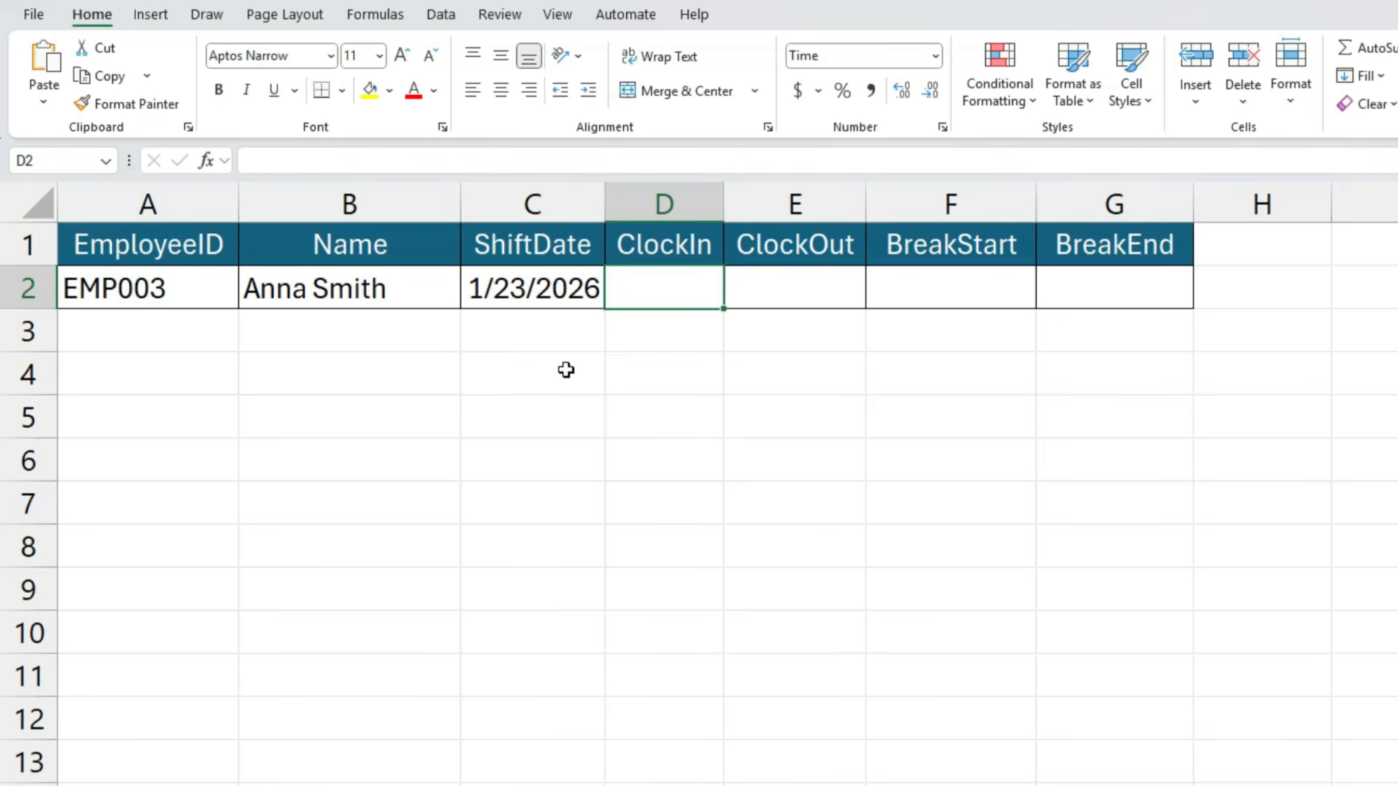
- Insert the current time in the ClockIn cell D2 and edit it to 8:30 AM
key("ctrl+shift+semicolon")
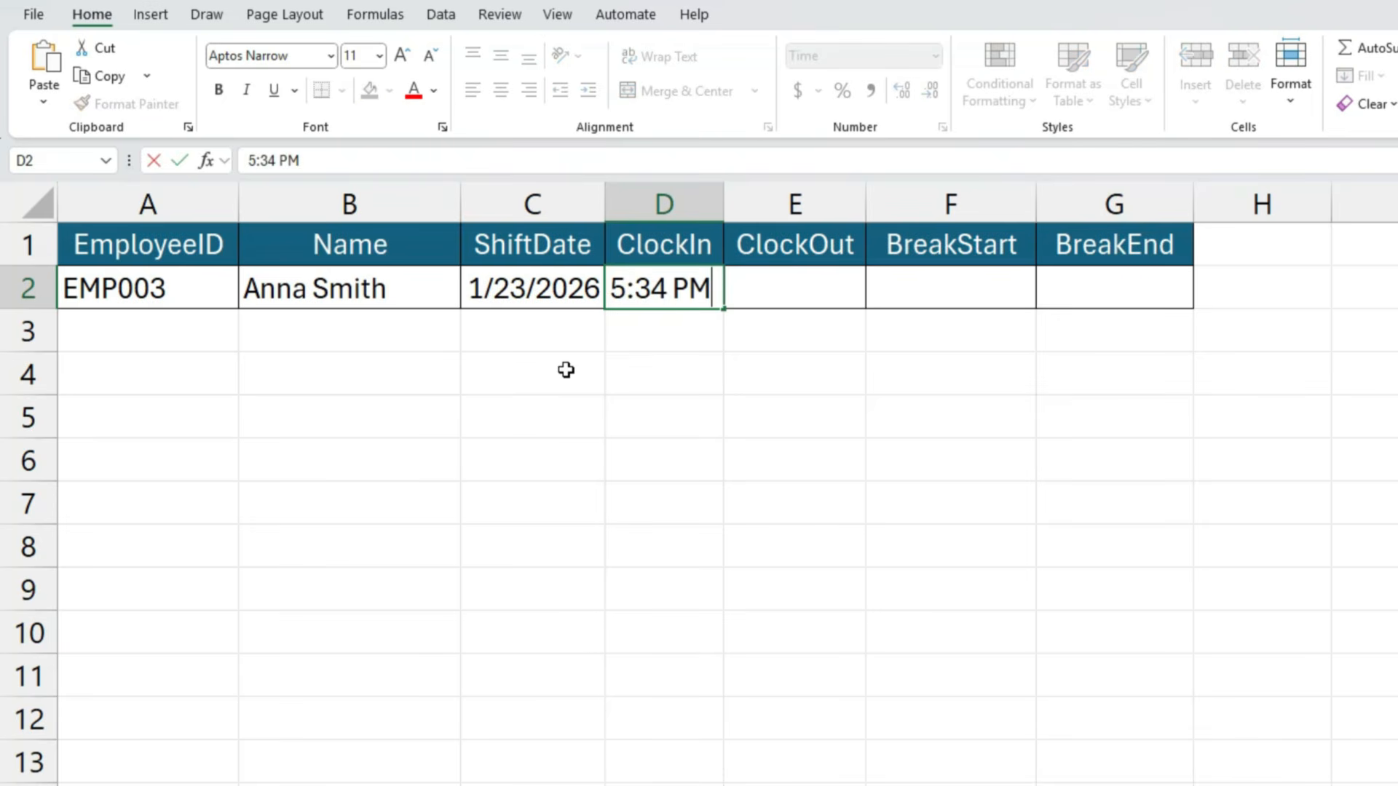
left_click(629, 291)
key("BackSpace")
type("8")
key("BackSpace")
type("0")
key("Right")
key("Delete")
key("Delete")
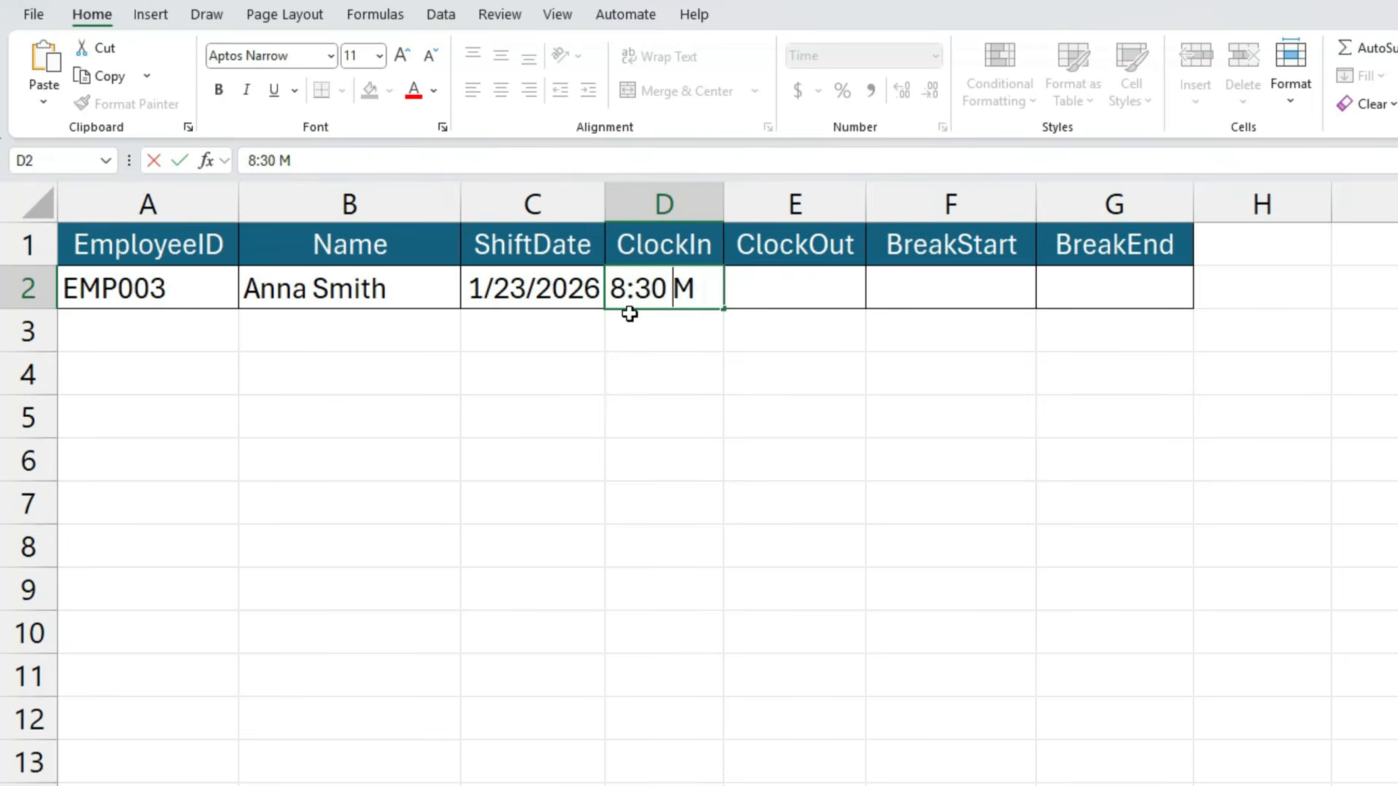
type("a Sm")
key("Tab")
- Clear the ClockIn cell D2 and try the preset Time number format on cells D2:G2
key("Left")
key("Delete")
left_click_drag(678, 297, 1078, 300)
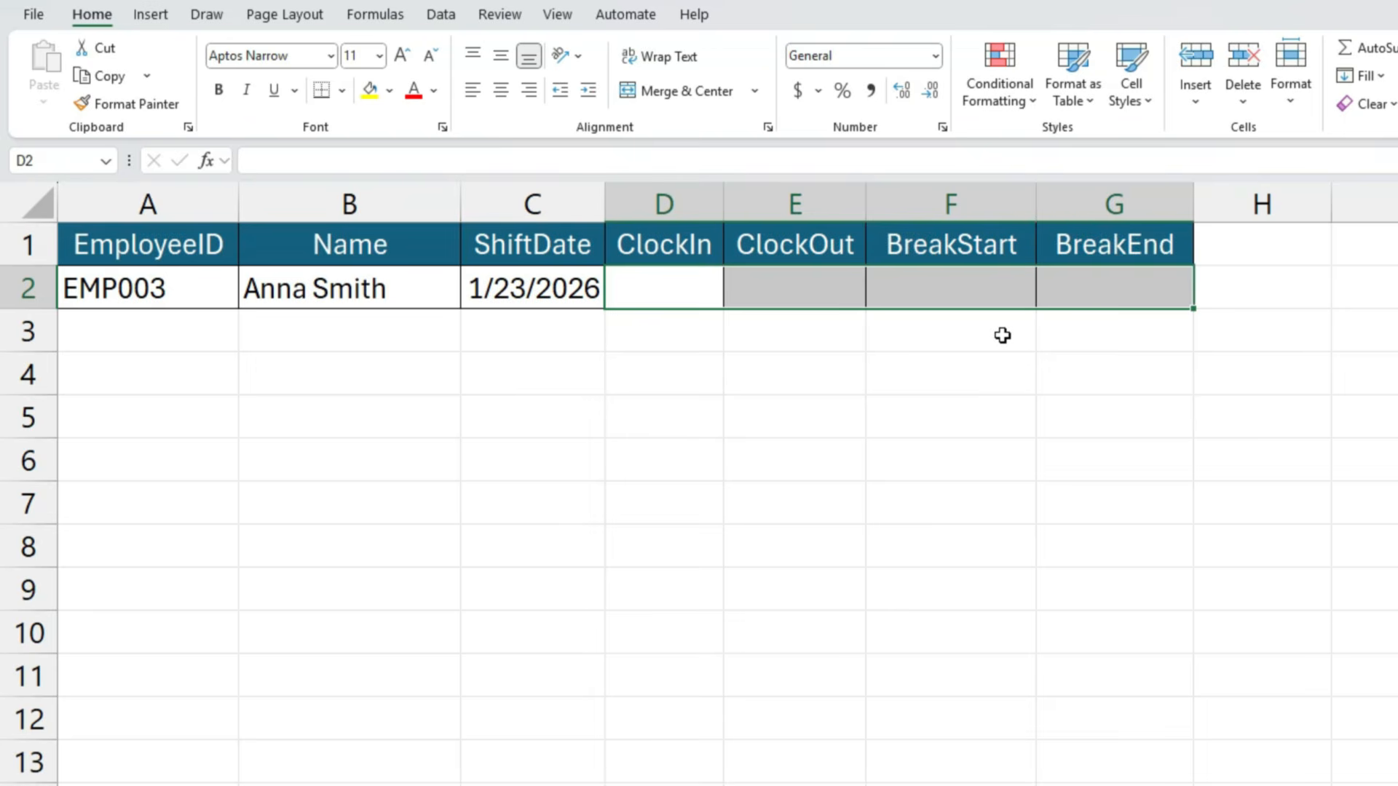
left_click(687, 293)
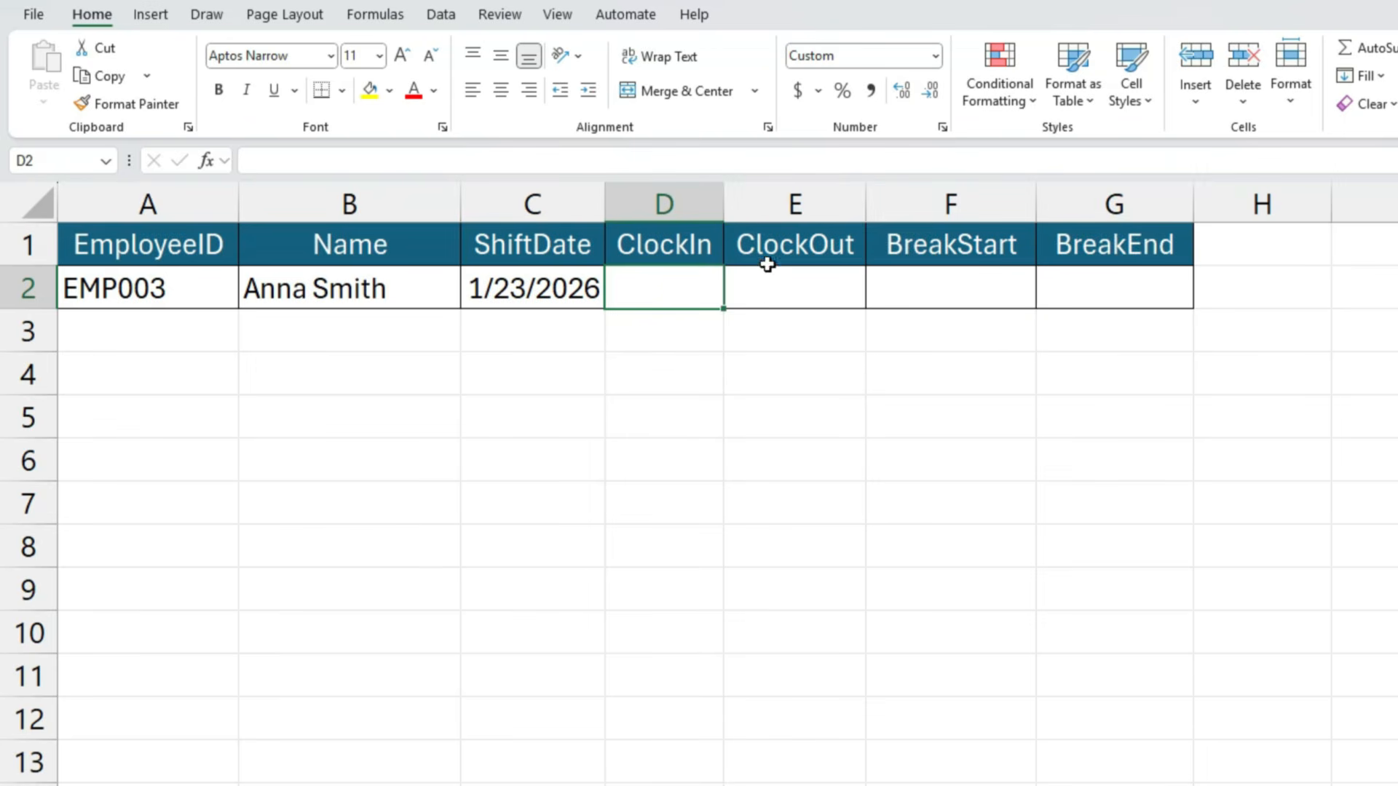
left_click_drag(706, 279, 1095, 291)
left_click(935, 56)
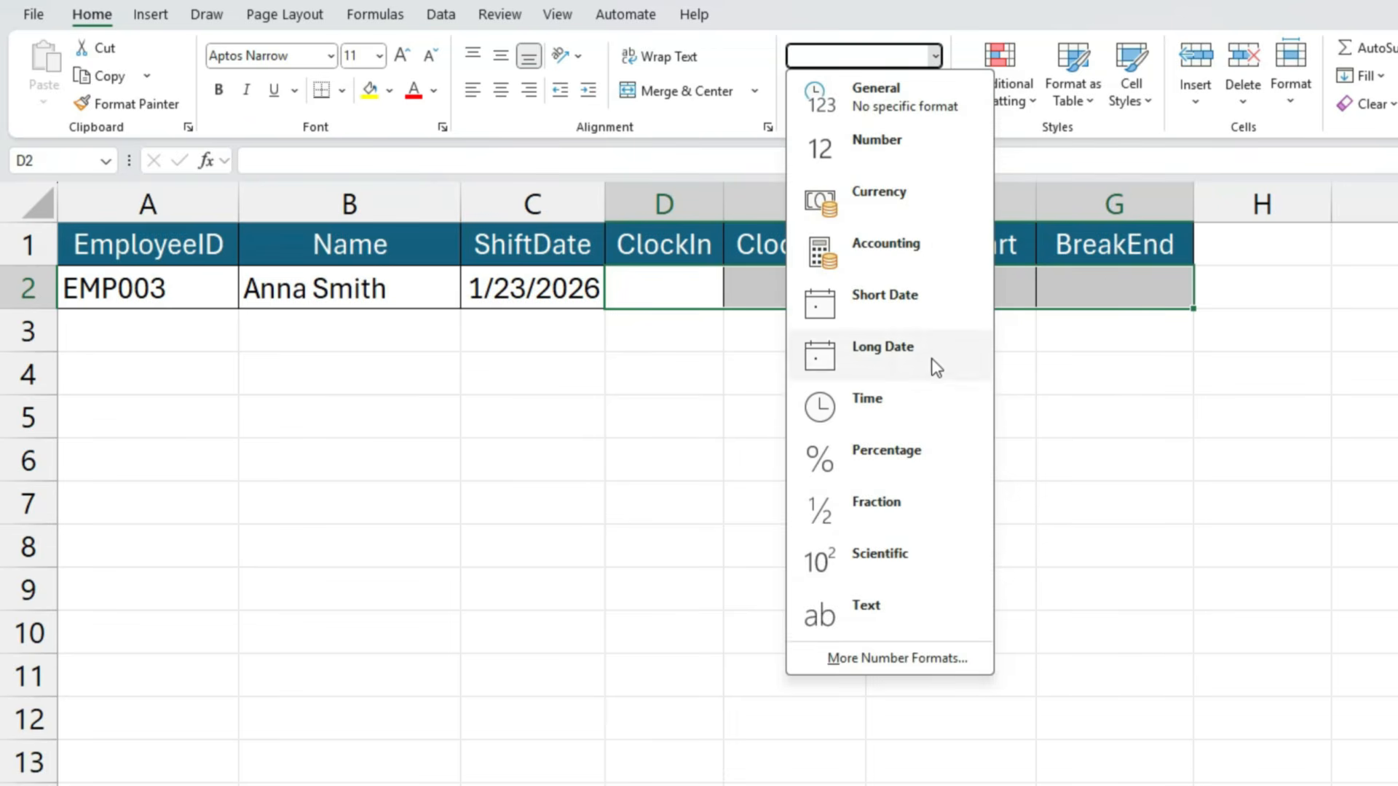
left_click(890, 408)
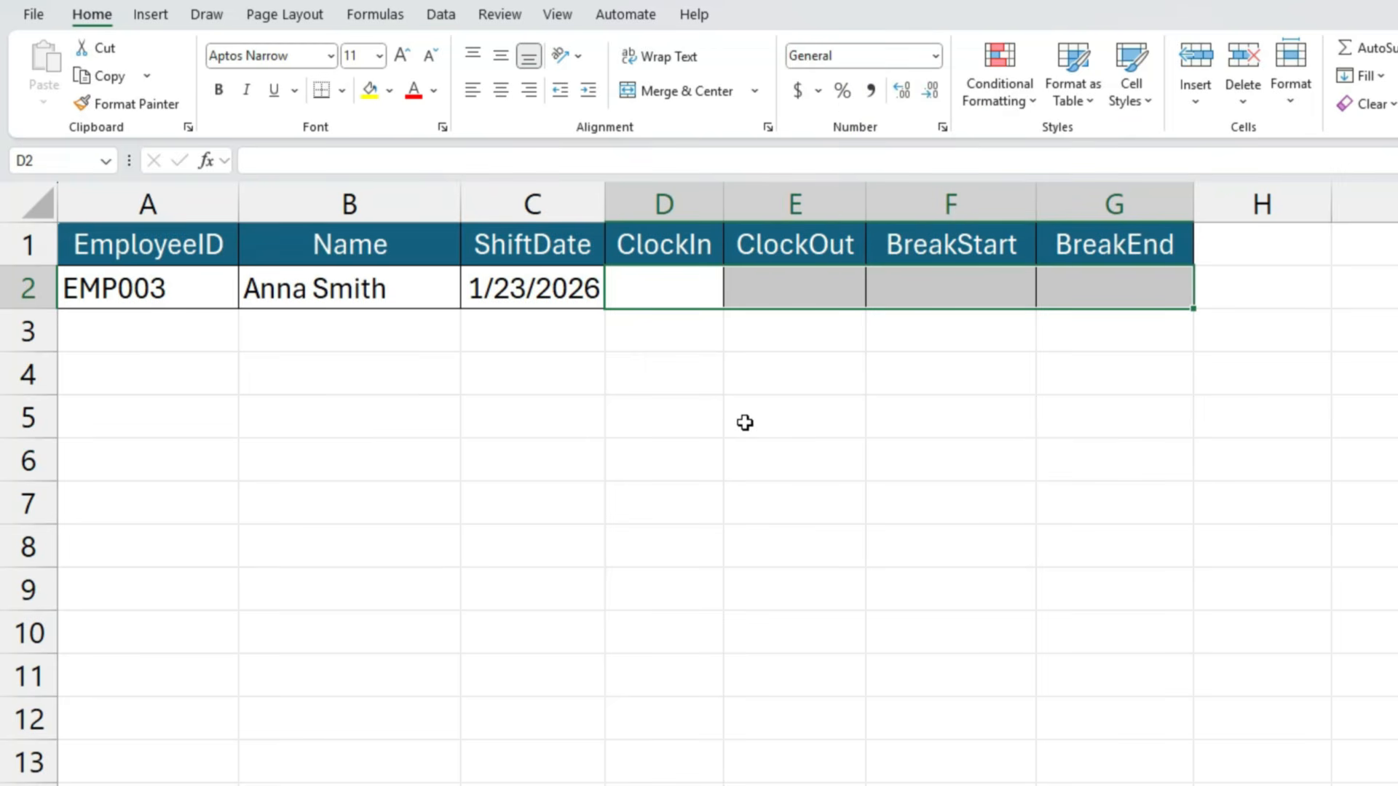
- Format the ClockIn through BreakEnd cells D2:G2 as Time with the 1:30 PM type
key("ctrl+1")
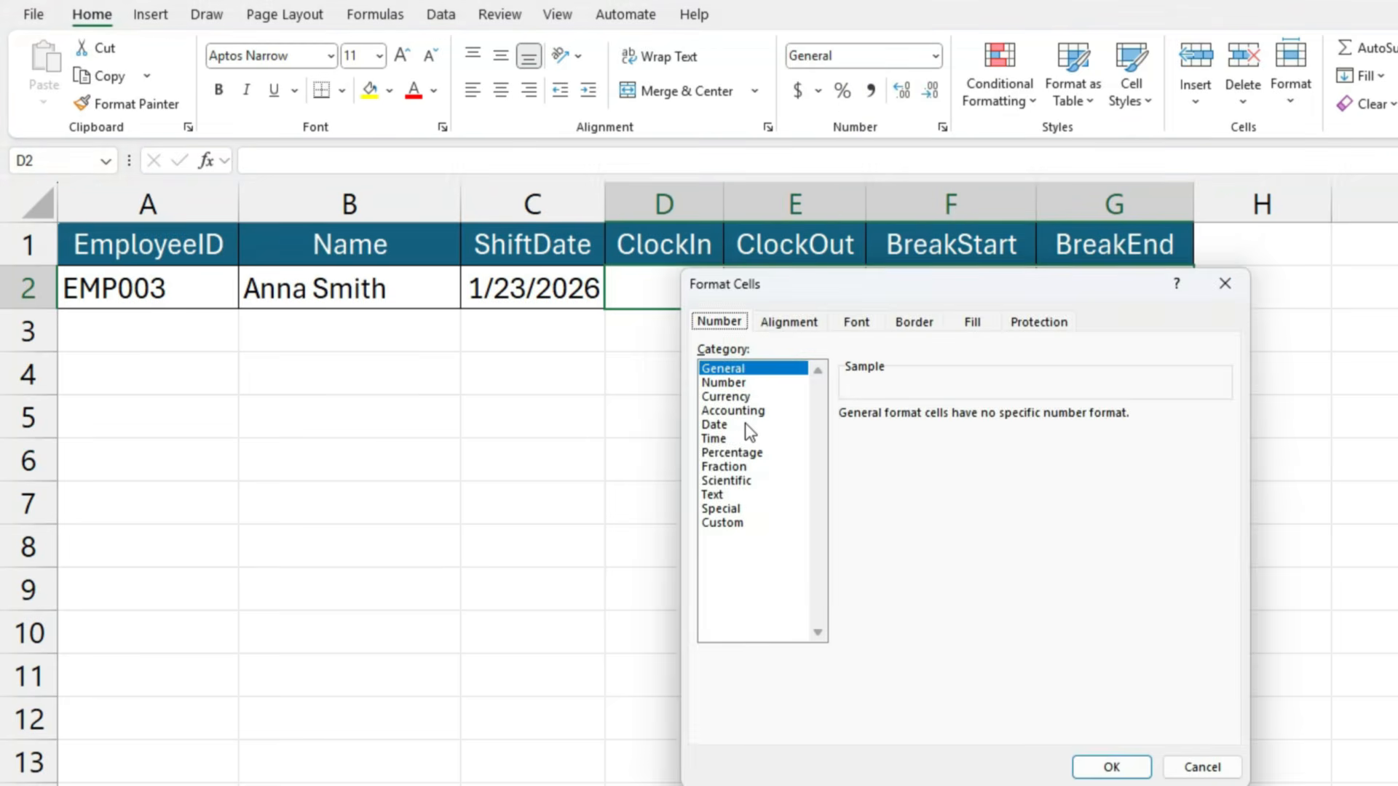
key("Tab")
key("t")
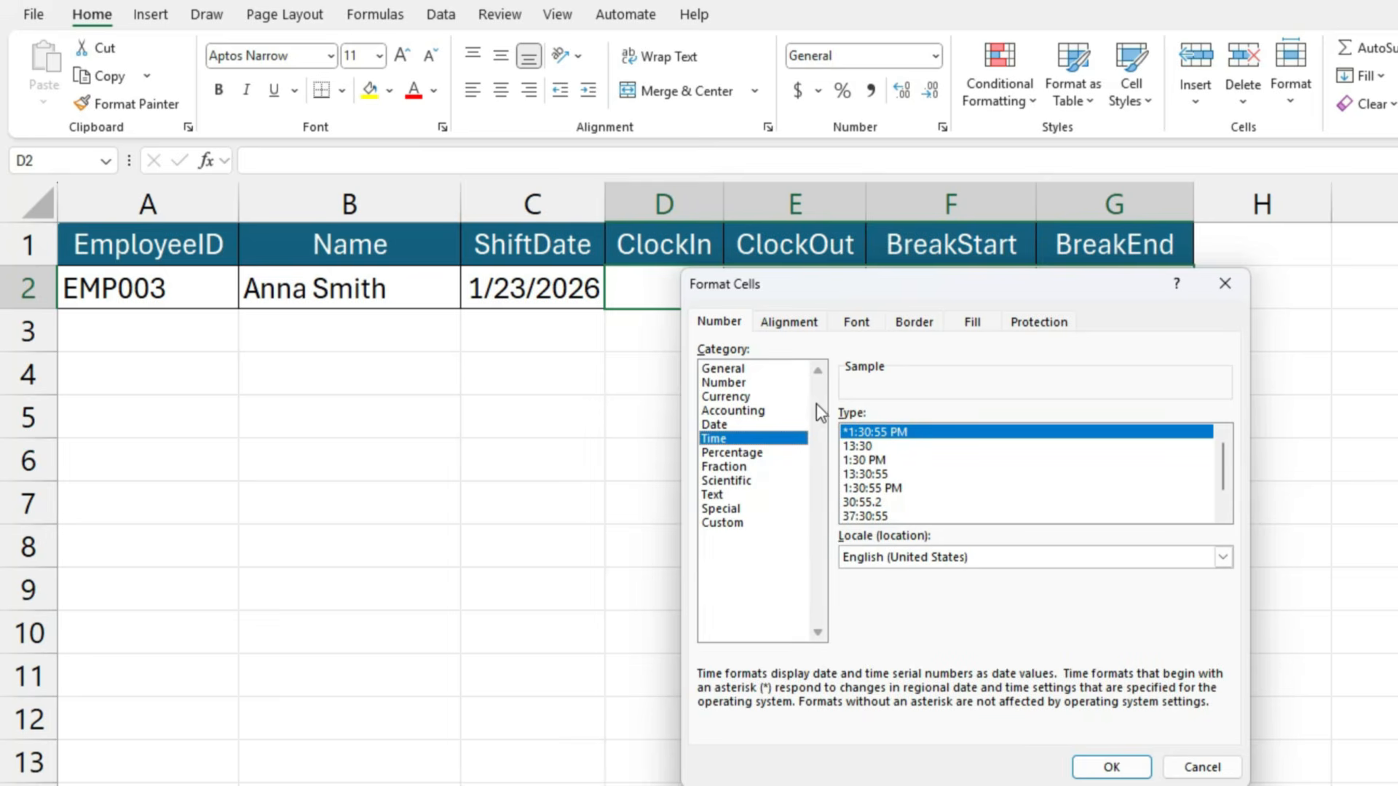
left_click(871, 462)
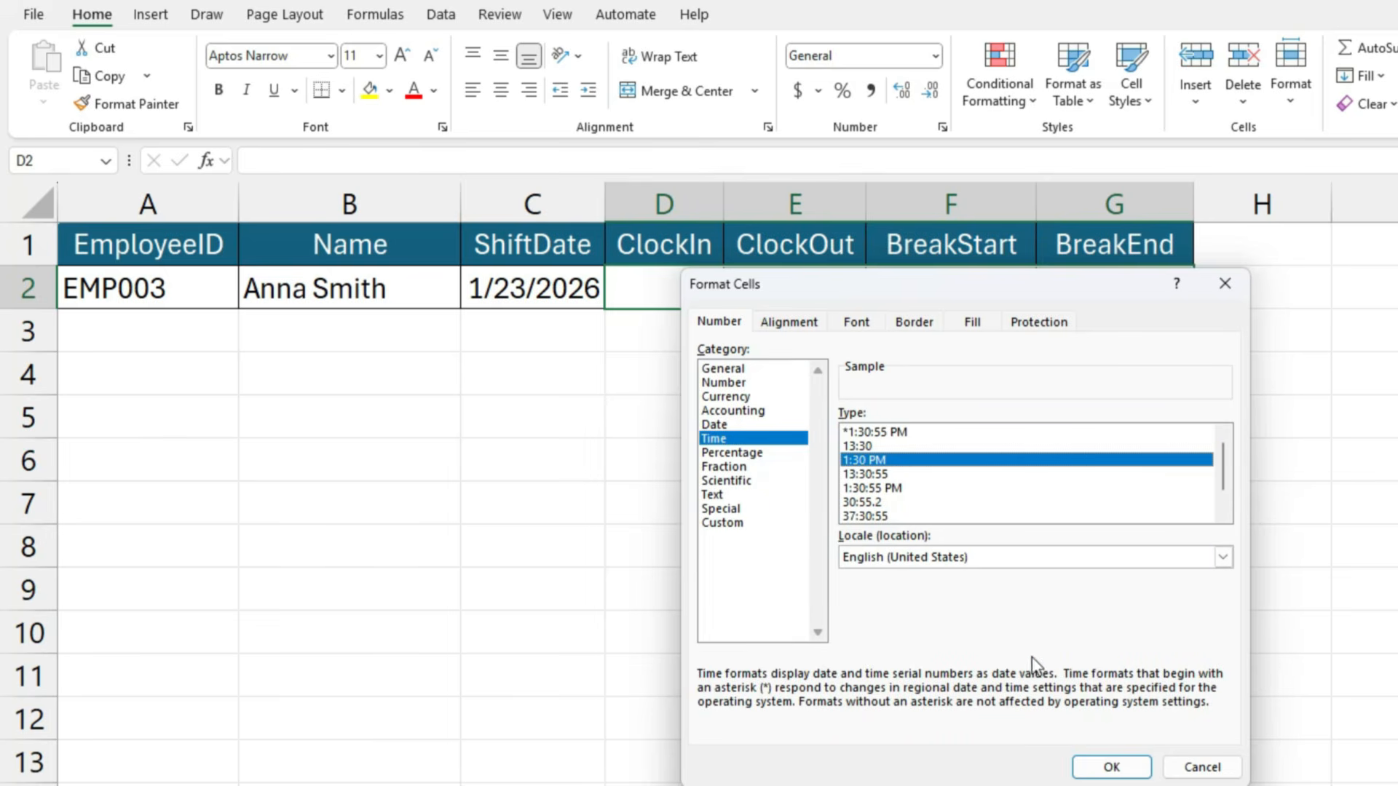
left_click(1107, 769)
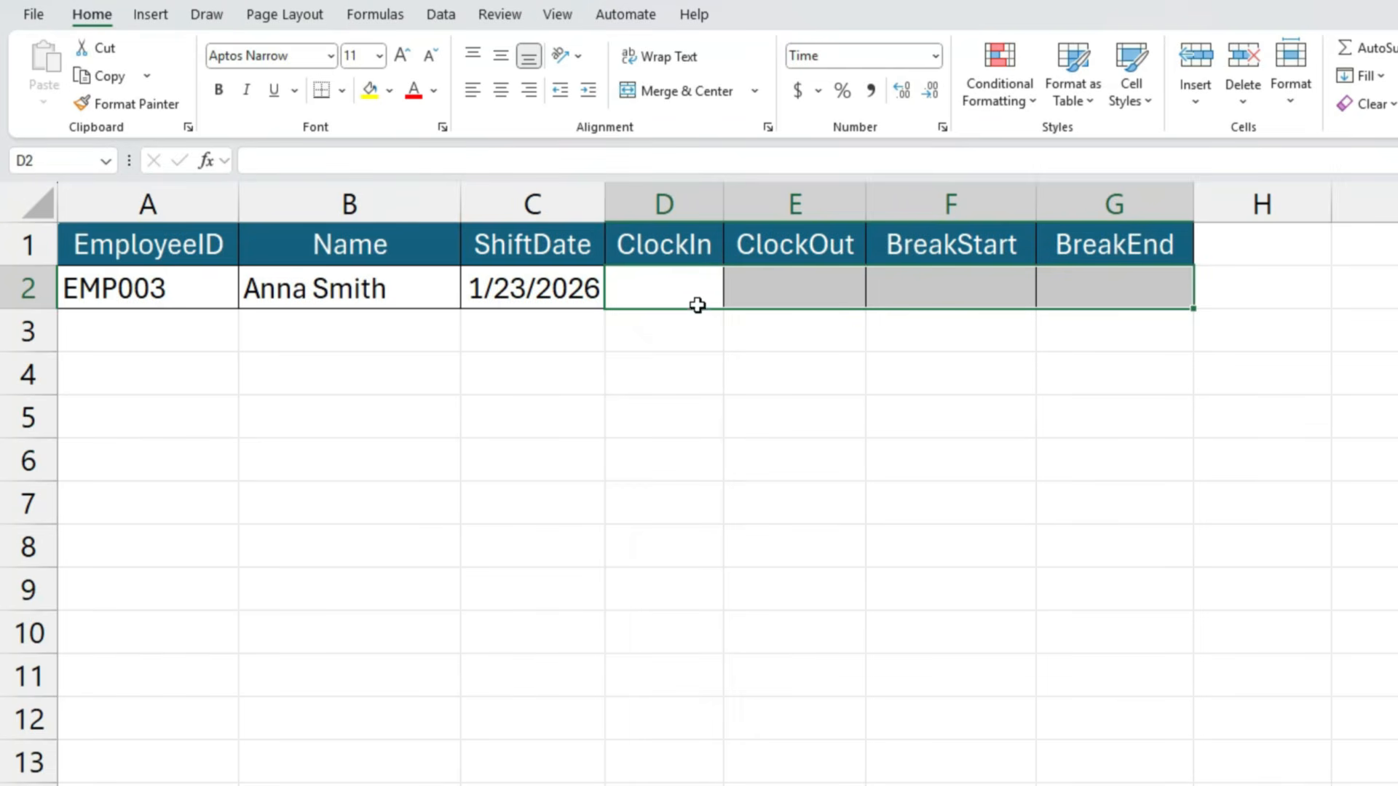
- Enter 8:30 in the ClockIn cell D2 and 8:30 pm in the ClockOut cell E2
left_click(681, 289)
type("8")
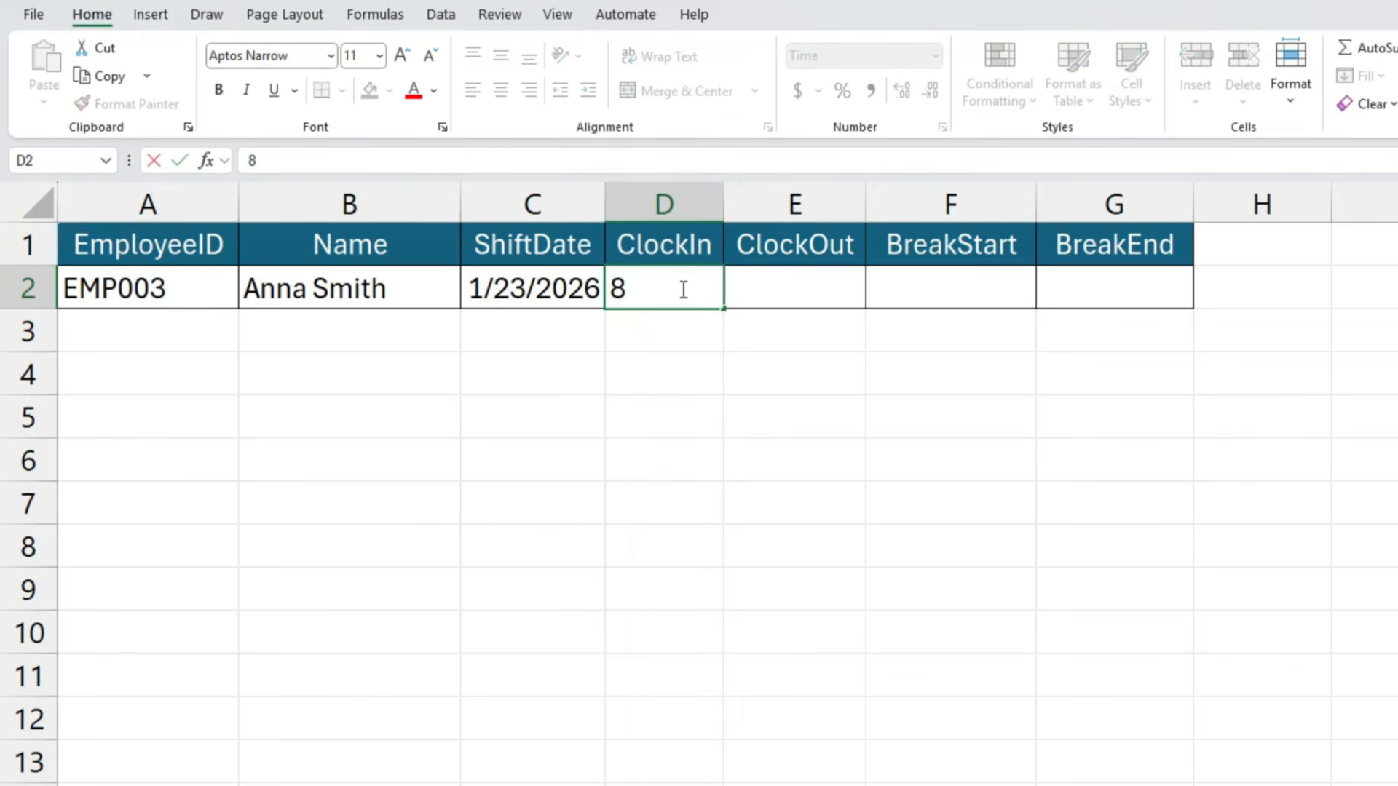
type(":30")
key("Tab")
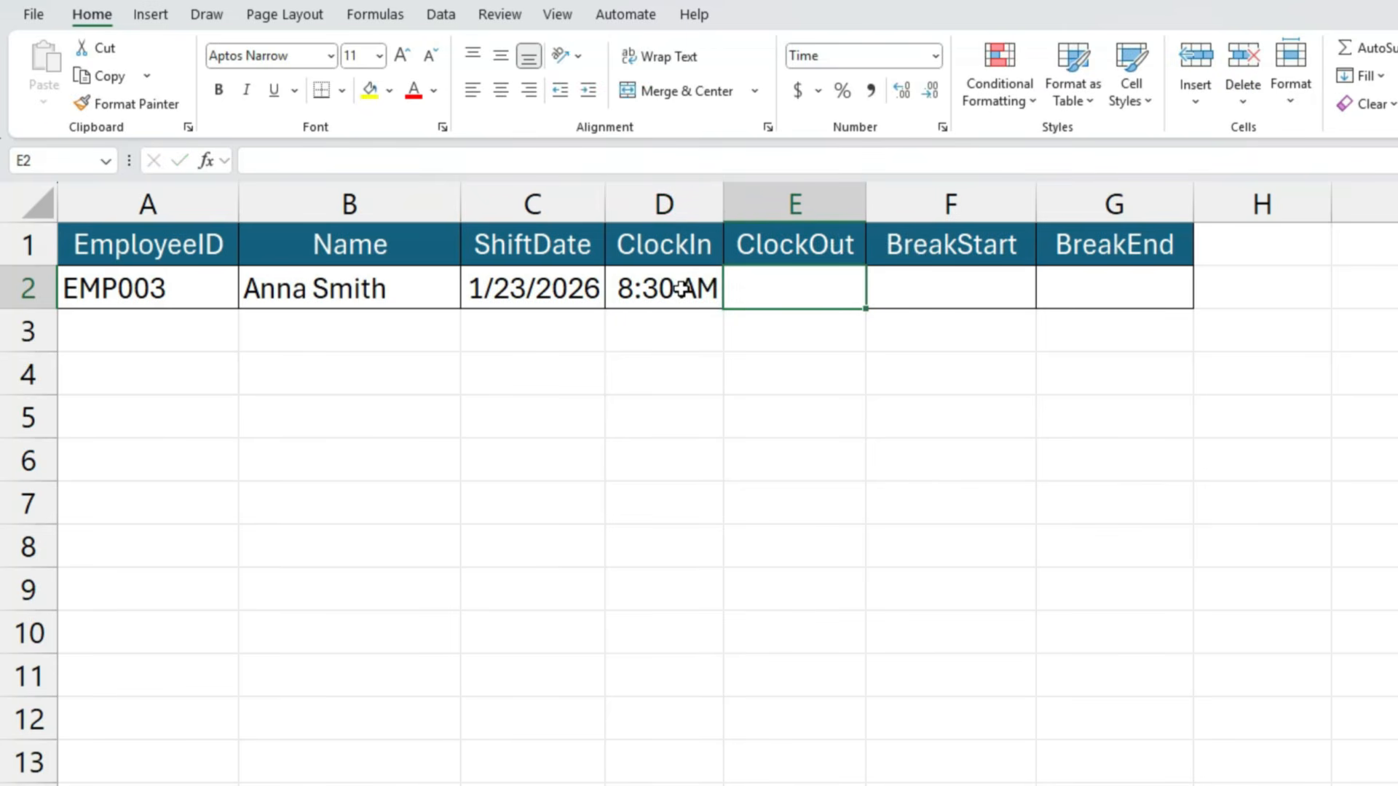
type("8")
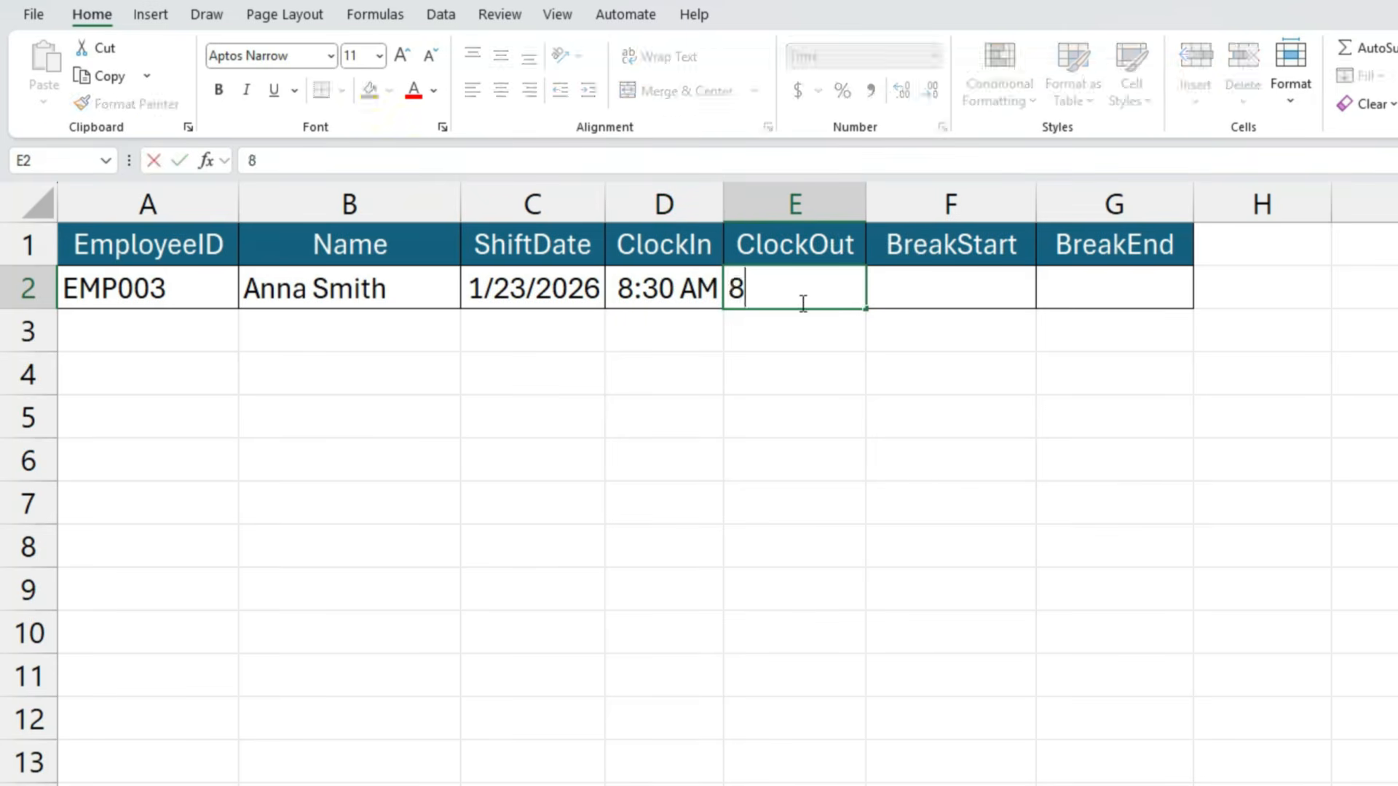
type(":30 pm")
key("ctrl+Return")
- Re-enter the ClockOut time in cell E2 in 24-hour form as 20:30
type("20:30")
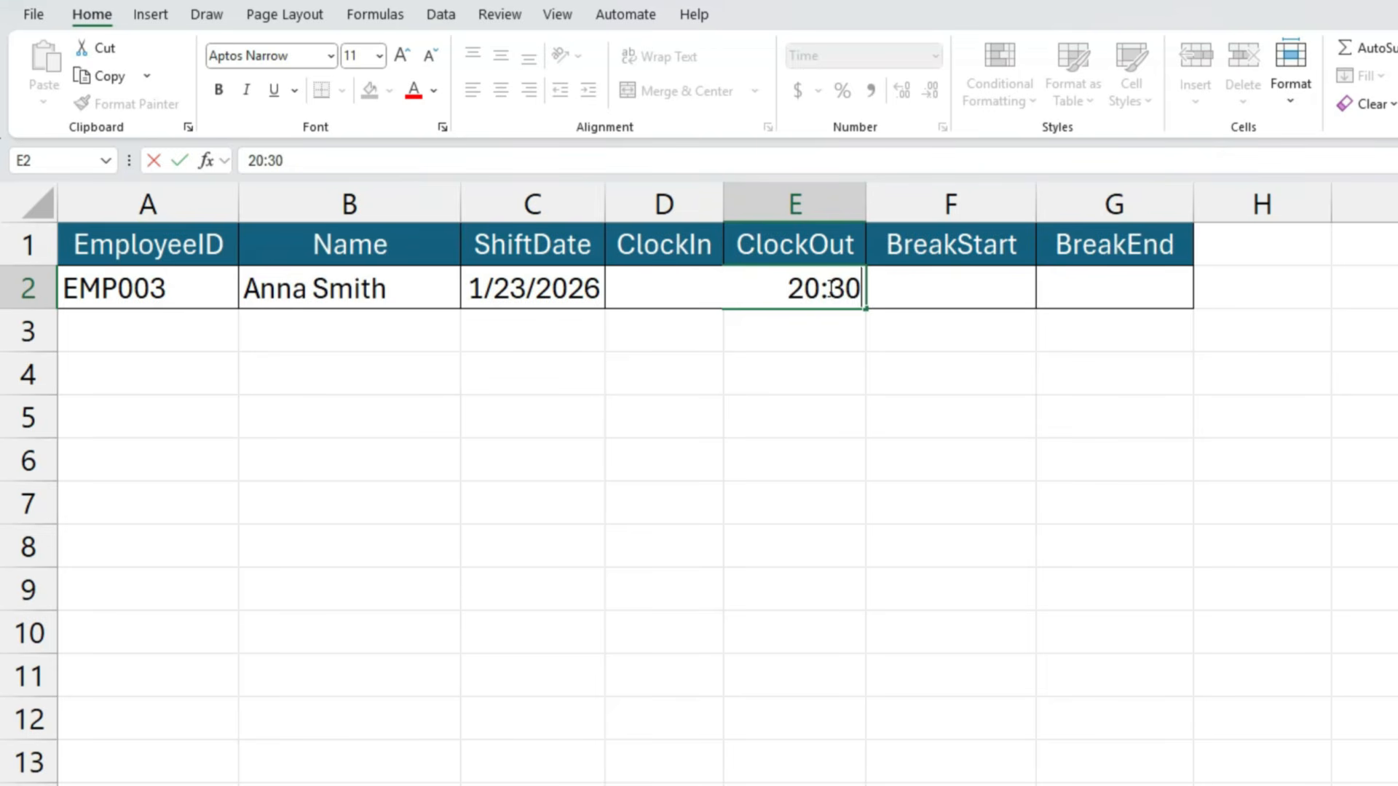
key("Tab")
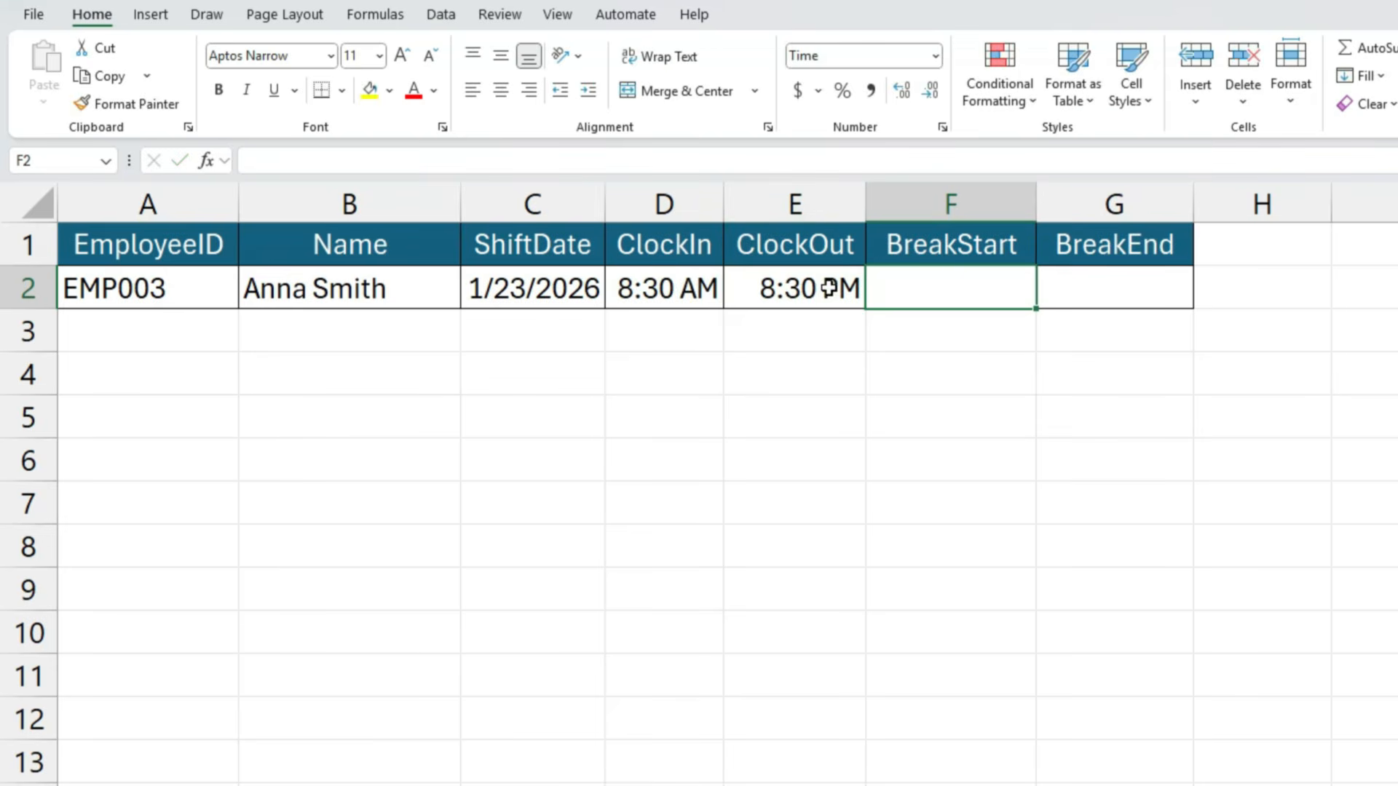
- Convert the time sheet range A1:G2 into a table with headers
left_click(665, 321)
left_click(650, 299)
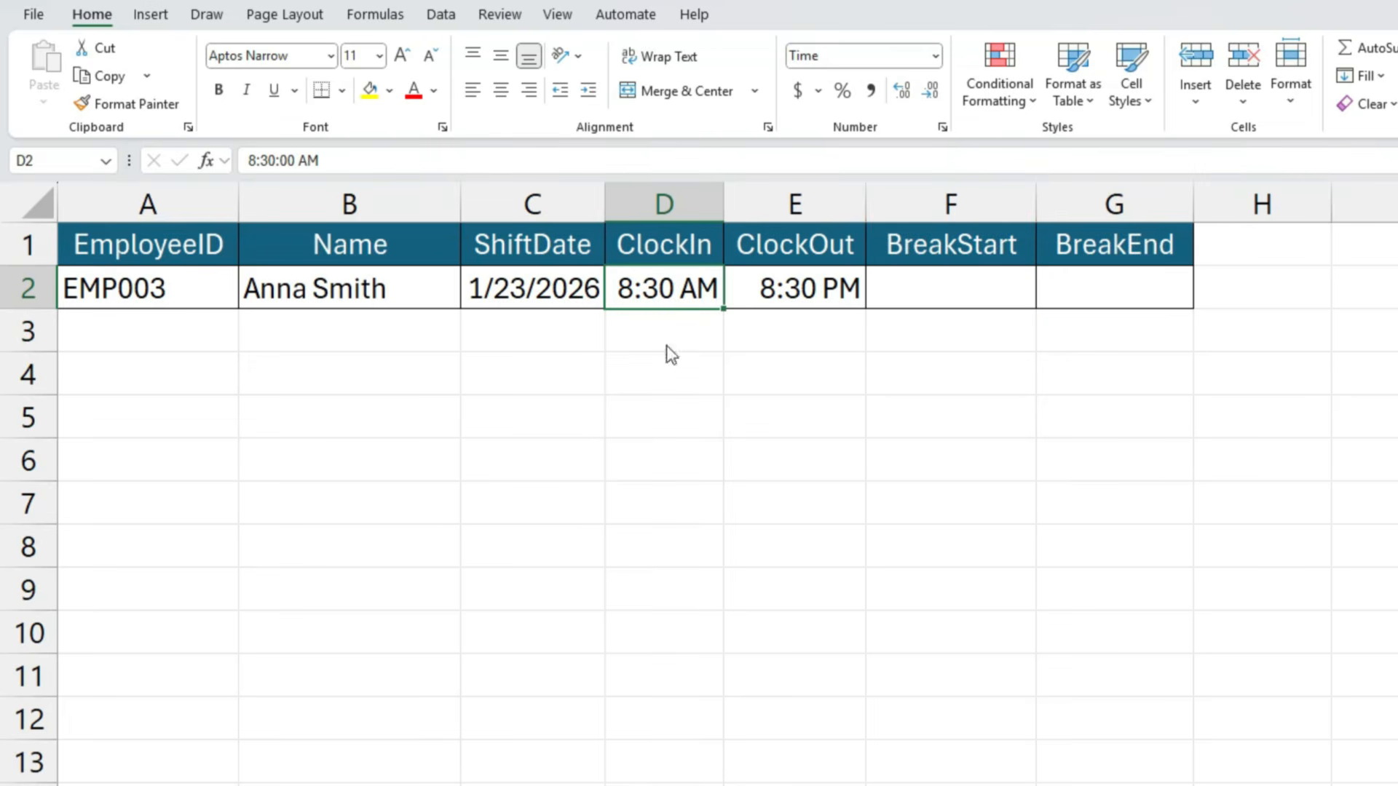
key("ctrl+t")
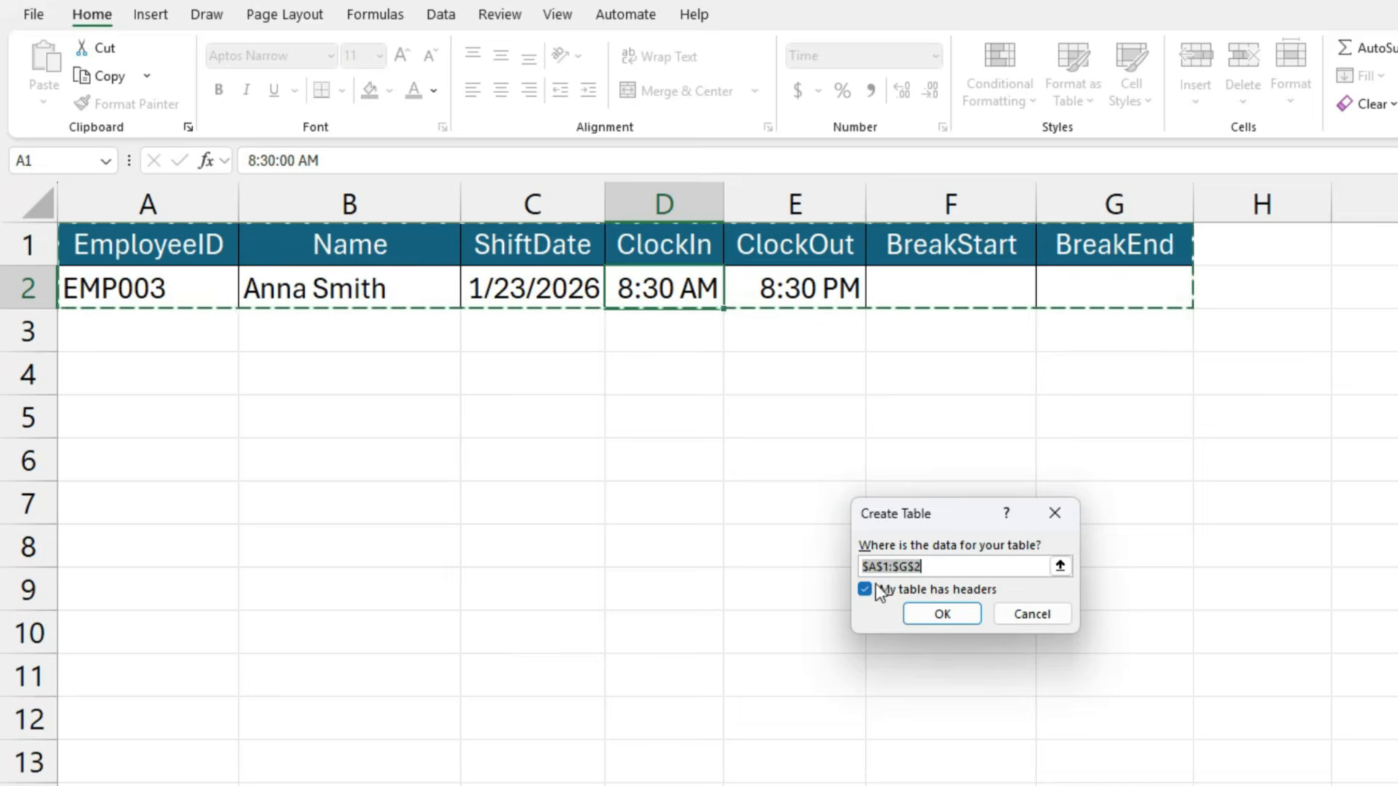
left_click(943, 614)
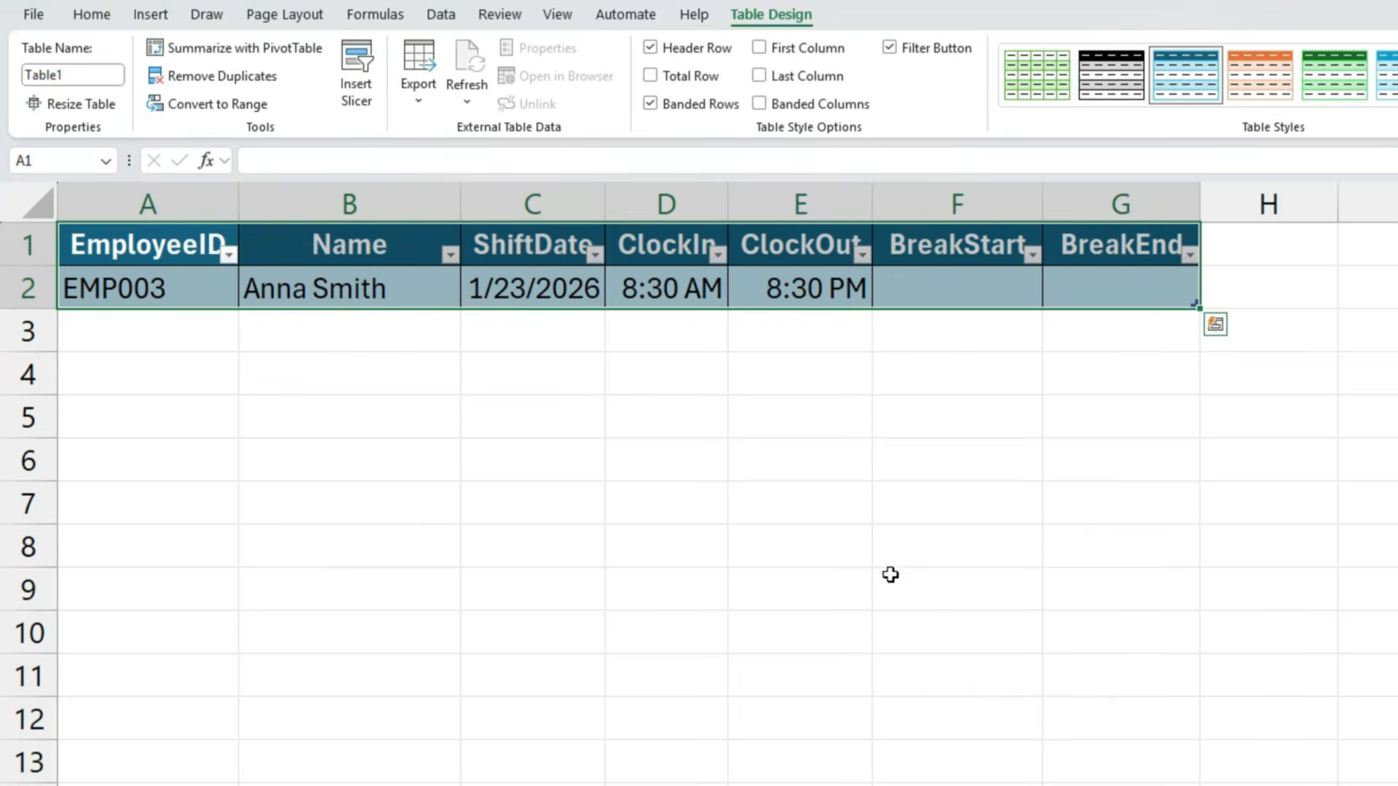
- Add a new row below the first table record and choose the first employee ID from the list for it
left_click(919, 290)
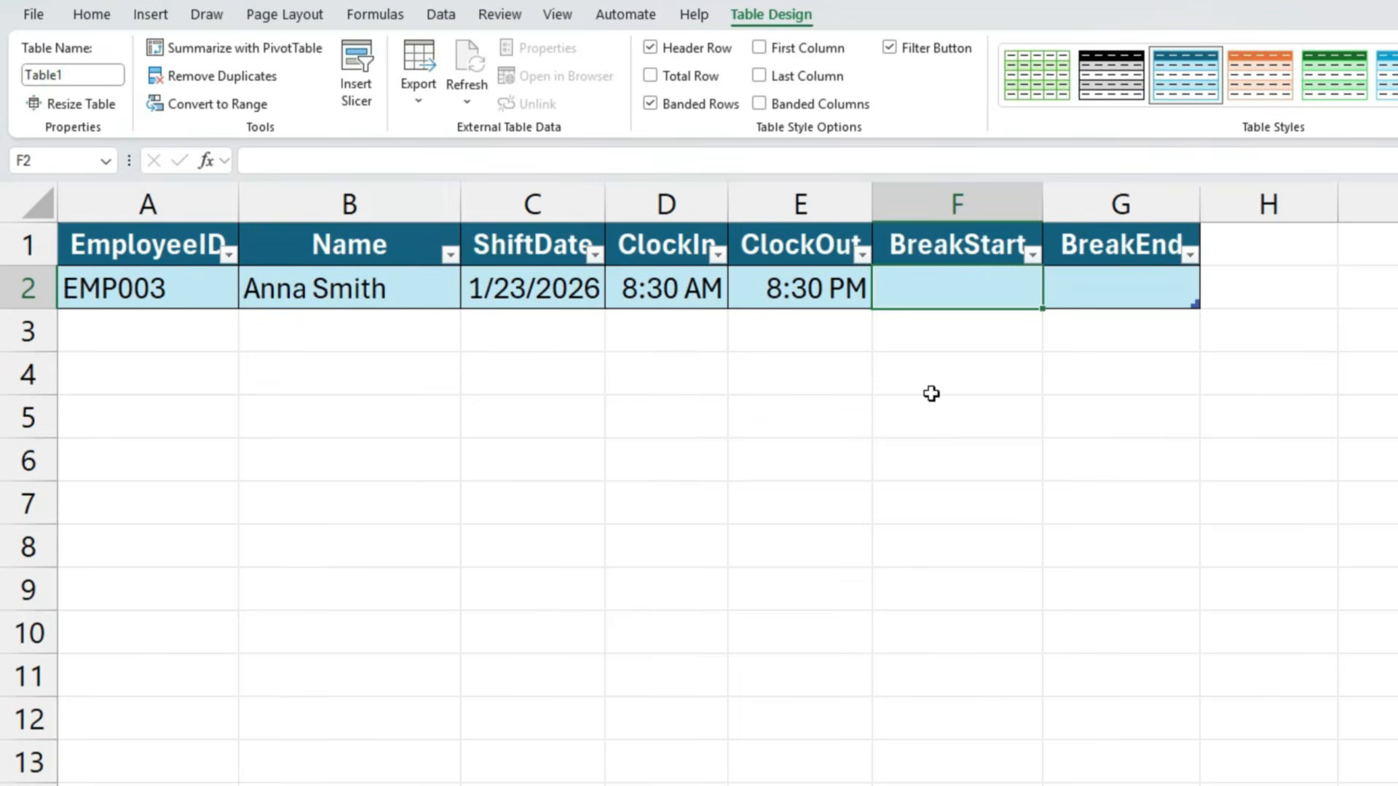
key("Tab")
key("Tab")
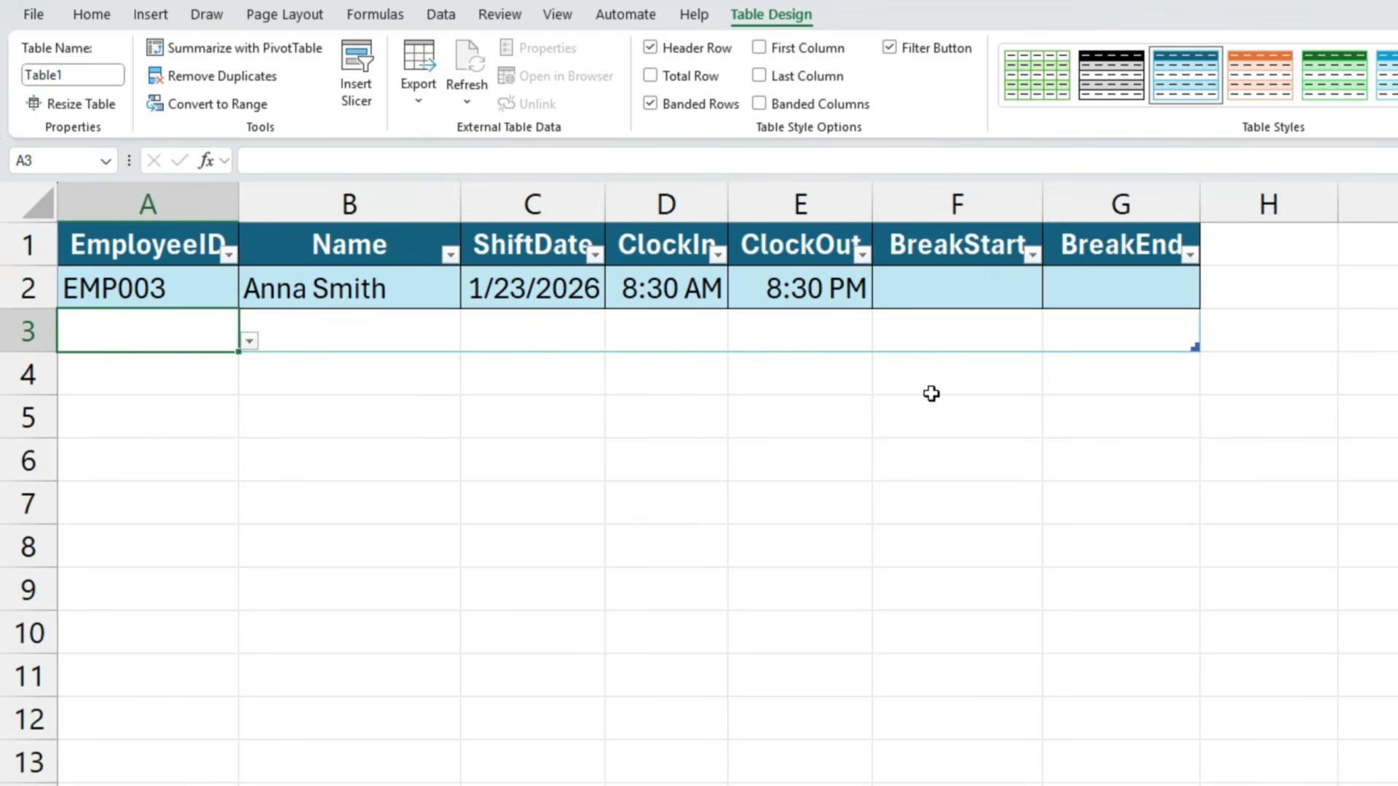
left_click(250, 340)
left_click(168, 363)
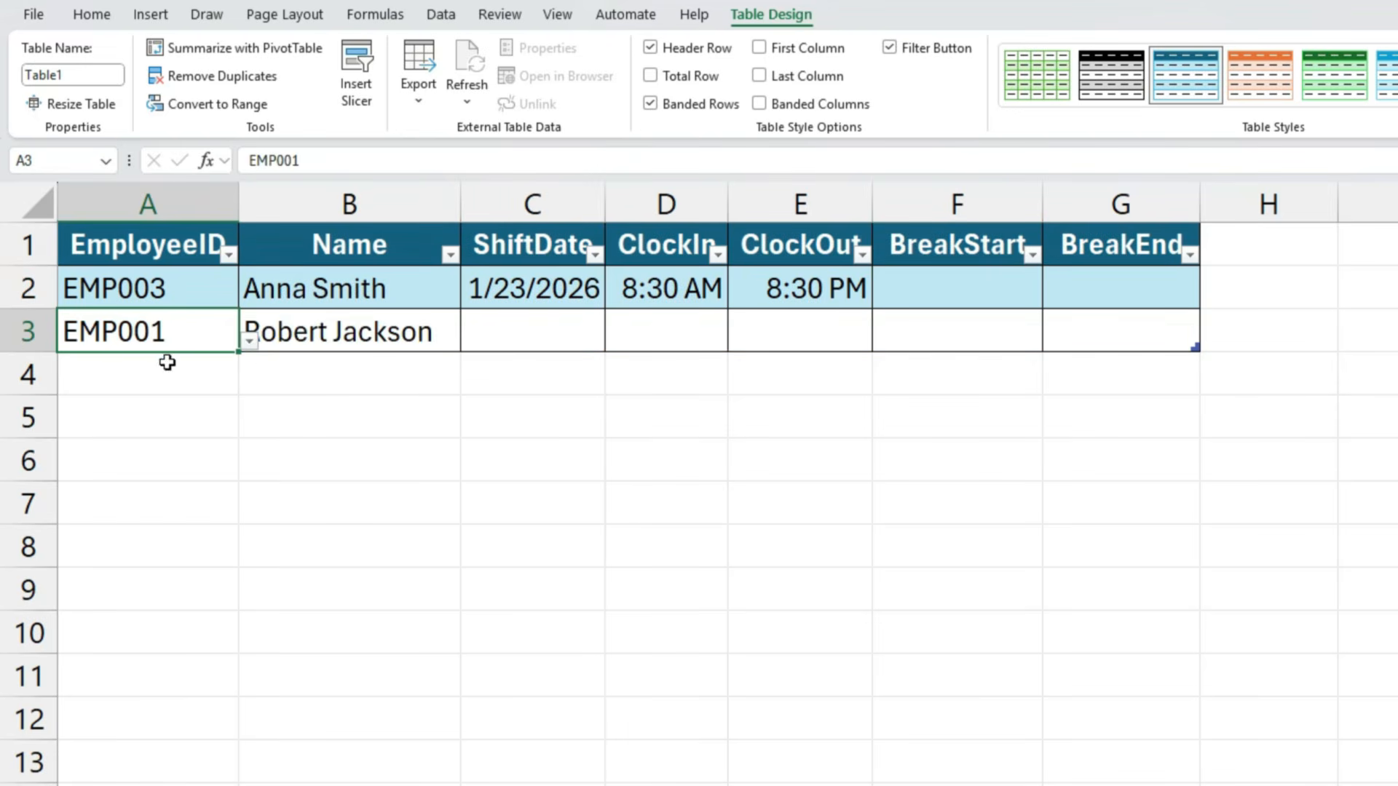
- Insert the current date, 1/23/2026, in the ShiftDate cell C3
left_click(380, 328)
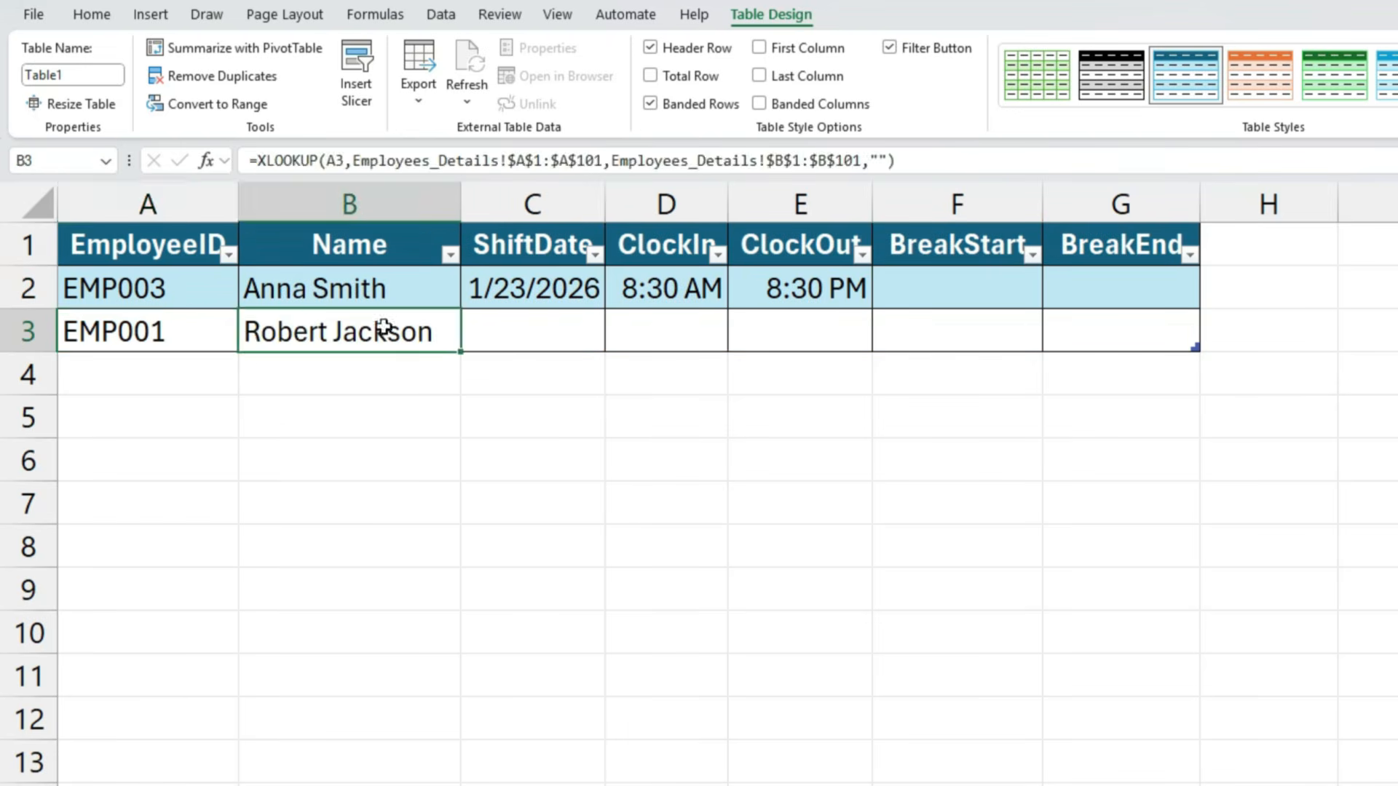
left_click(535, 333)
key("ctrl+semicolon")
key("Tab")
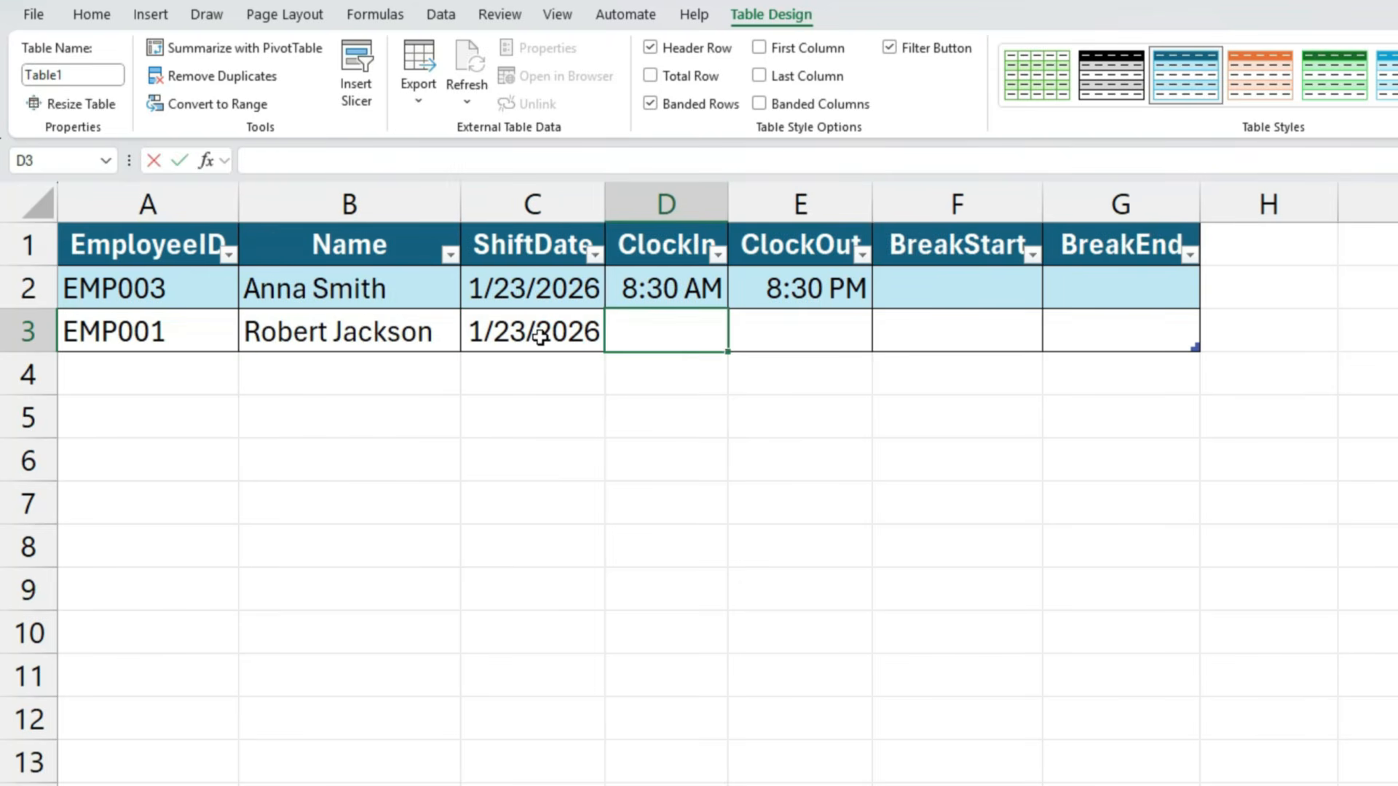
- Enter 8:45 as the ClockIn time and 4:30 pm as the ClockOut time in row 3
type("8:45")
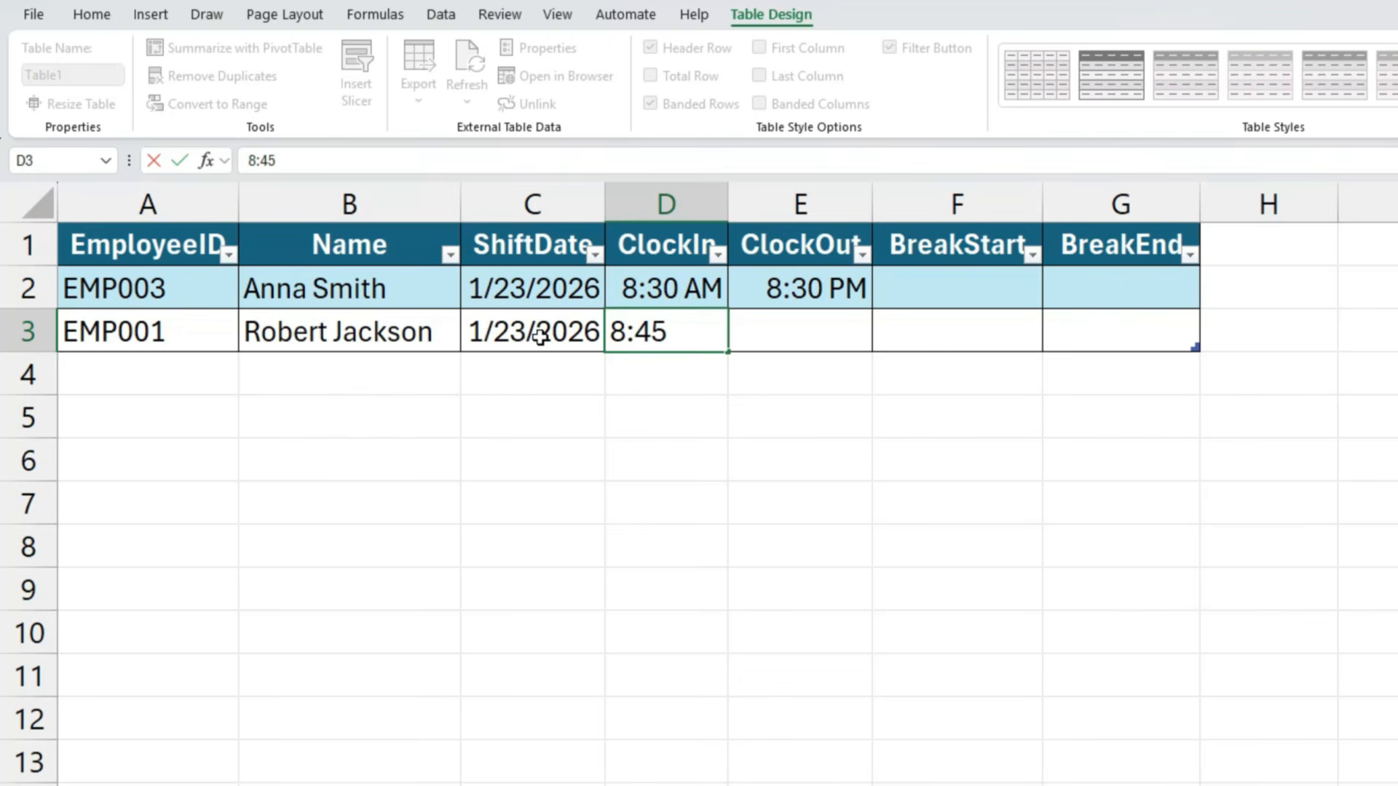
key("Tab")
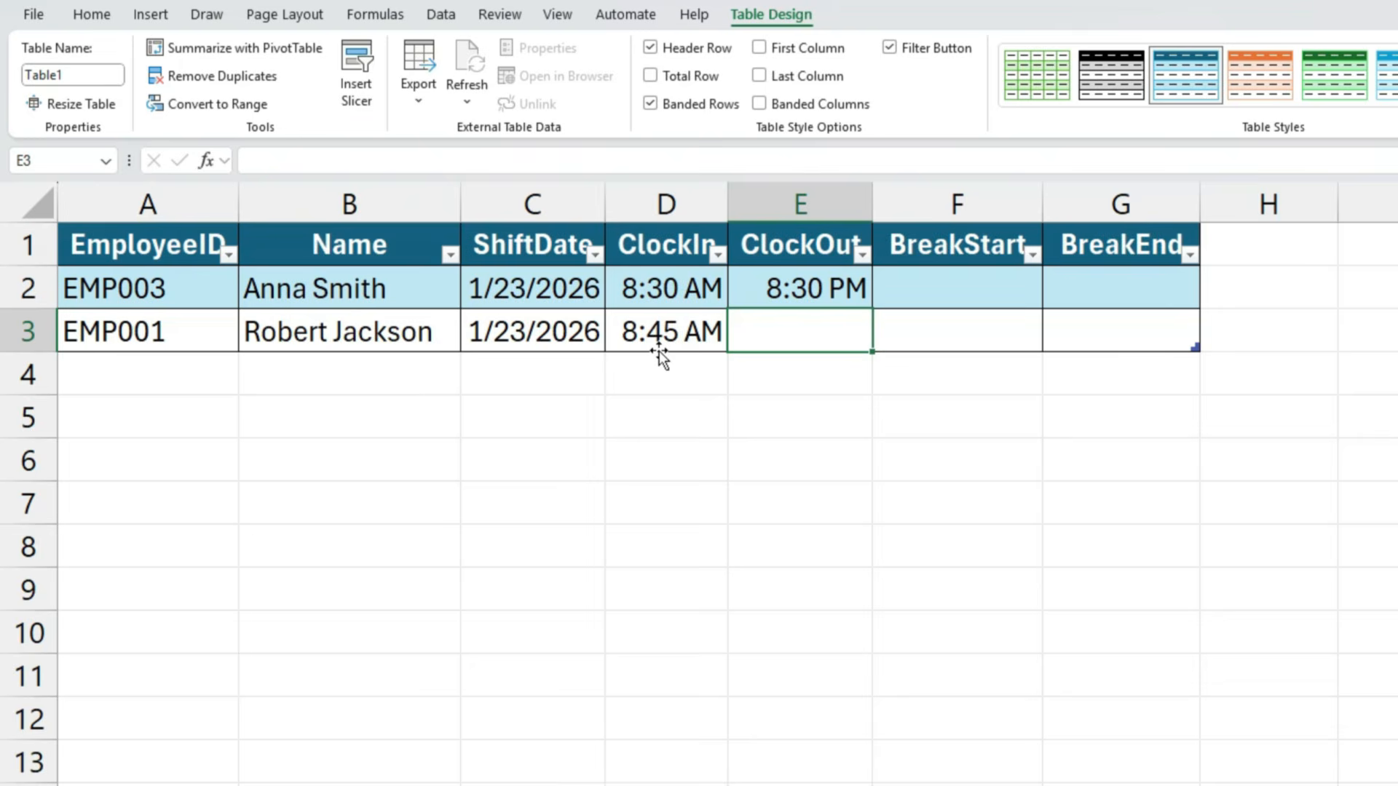
type("4:30 pm")
key("Tab")
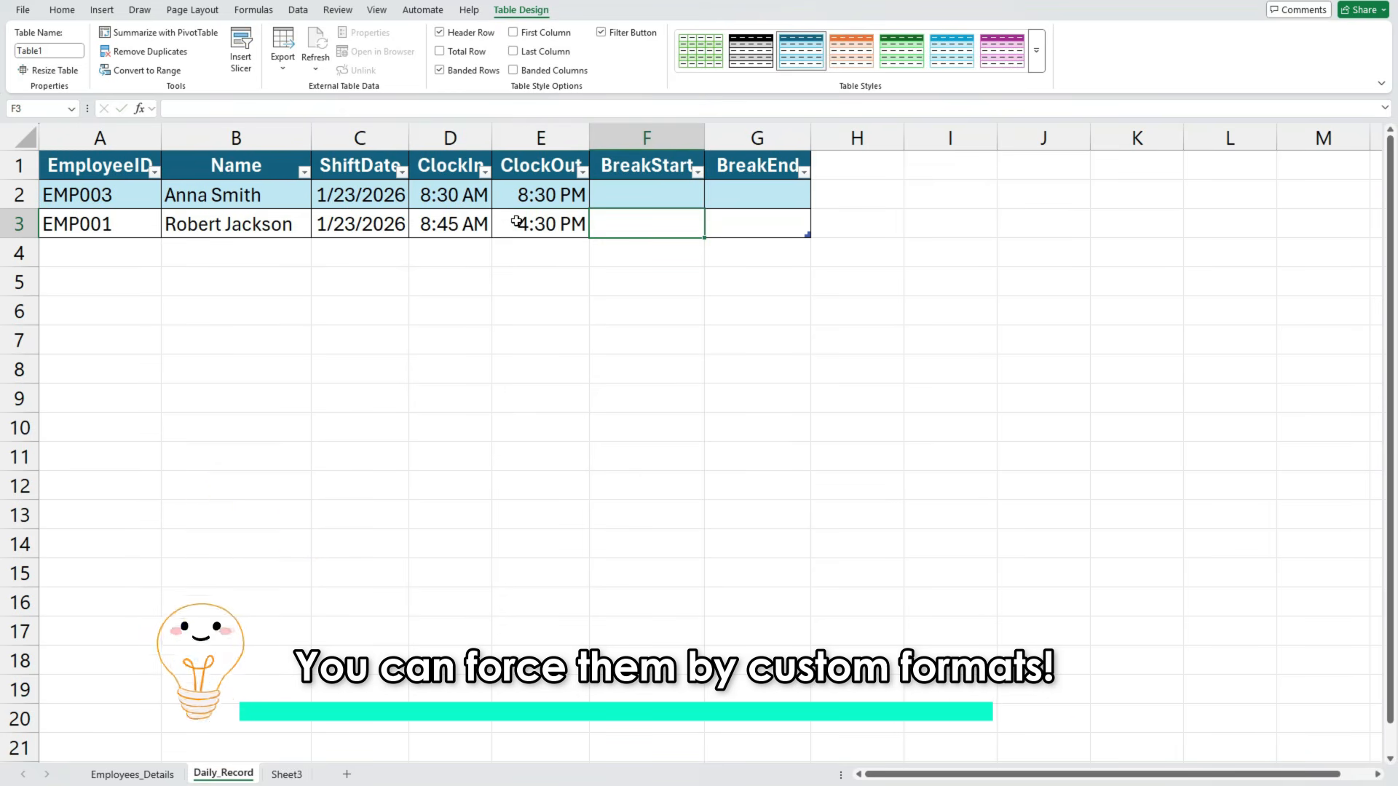
- Apply the custom number format h:mm AM/PM to the time cells D2:G3
left_click_drag(451, 194, 731, 218)
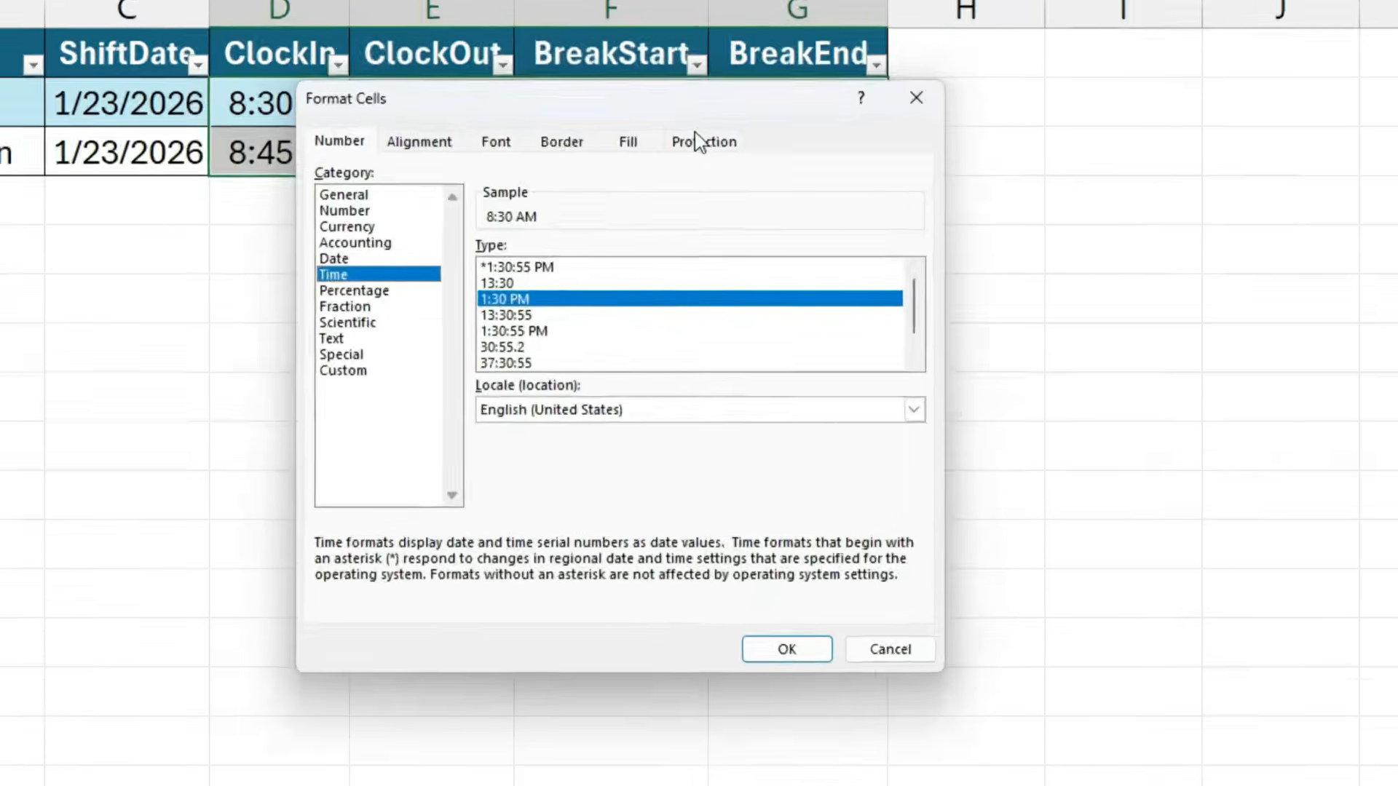
key("Down")
key("Down")
key("Down")
key("Down")
key("Down")
key("Down")
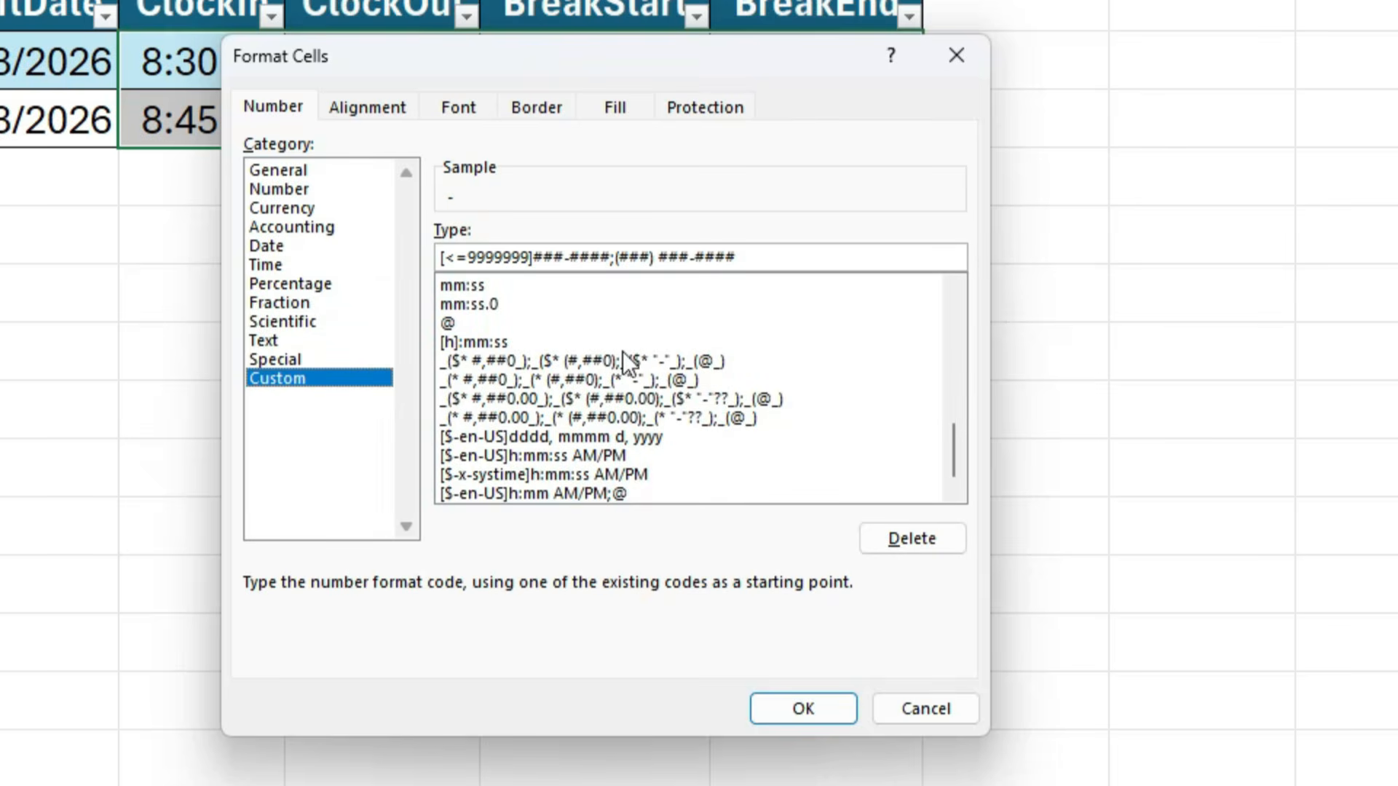
left_click_drag(955, 453, 951, 397)
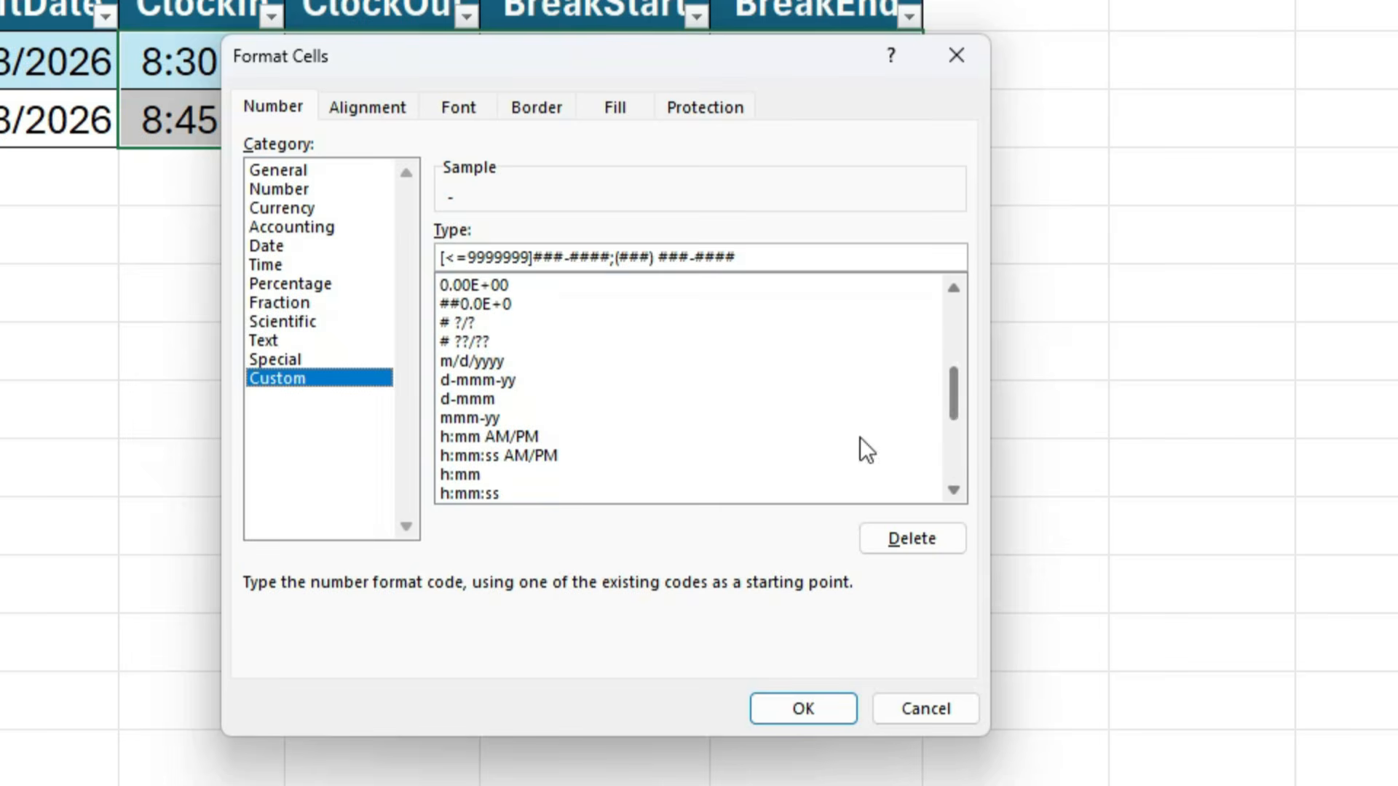
left_click(510, 436)
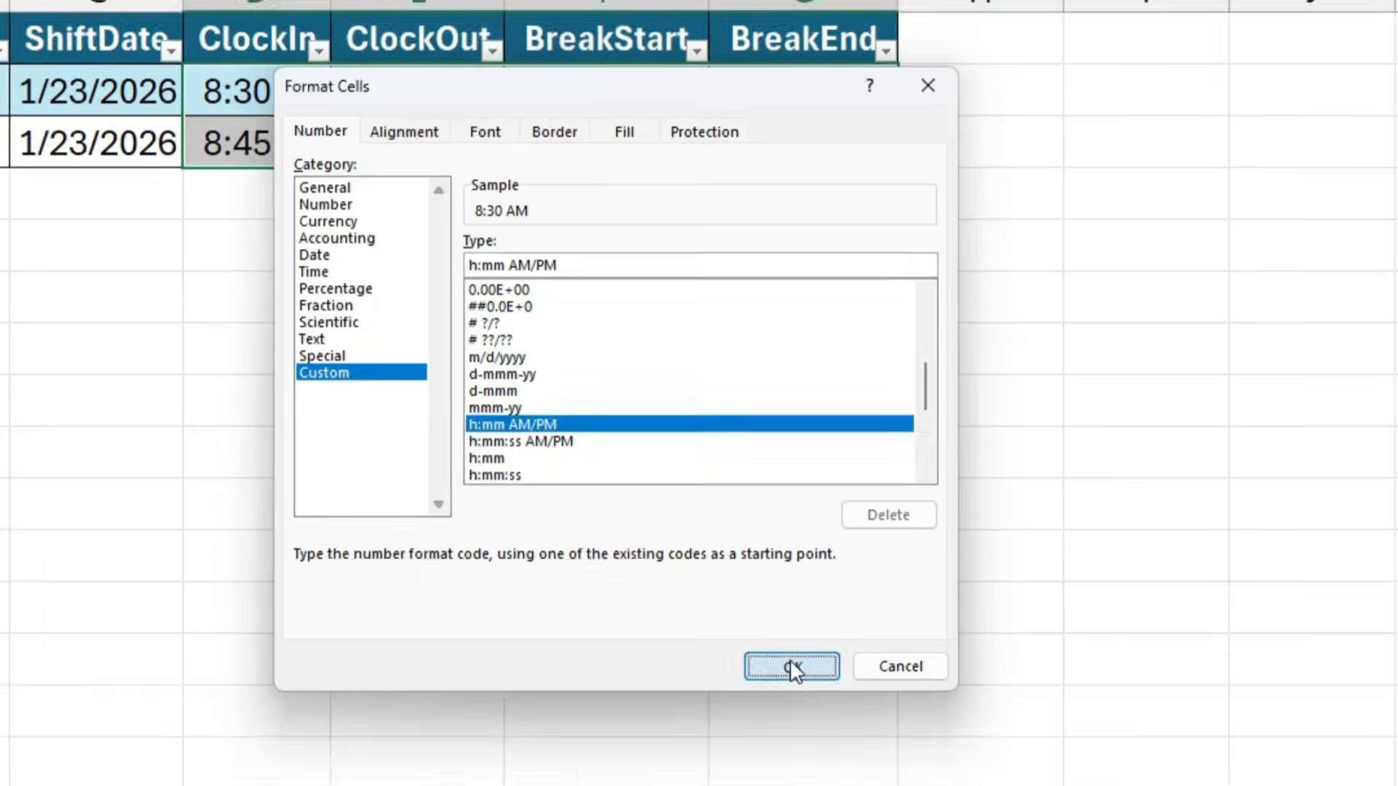
left_click(803, 709)
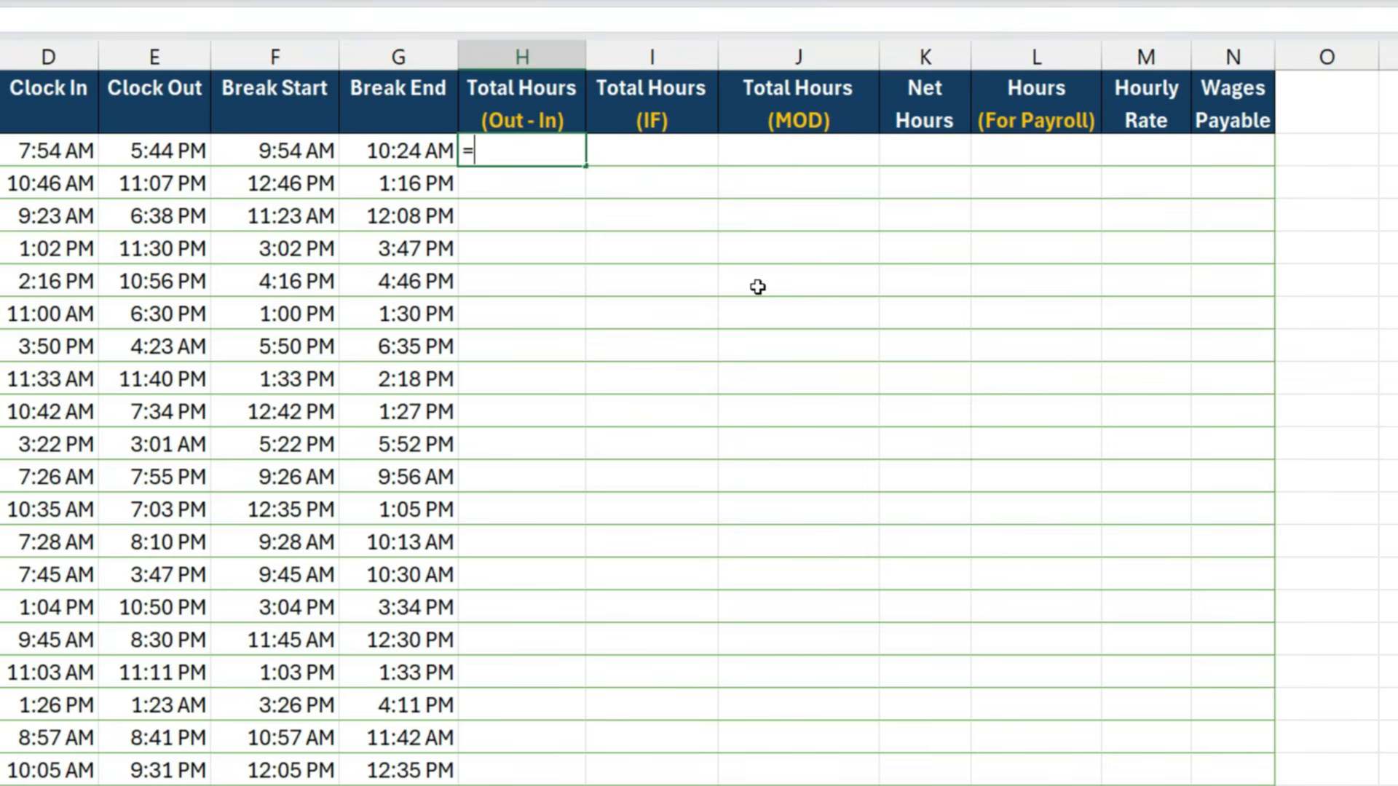
- Fill the Total Hours (Out - In) column with a formula subtracting Clock In from Clock Out
key("Left")
key("Left")
key("Left")
type("-")
key("Left")
key("Left")
key("Left")
key("Left")
key("Left")
key("Right")
key("Return")
- Examine the Total Hours (Out - In) results, especially for shifts that clock out after midnight
left_click_drag(545, 158, 531, 303)
key("shift+BackSpace")
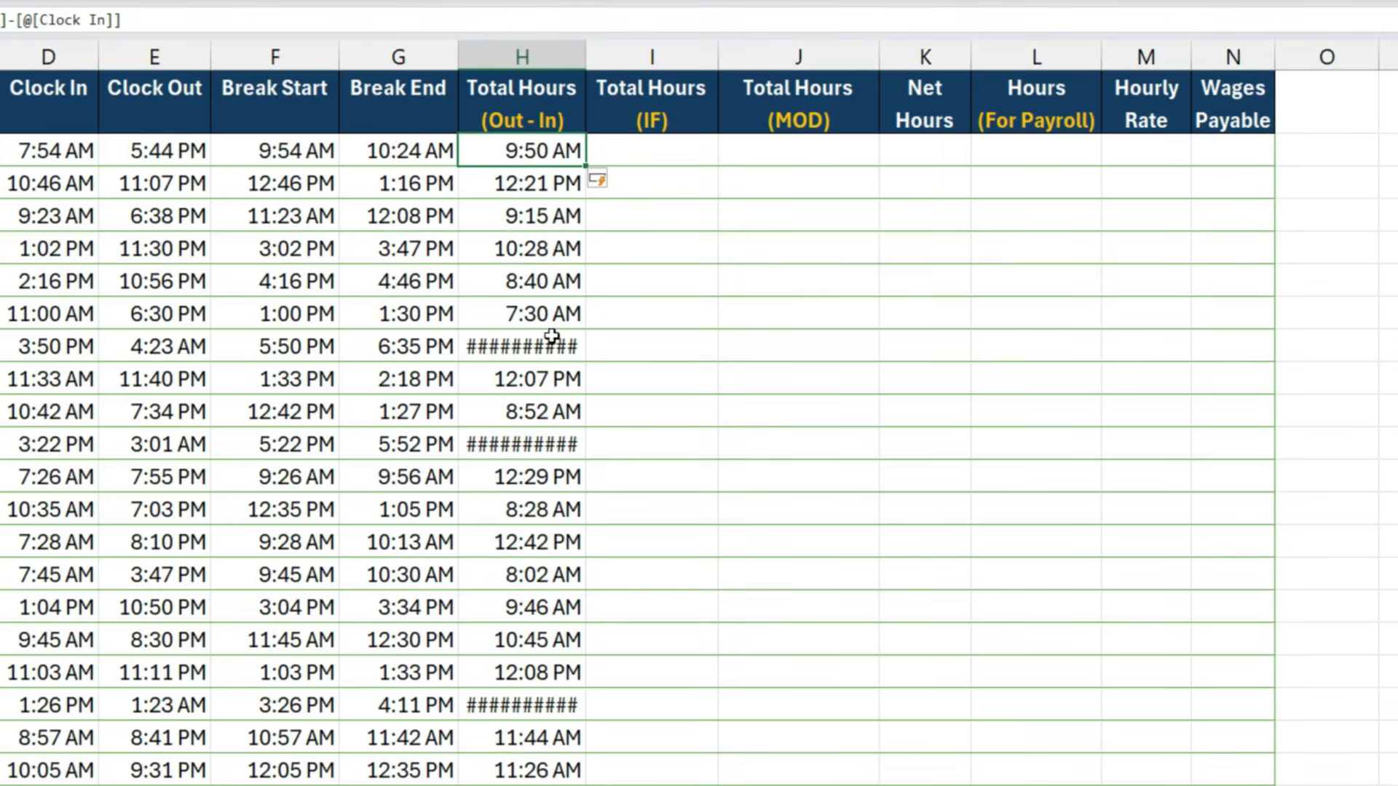
left_click(517, 355)
left_click(529, 449)
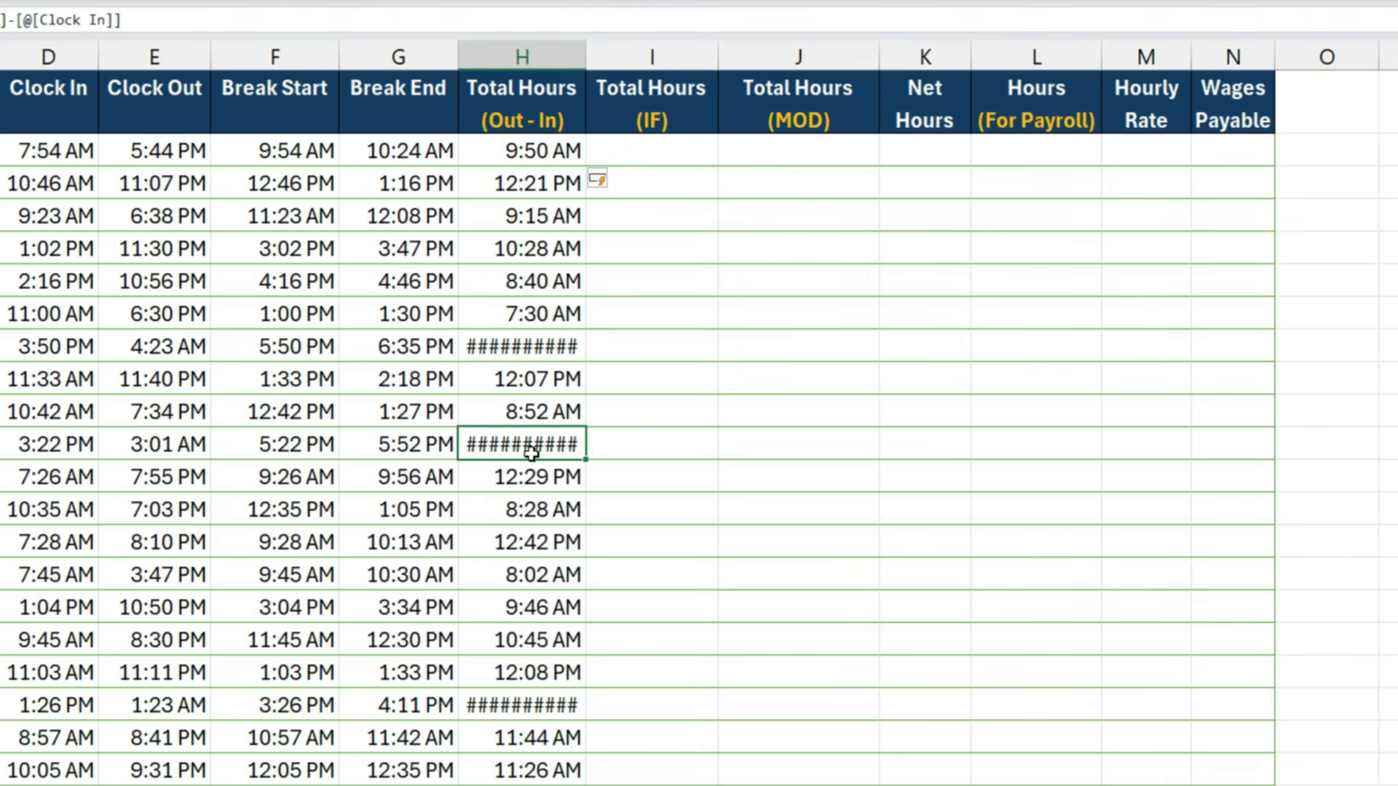
left_click(523, 701)
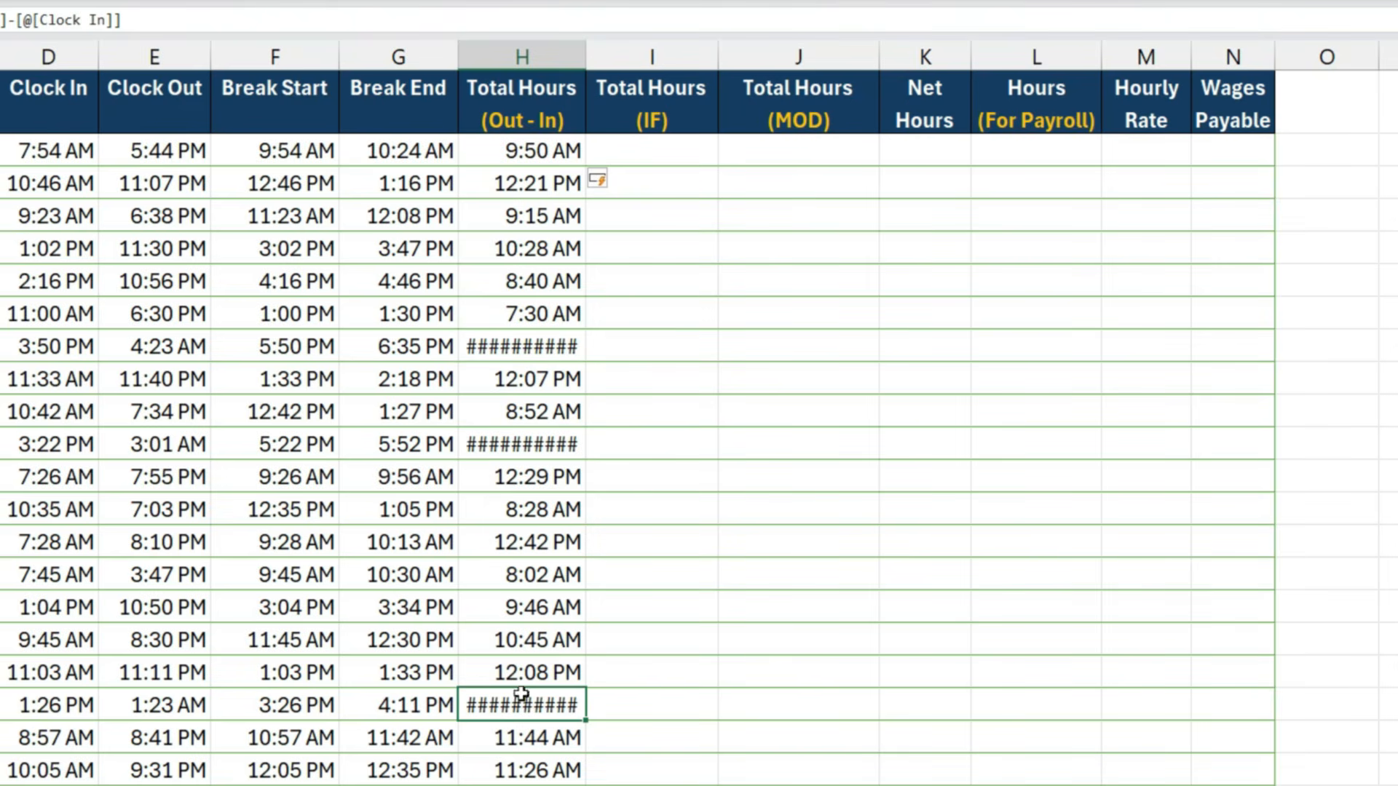
left_click(510, 350)
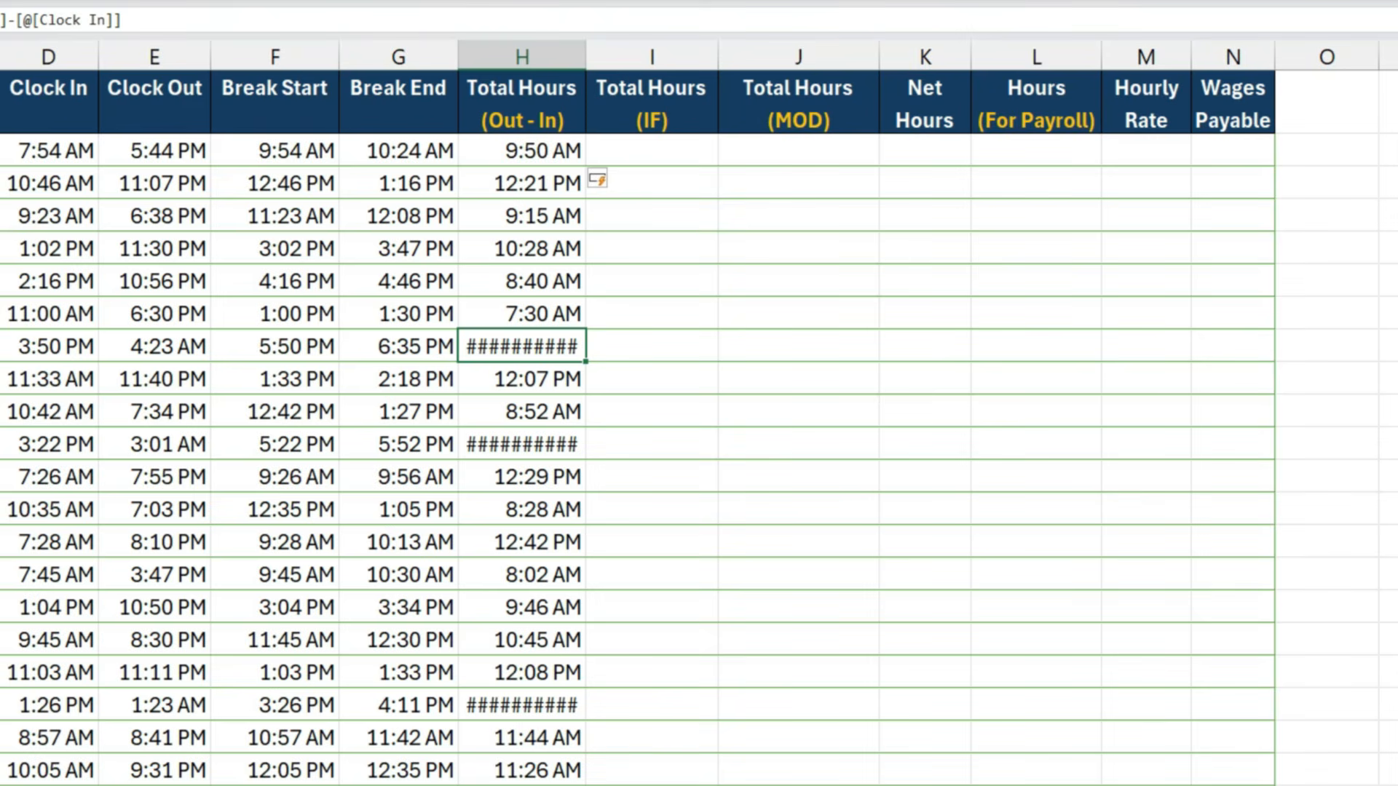
- Compare the Clock In and Clock Out times of the overnight shift in row 8
left_click(42, 352)
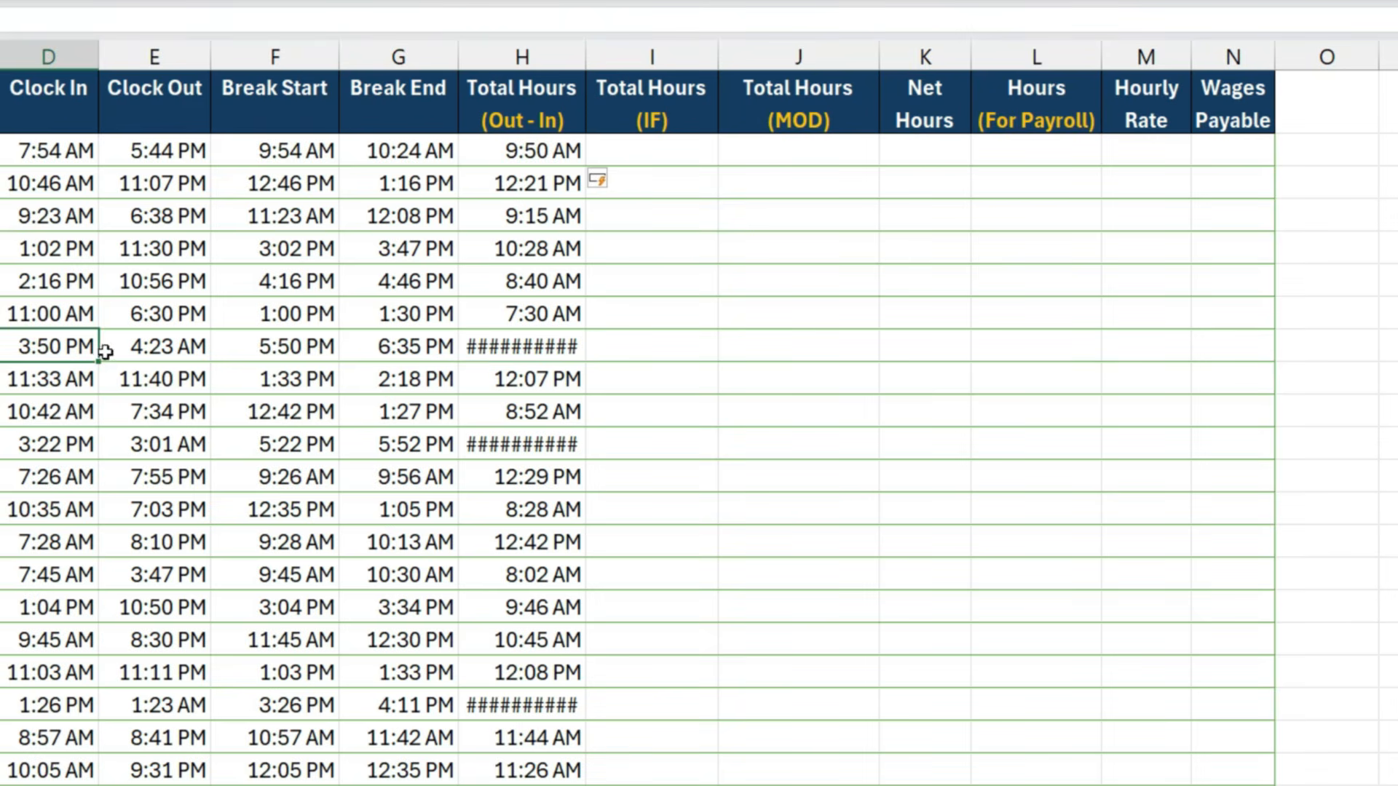
left_click(142, 352)
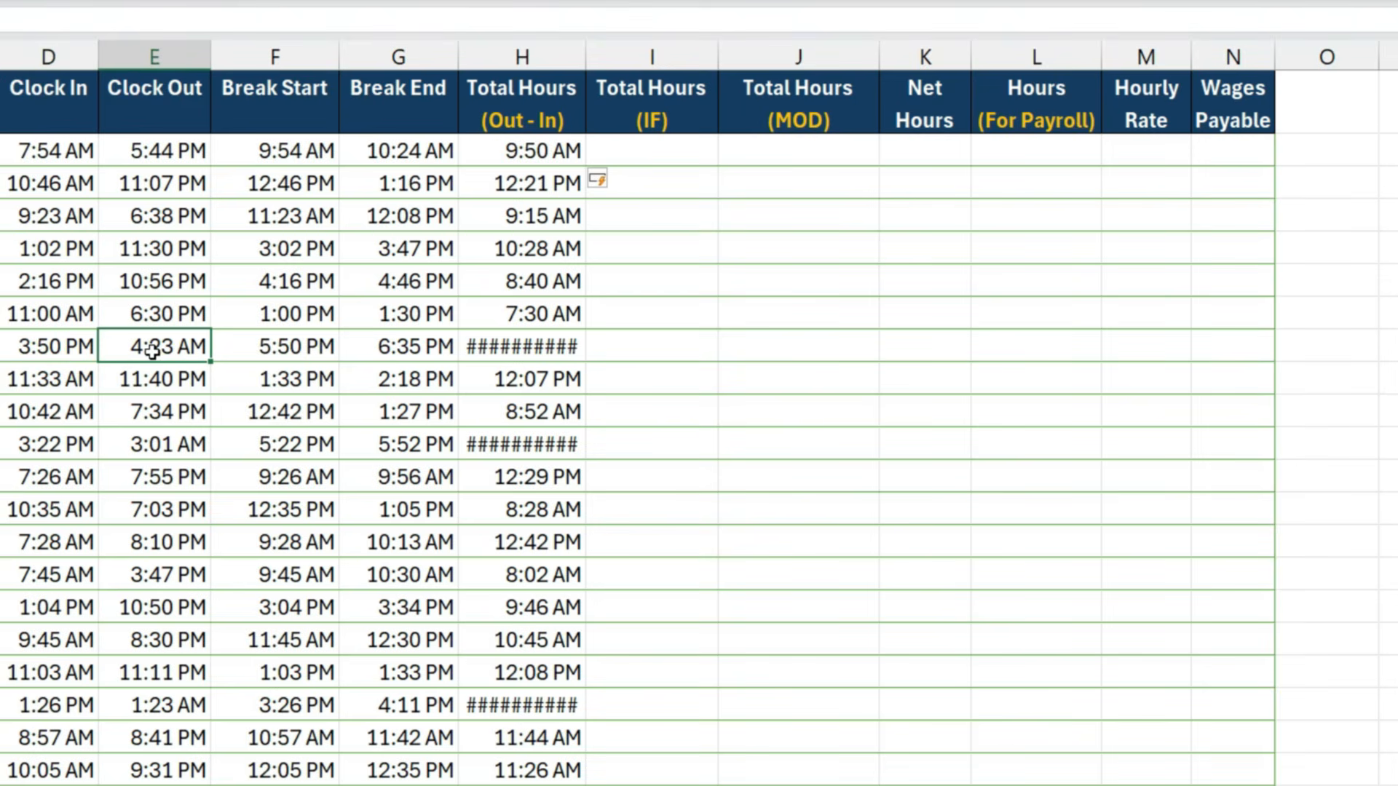
left_click(45, 351)
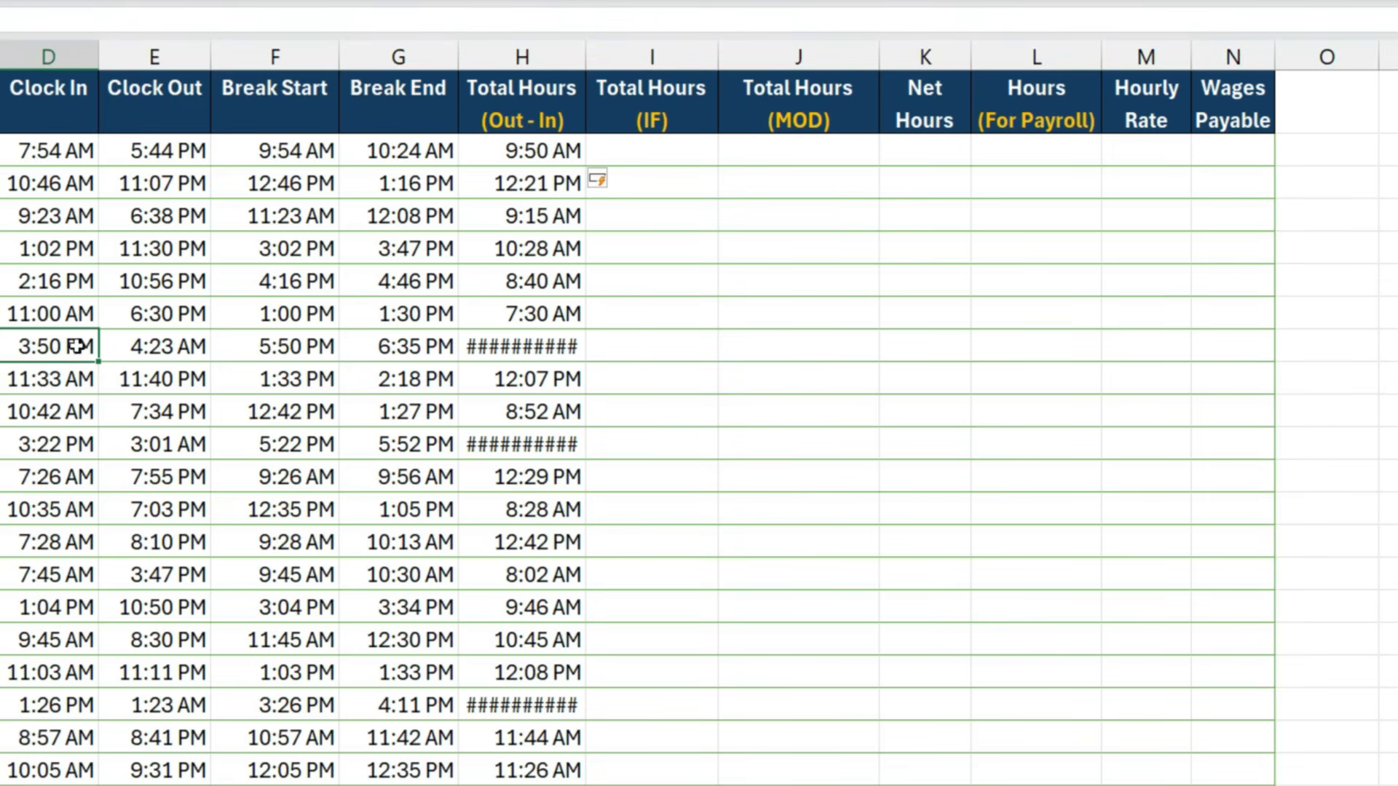
left_click(138, 350)
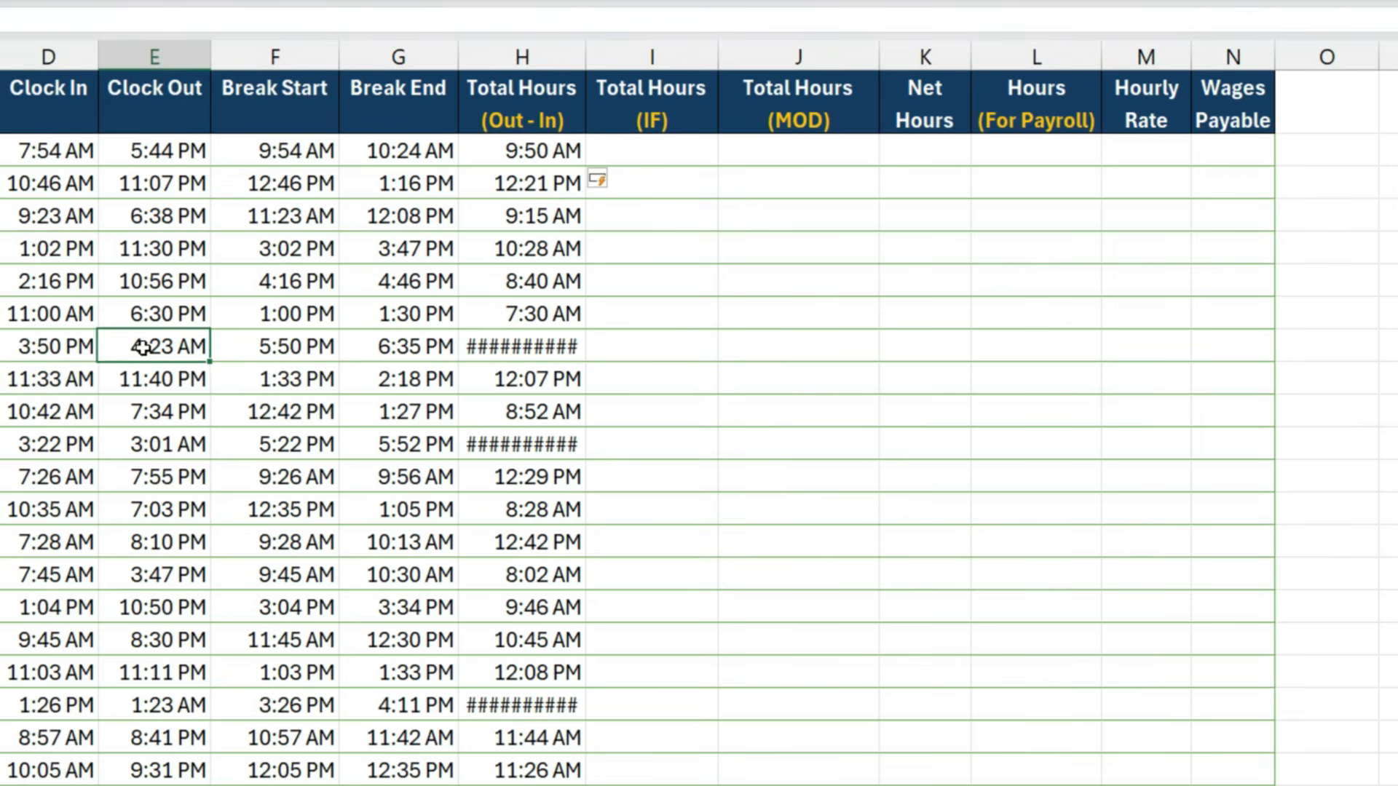
left_click(73, 348)
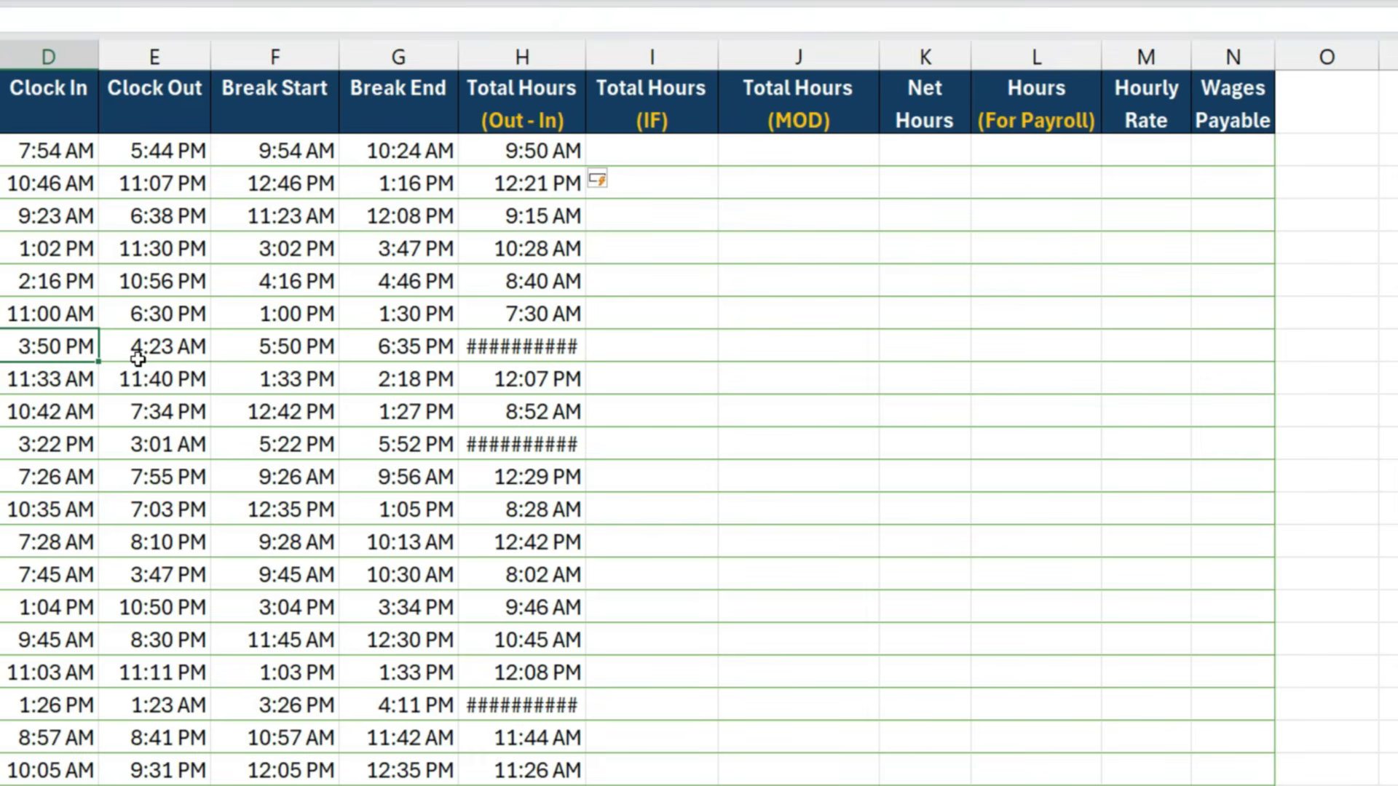
- Start an IF formula in cell I2 of Total Hours (IF), testing whether Clock Out is less than Clock In
left_click(652, 150)
type("=")
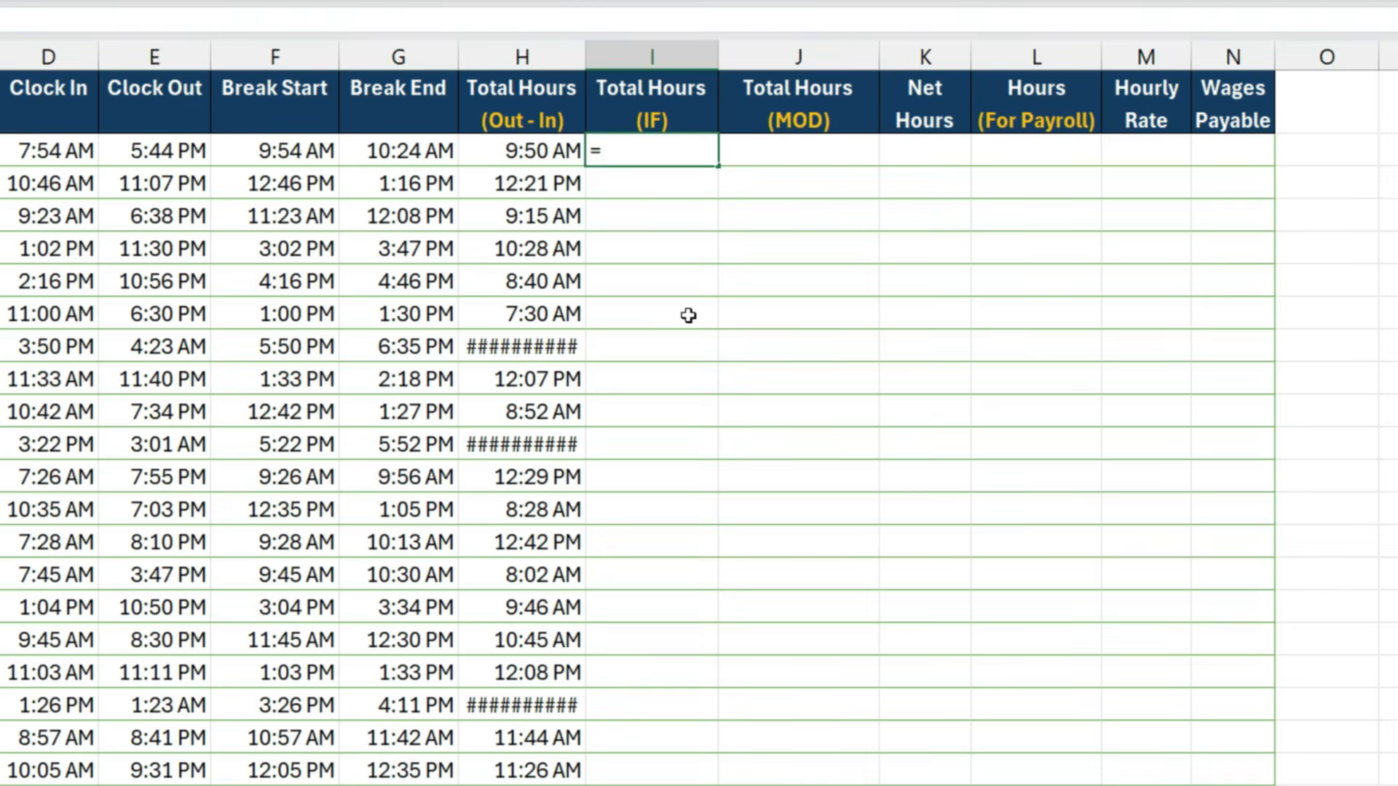
type("if")
key("Tab")
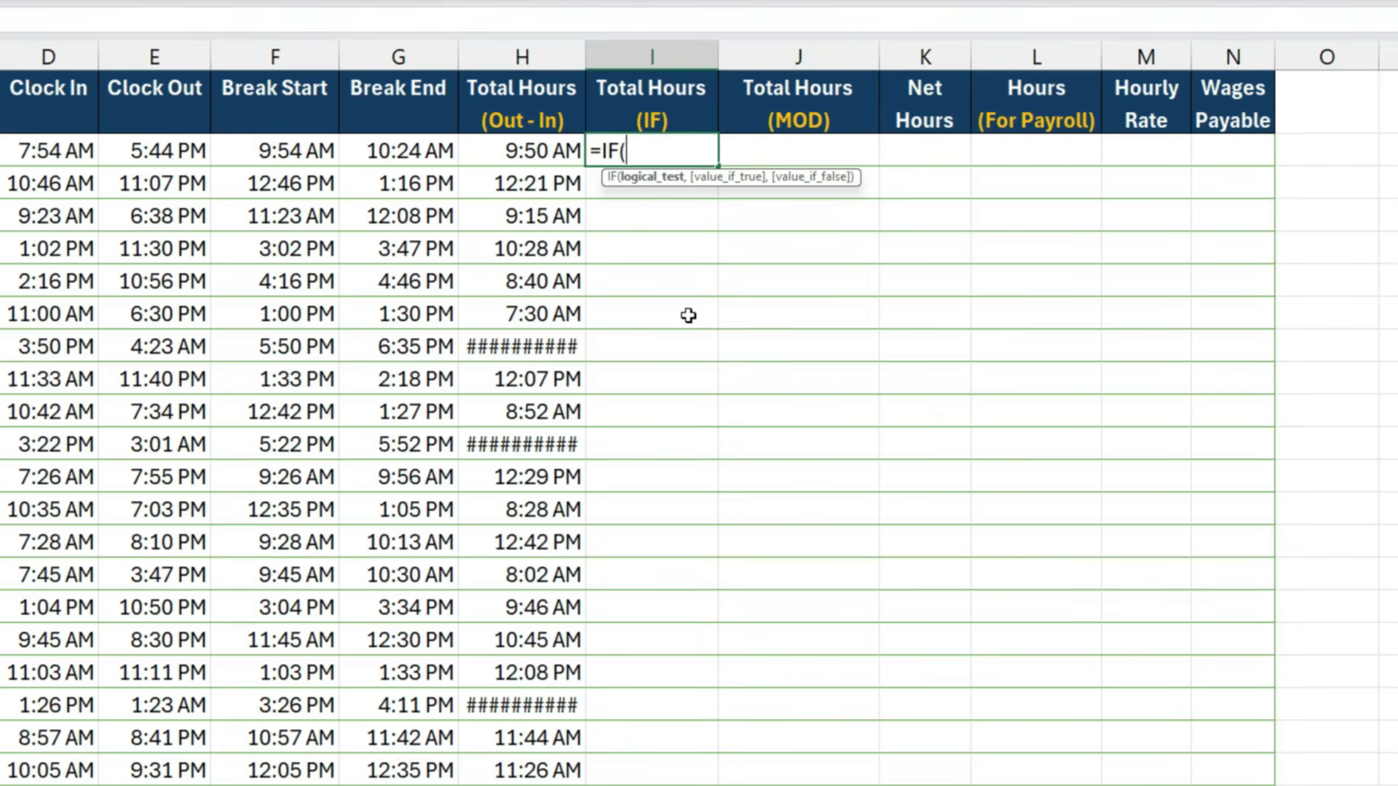
key("Left")
key("Left")
key("Left")
key("Left")
key("Right")
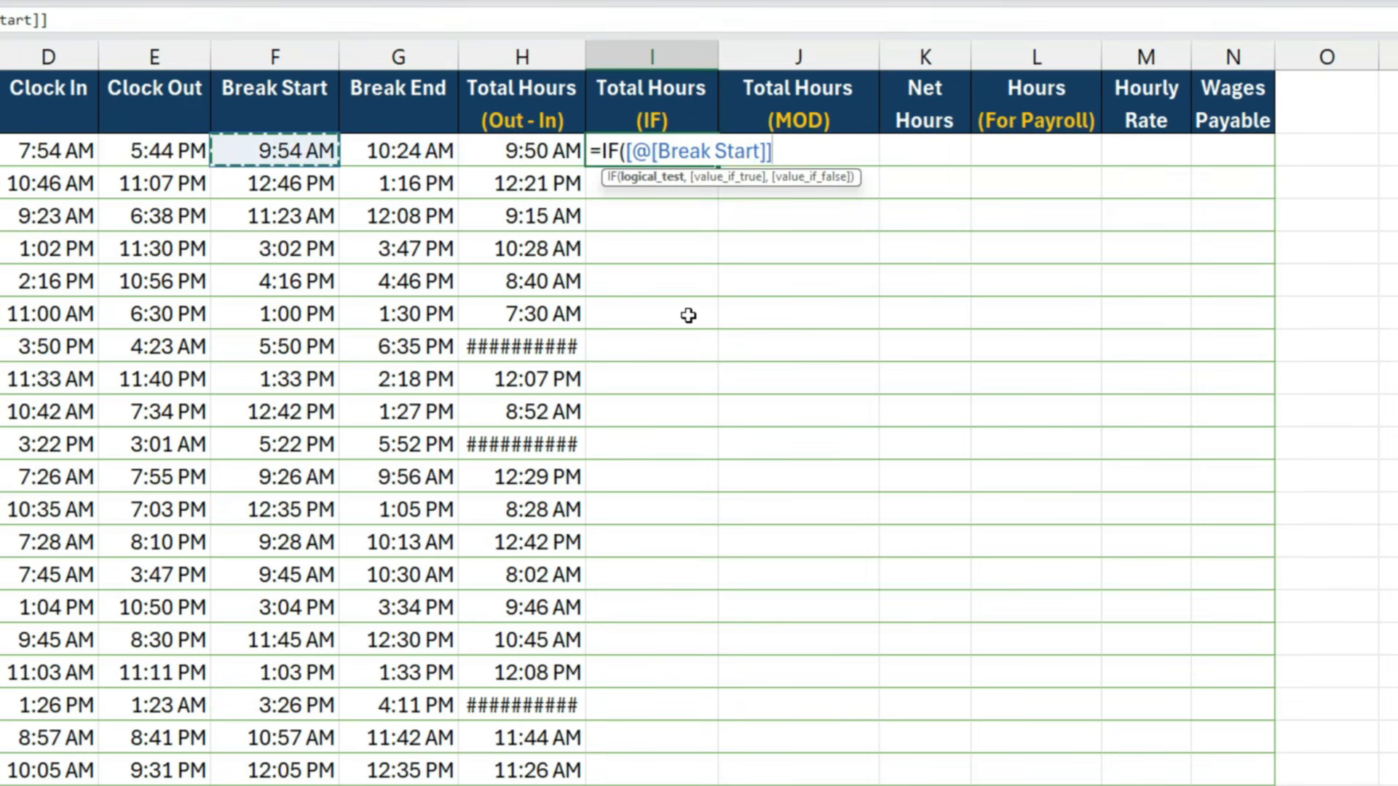
key("Left")
type("<")
key("Left")
key("Left")
key("Left")
key("Left")
key("Left")
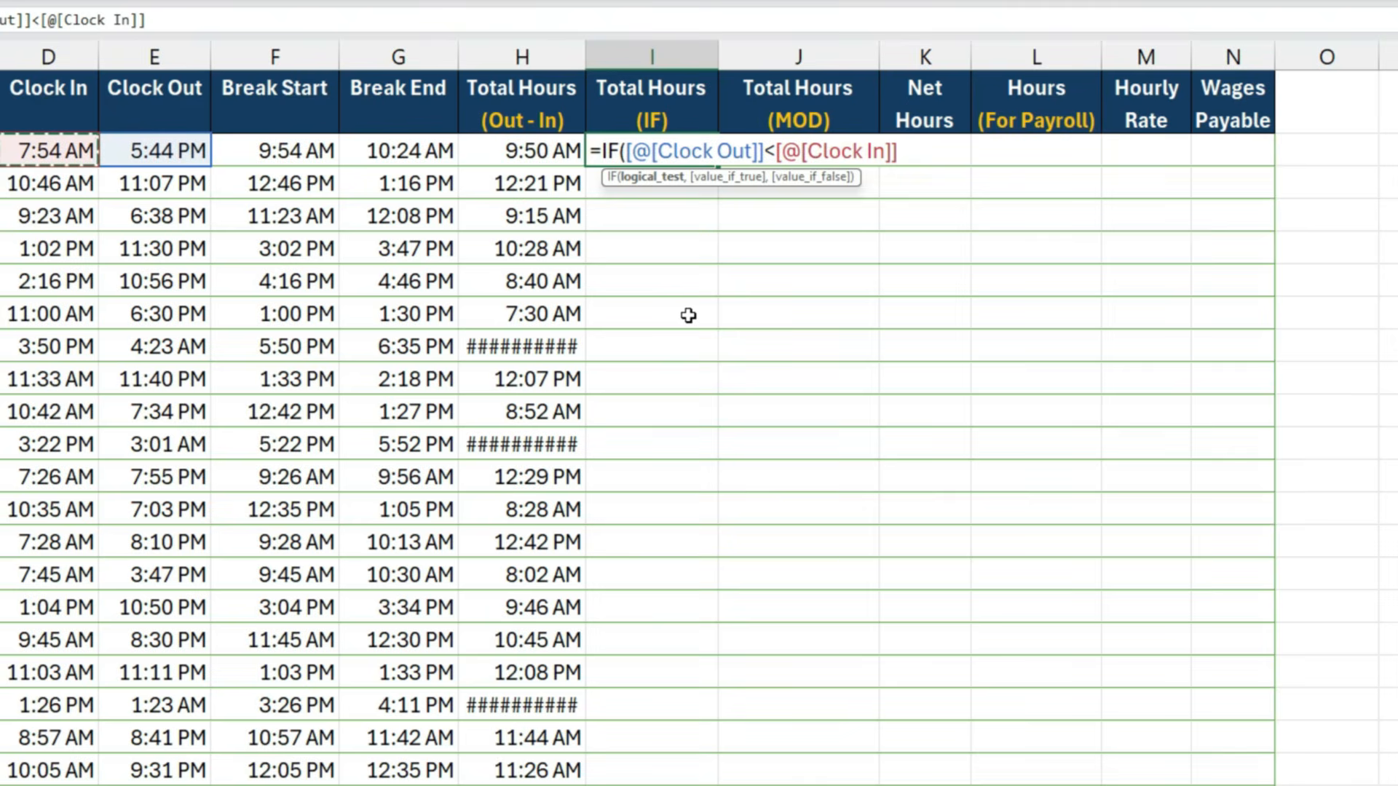
- Set the IF formula's value-if-true to 1 plus Clock Out minus Clock In
type(",1")
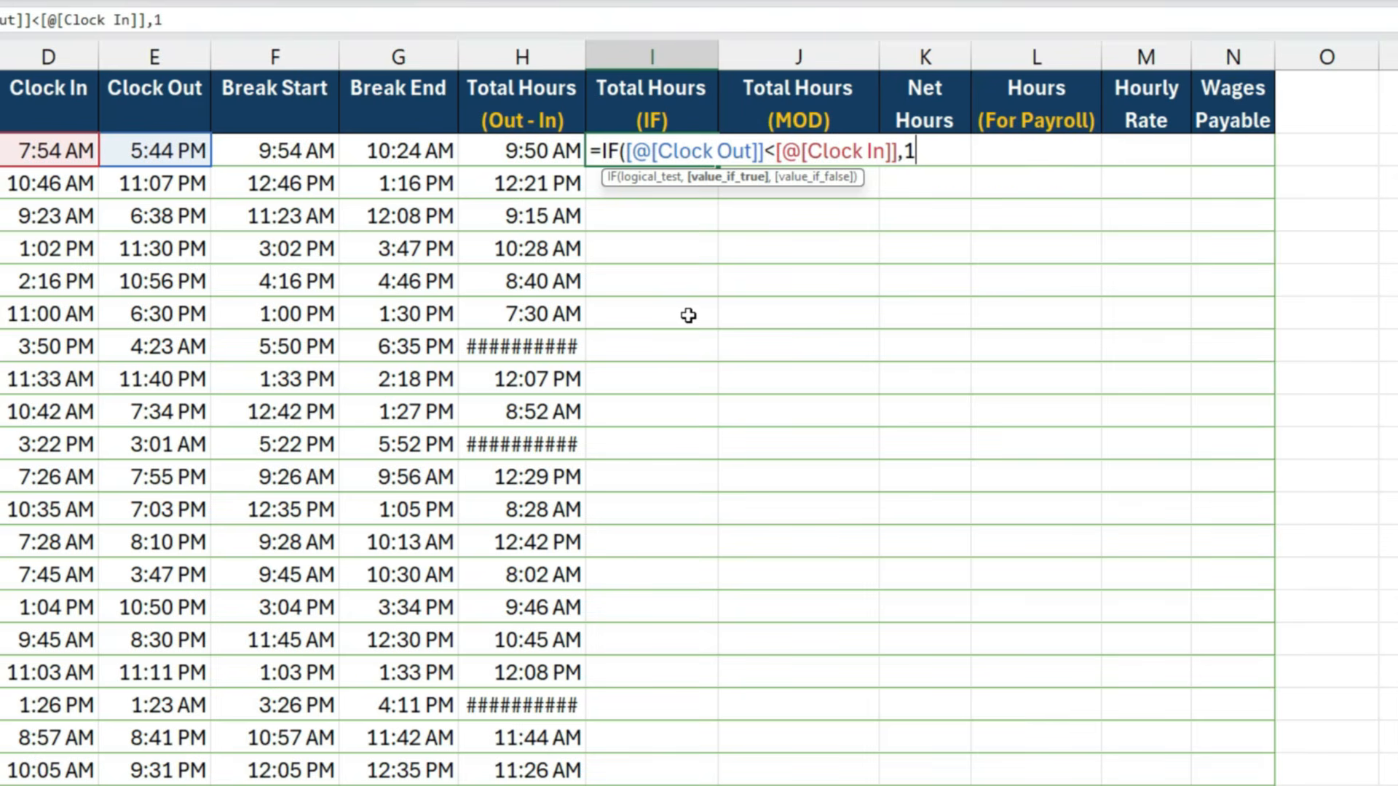
type("+")
key("Left")
key("Left")
key("Left")
key("Left")
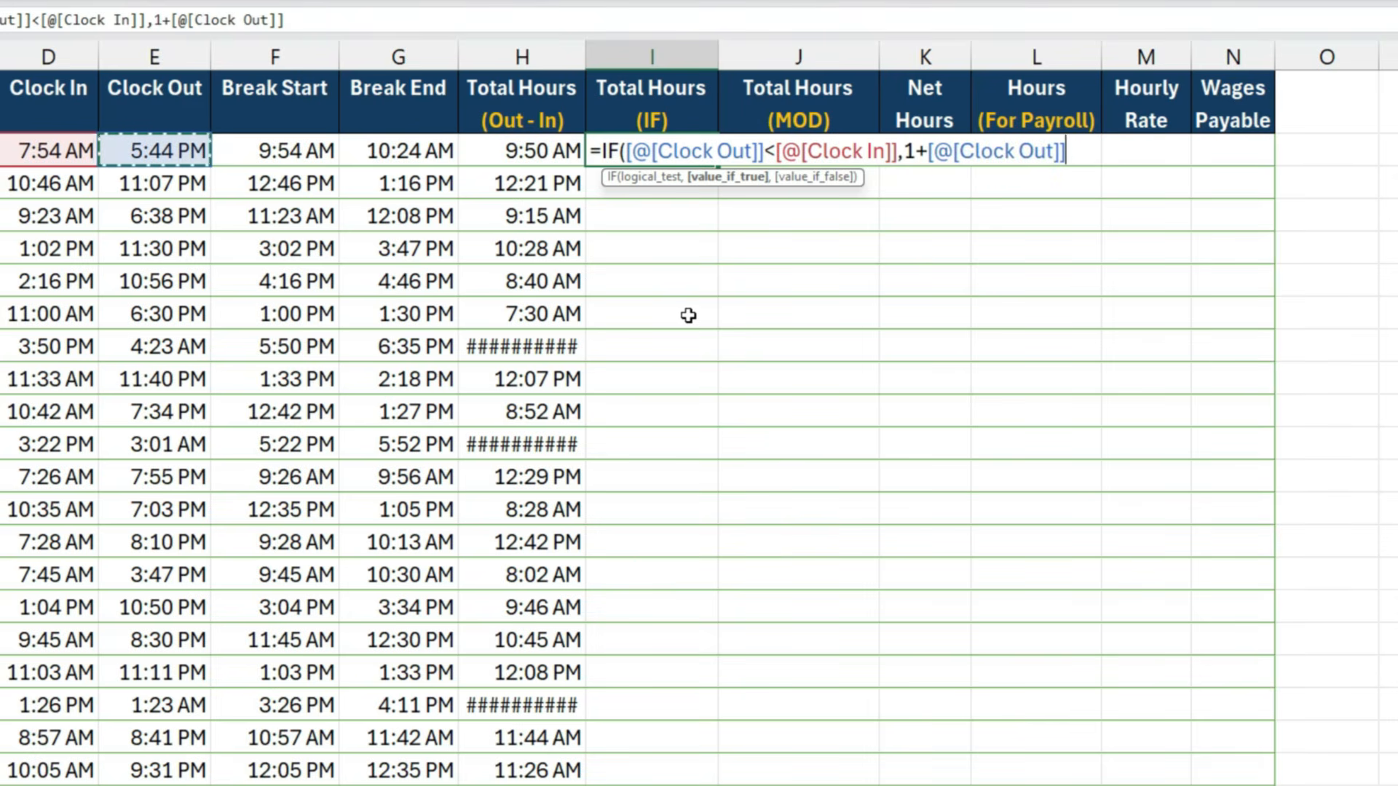
type("-")
key("Left")
key("Left")
key("Left")
key("Left")
key("Left")
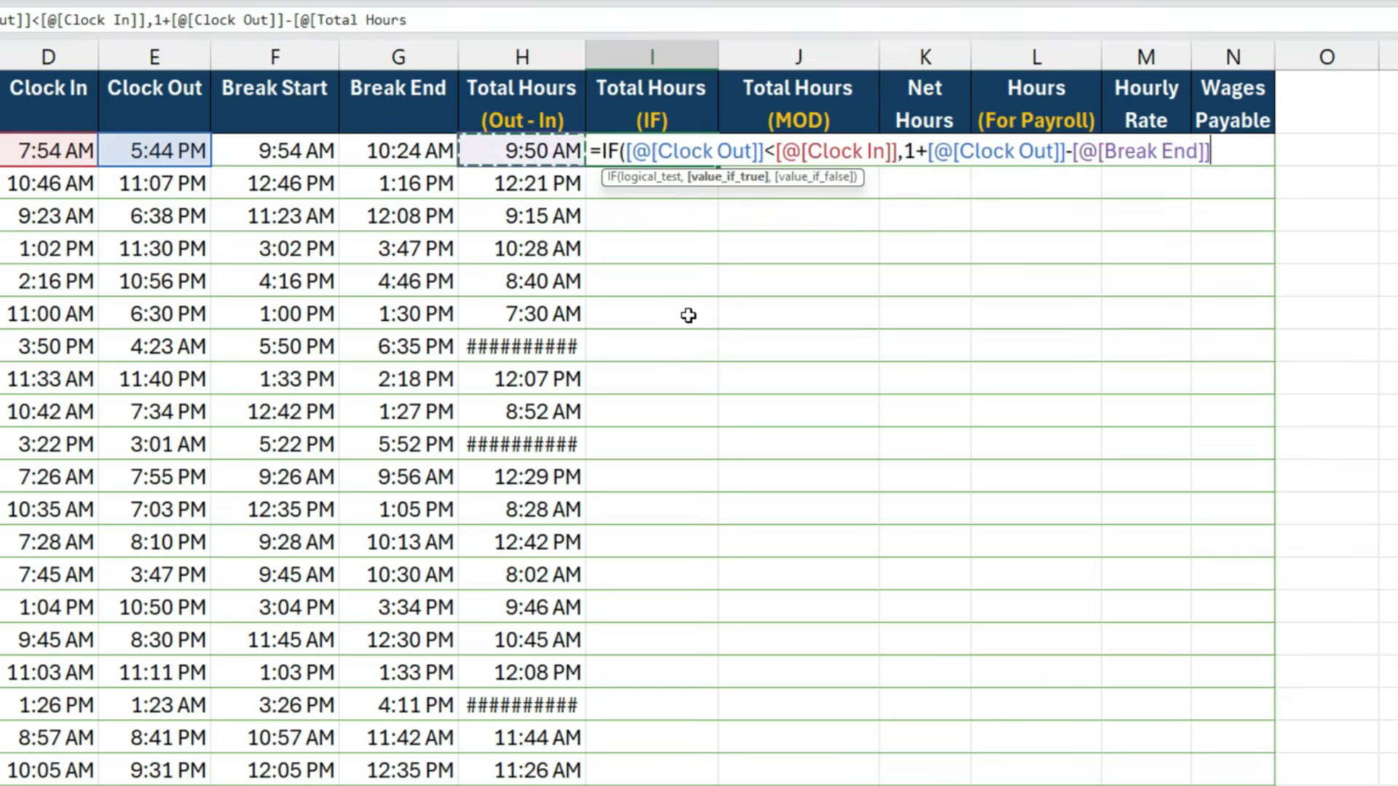
- Set the IF formula's value-if-false to Clock Out minus Clock In and fill the Total Hours (IF) column with it
type(",")
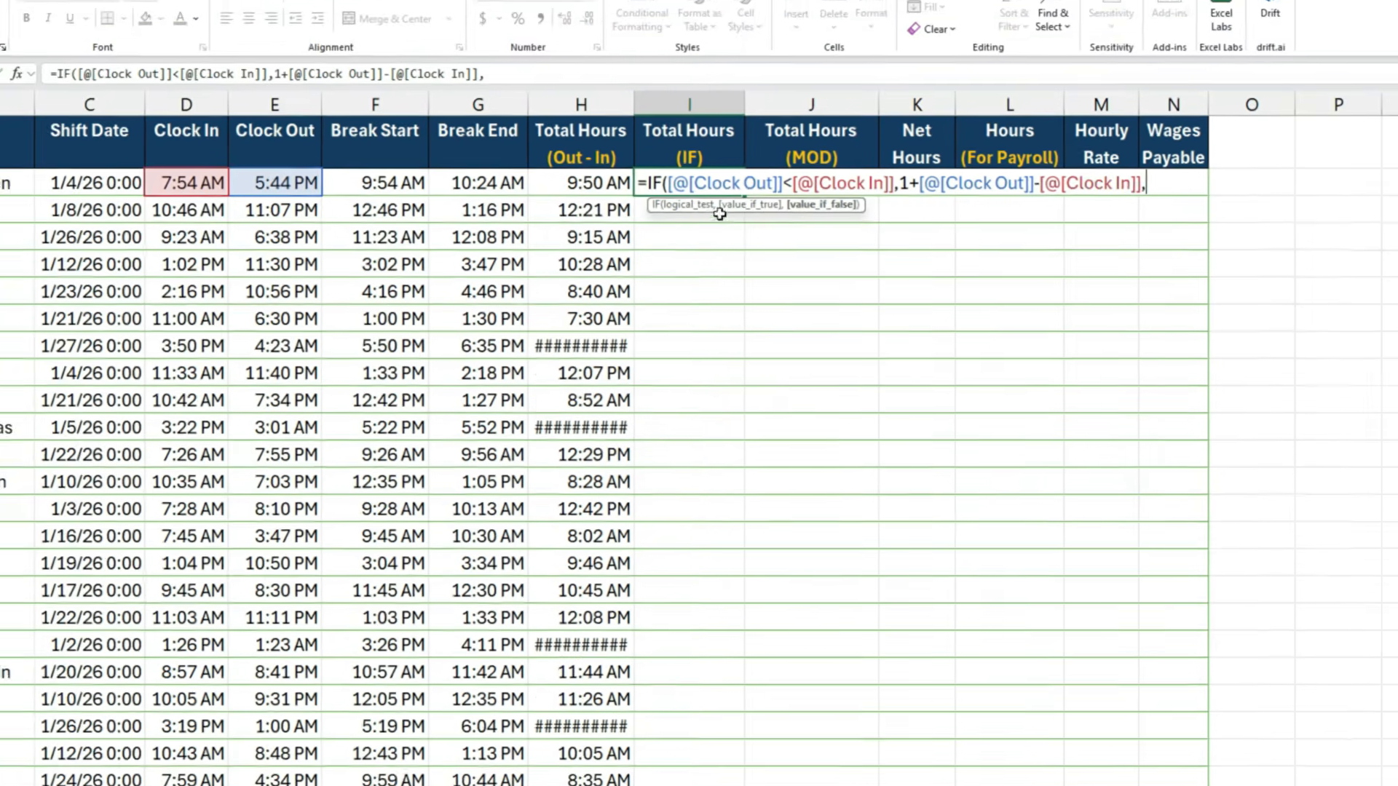
left_click(185, 155)
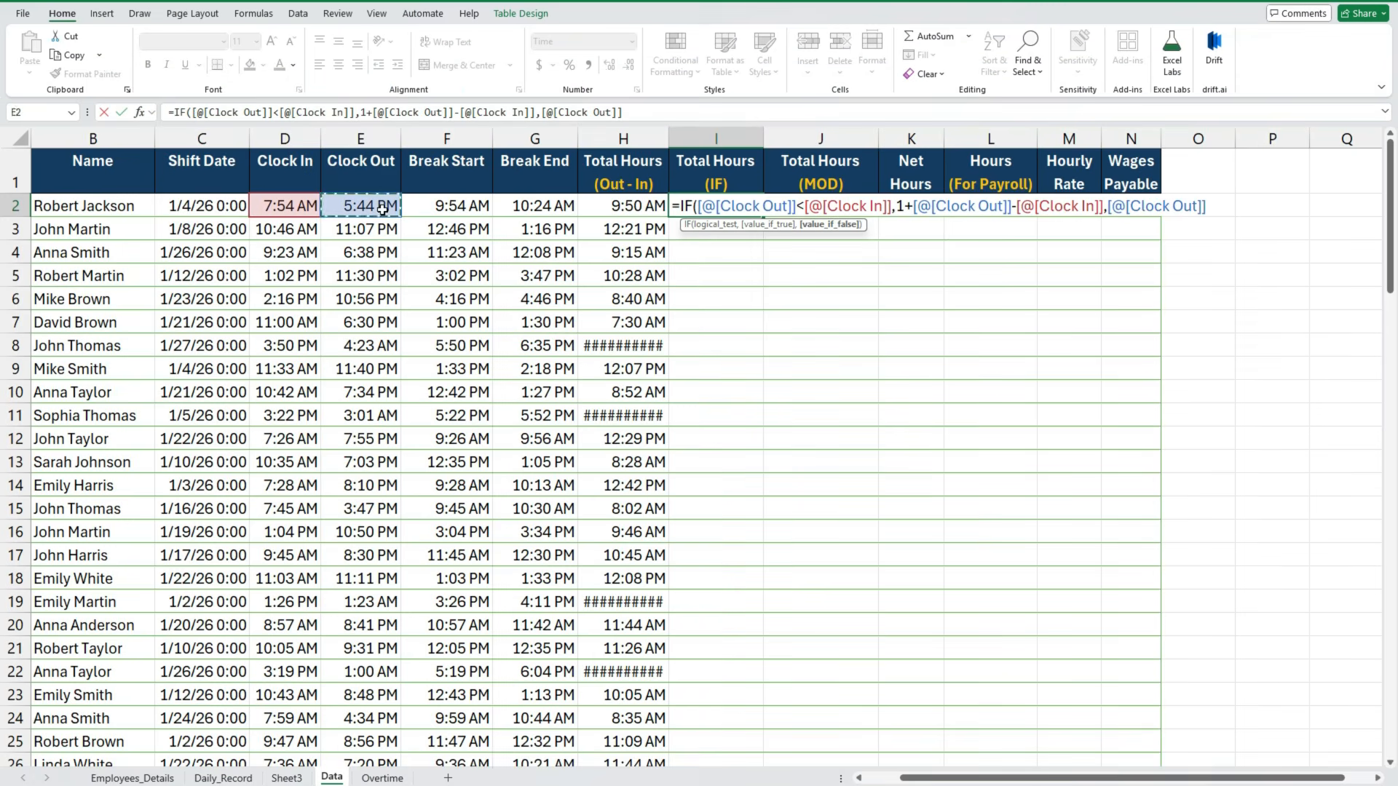
type("-")
left_click(294, 204)
type(")")
key("Return")
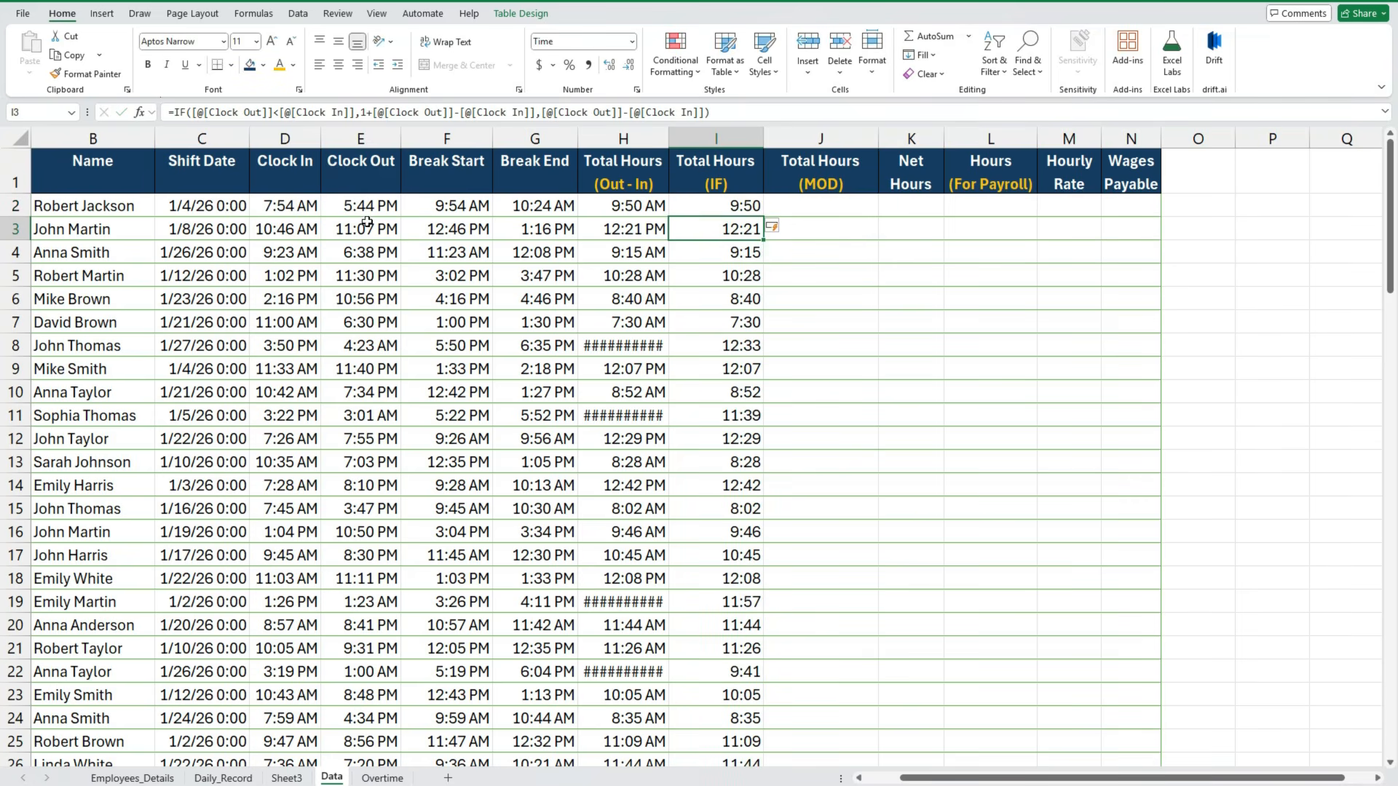
- Check the Total Hours (IF) results for the overnight shifts in rows 8 and 11 and for the first row
left_click(728, 345)
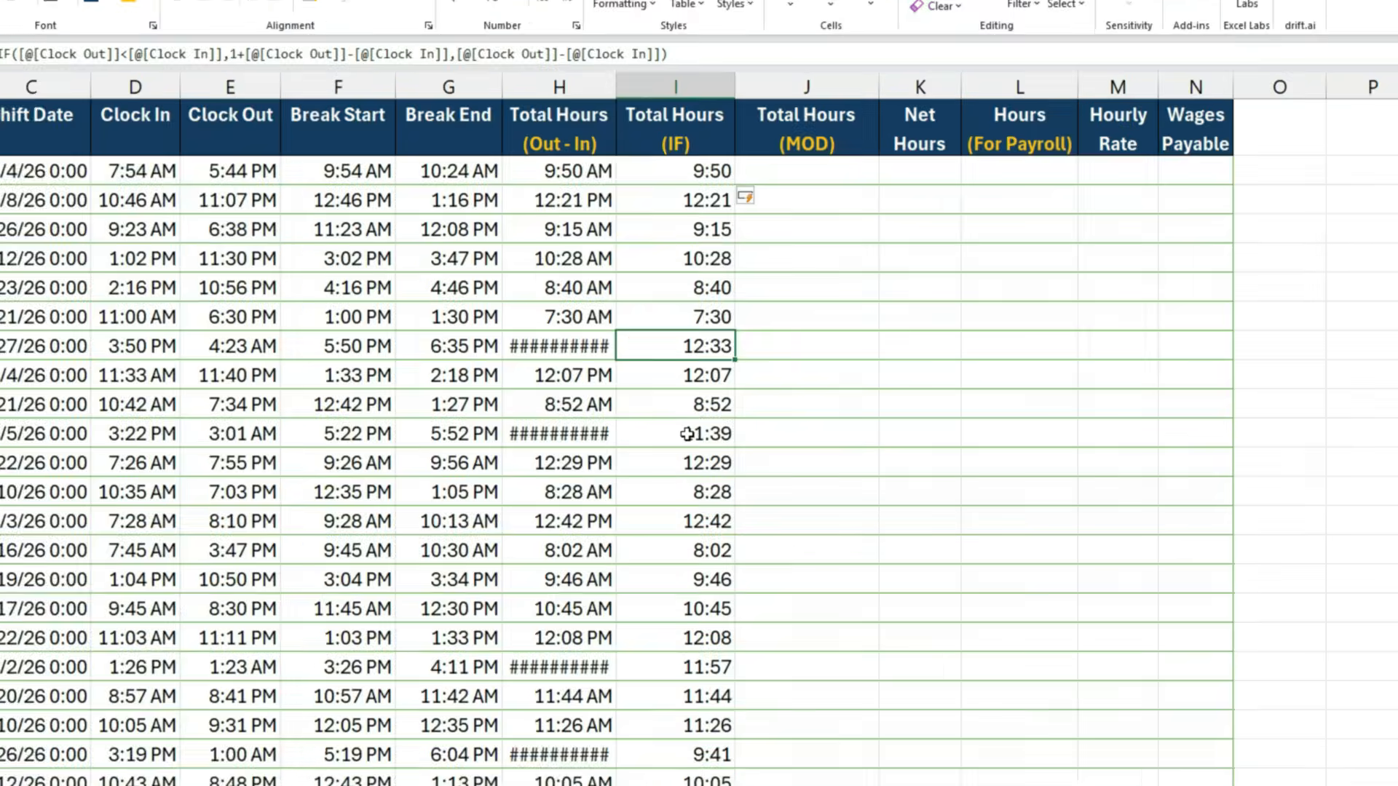
left_click(689, 416)
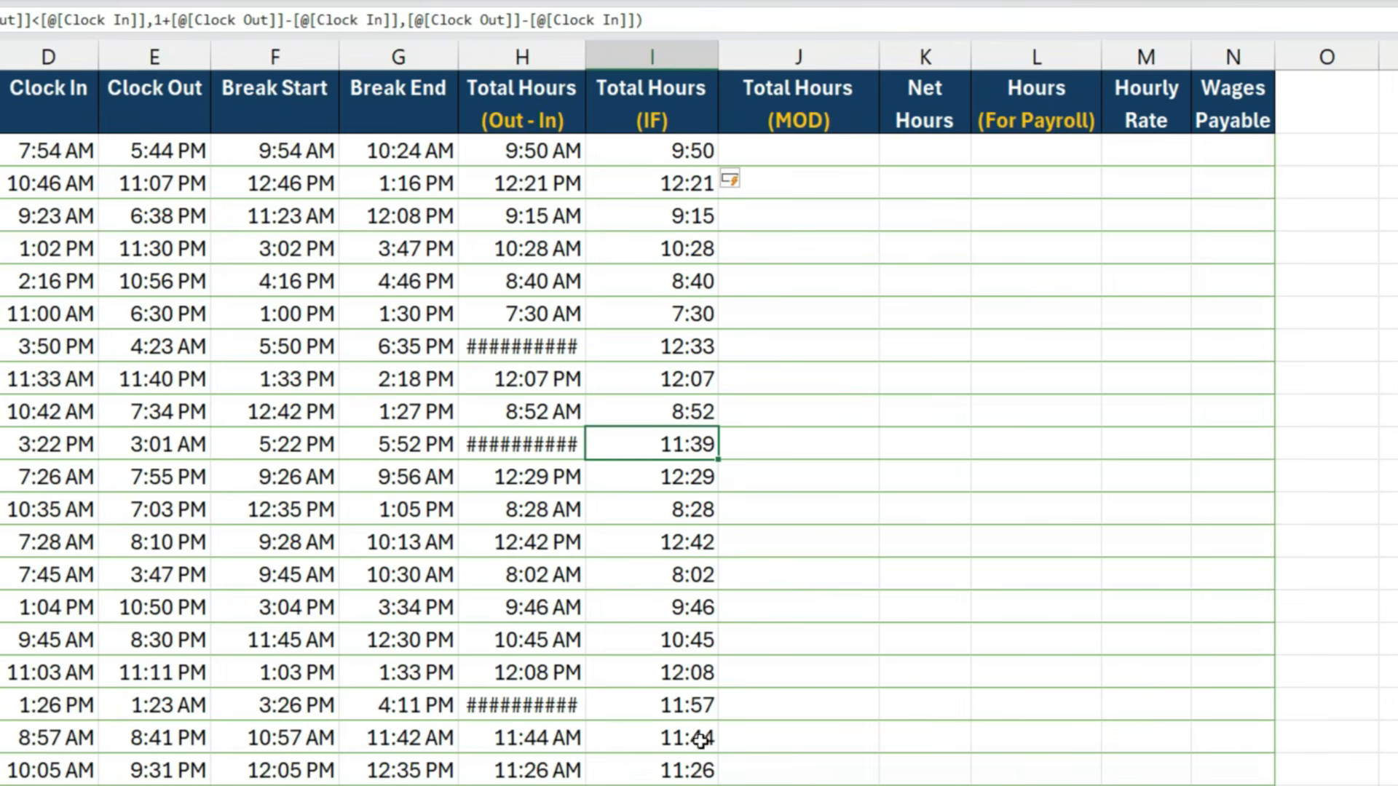
left_click(664, 158)
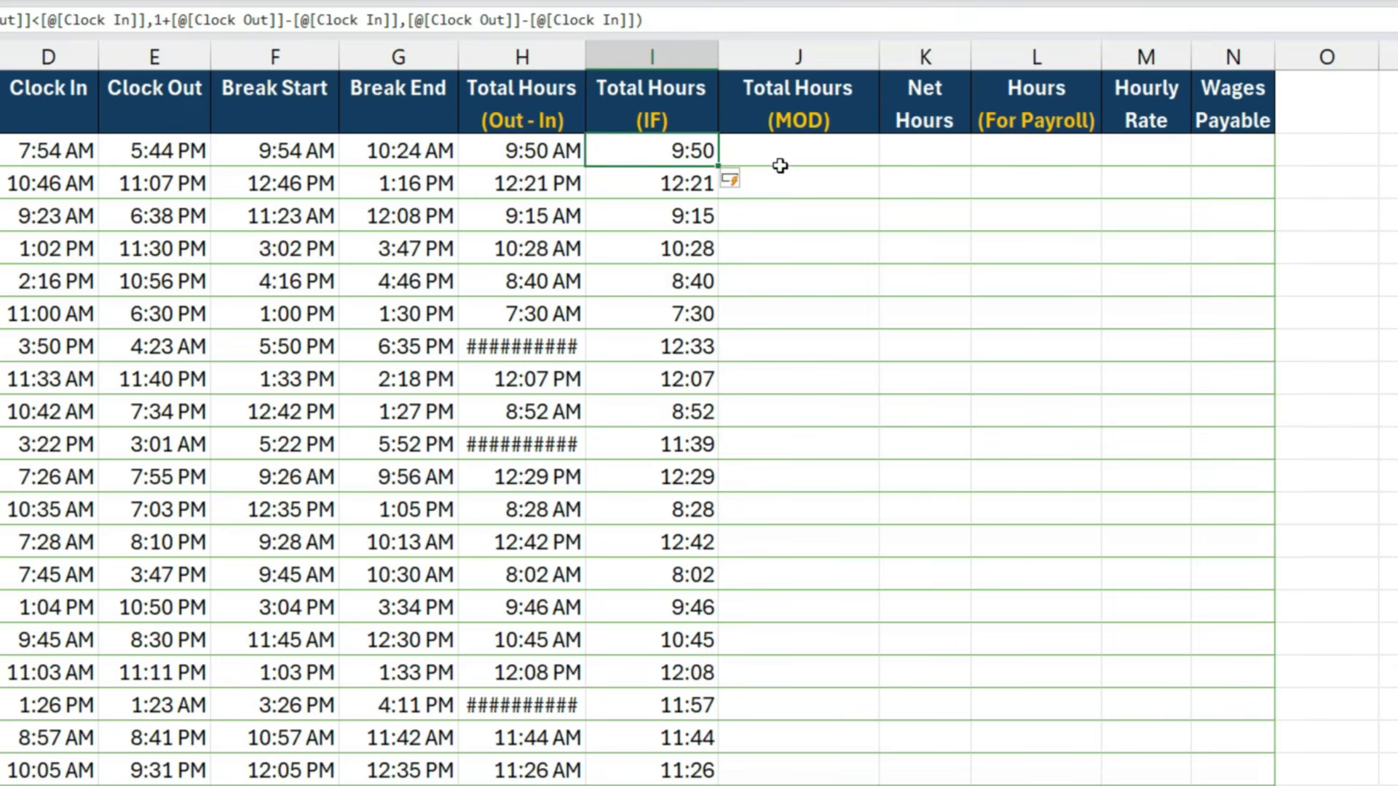
- Fill the Total Hours (MOD) column with a MOD formula of Clock Out minus Clock In, using divisor 1
left_click(792, 157)
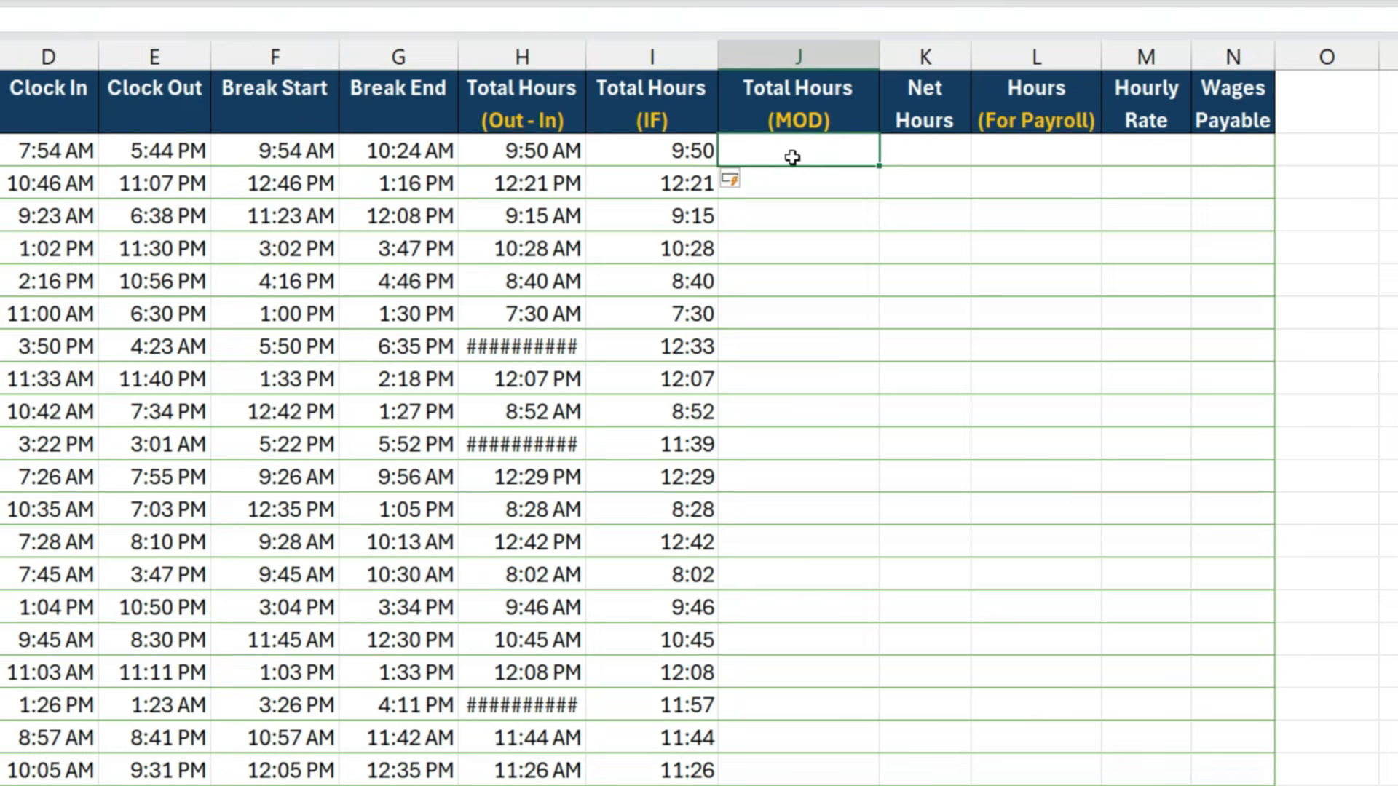
type("=mod")
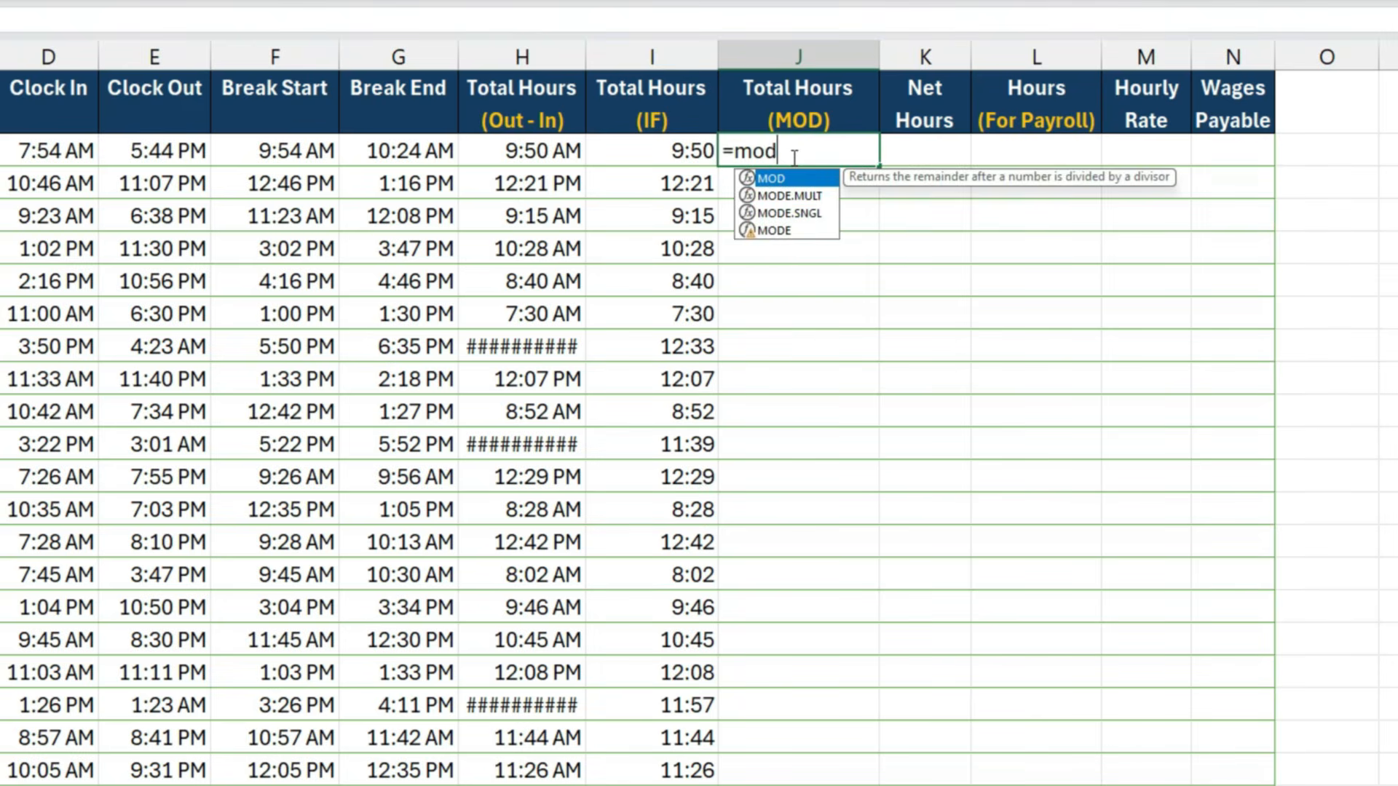
key("Tab")
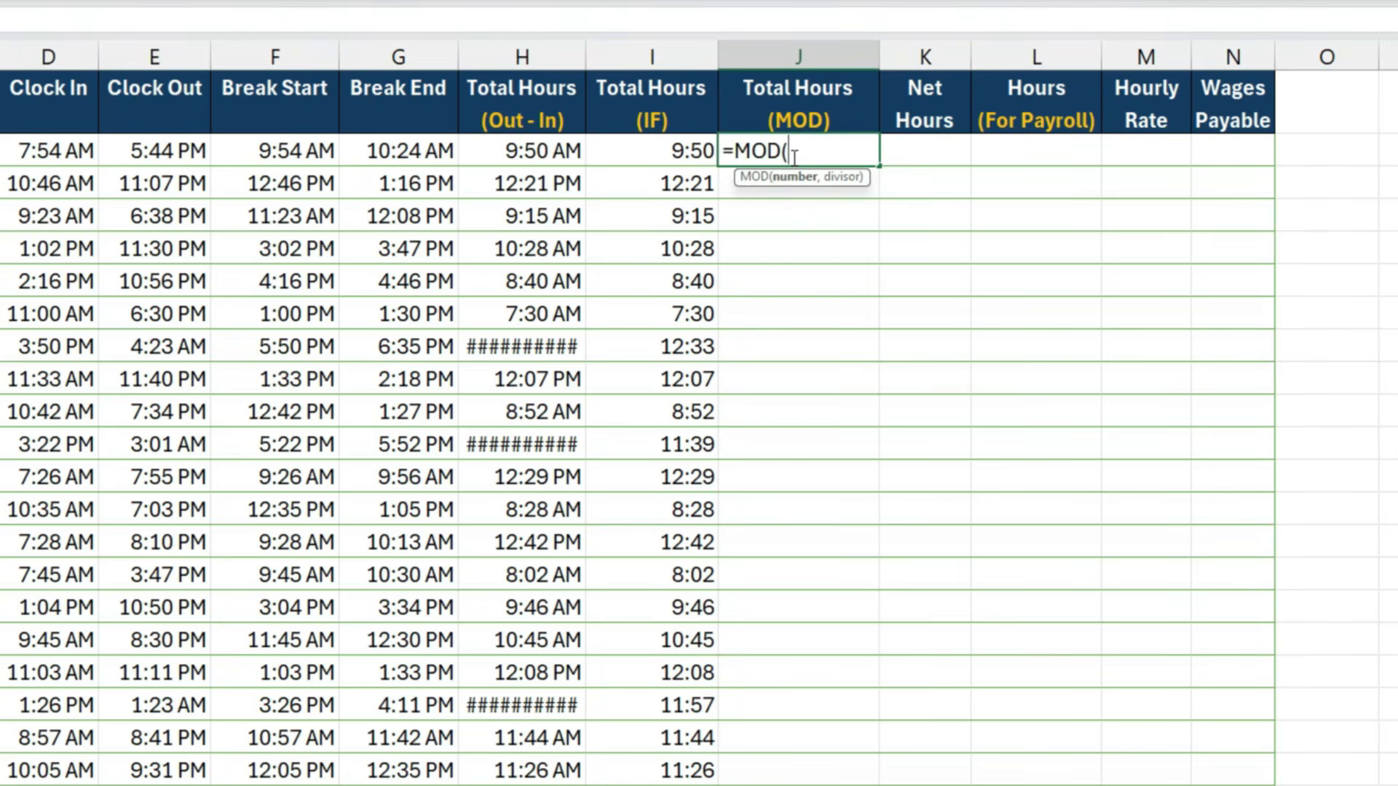
left_click(188, 152)
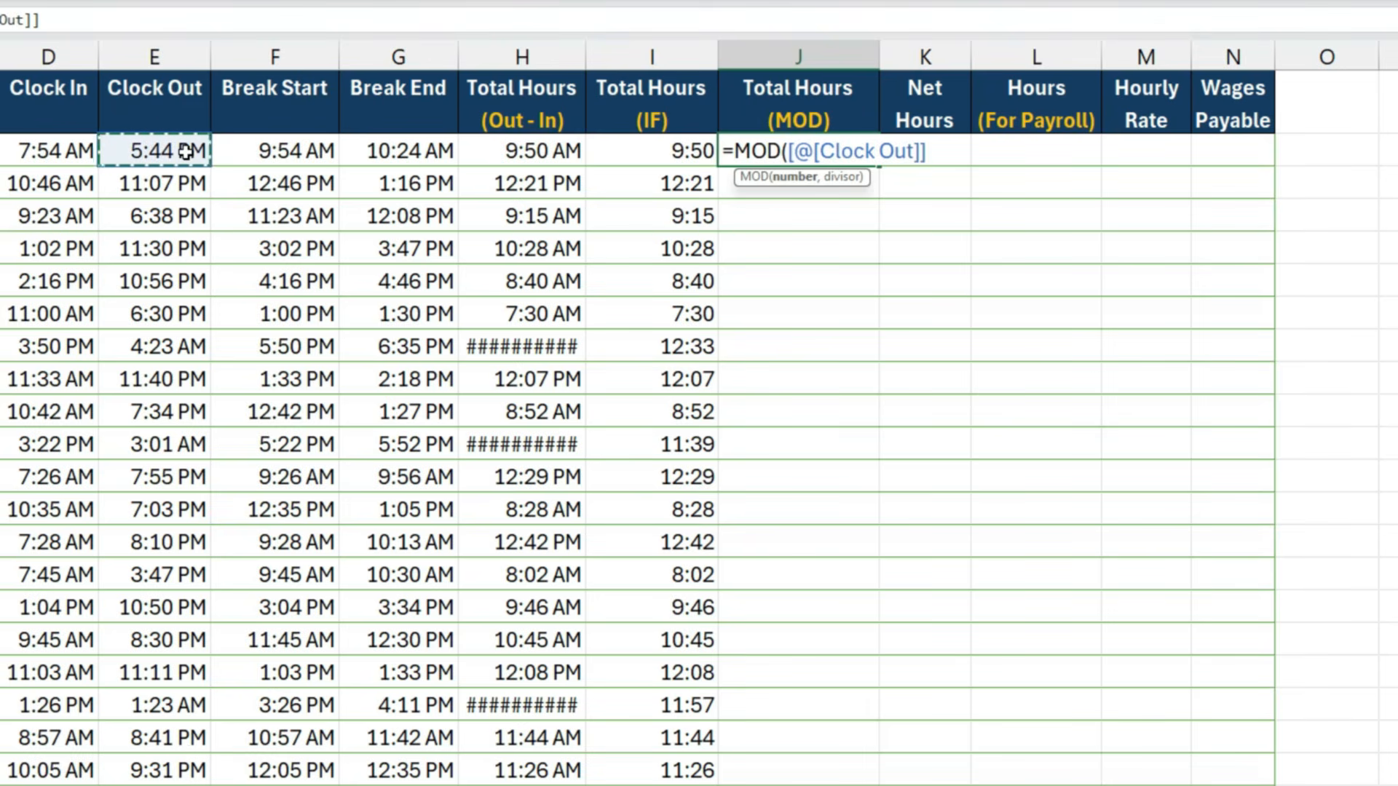
type("-")
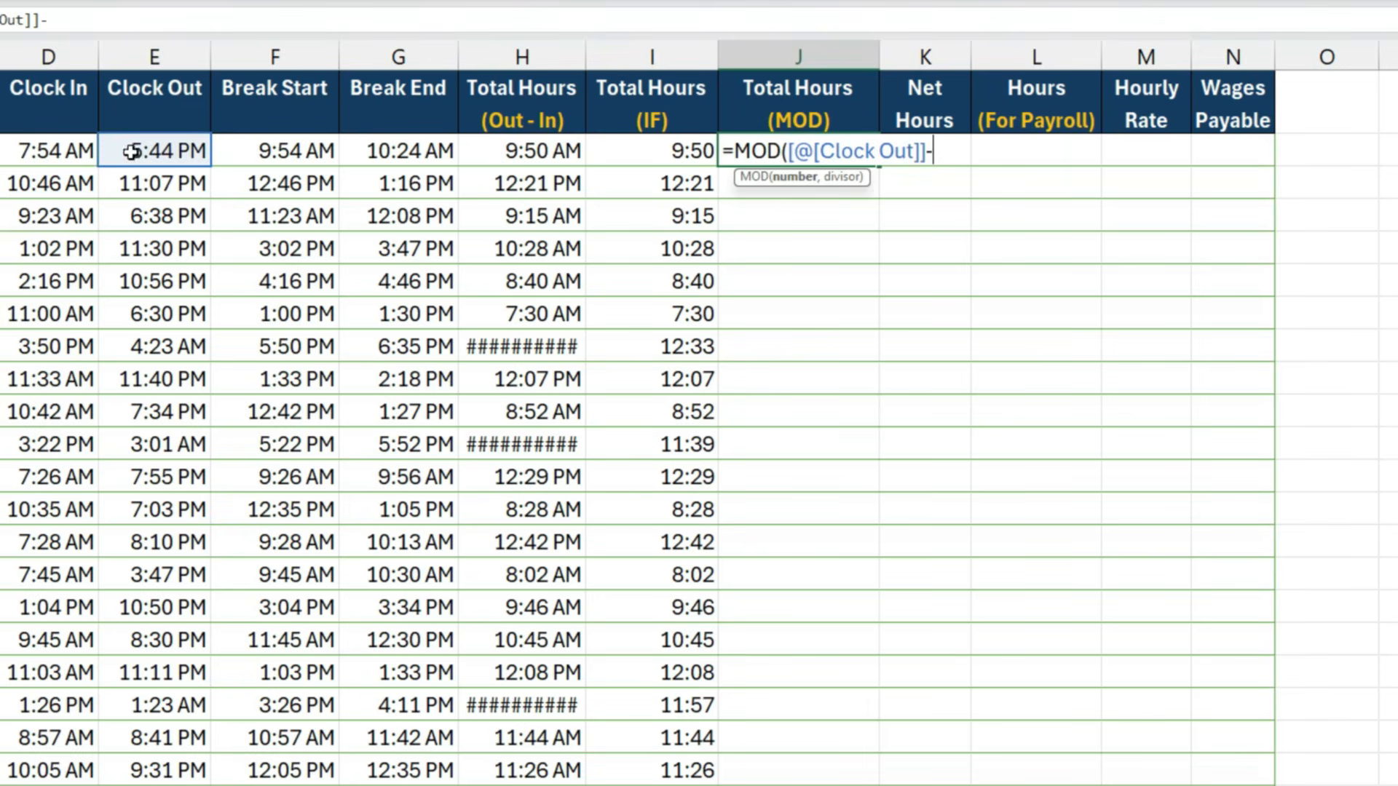
left_click(70, 150)
type(",")
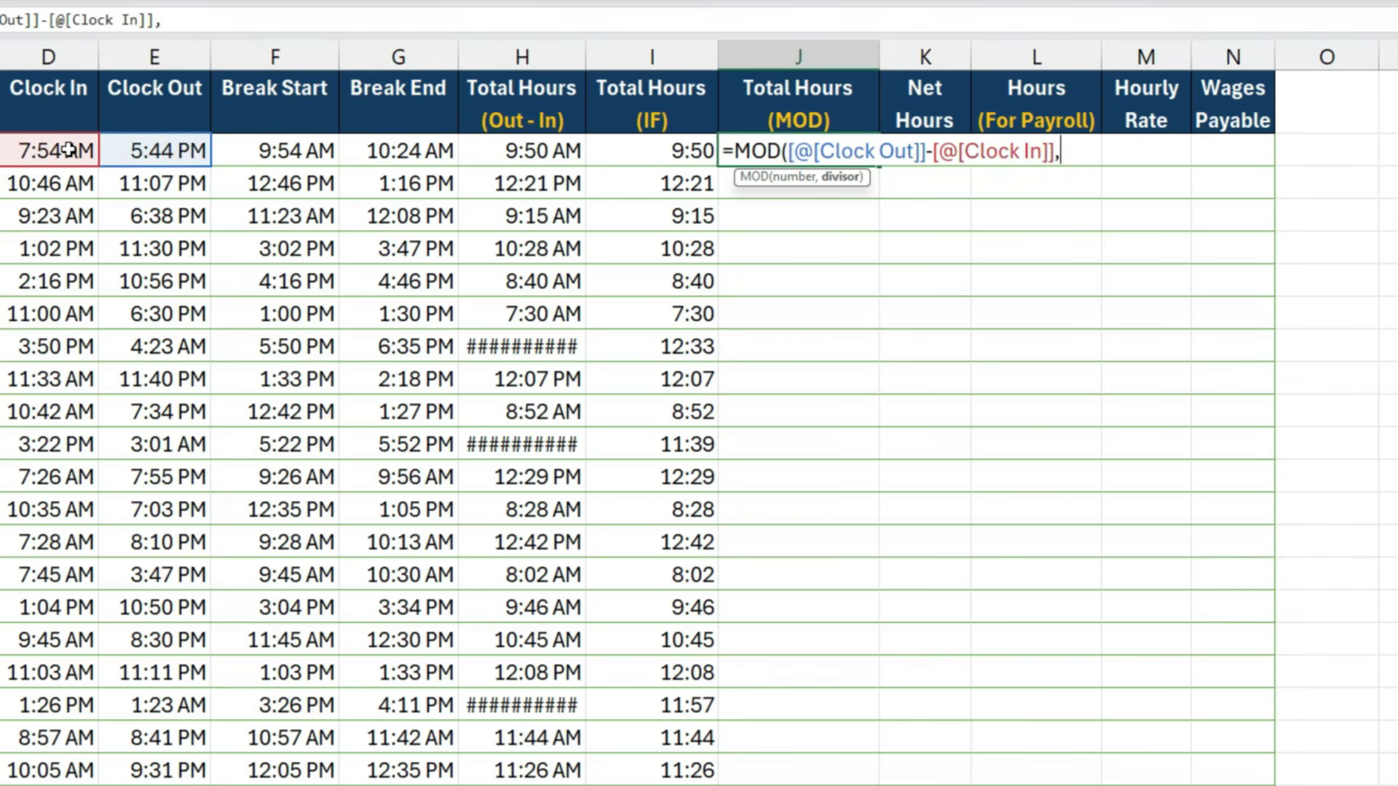
type("1)")
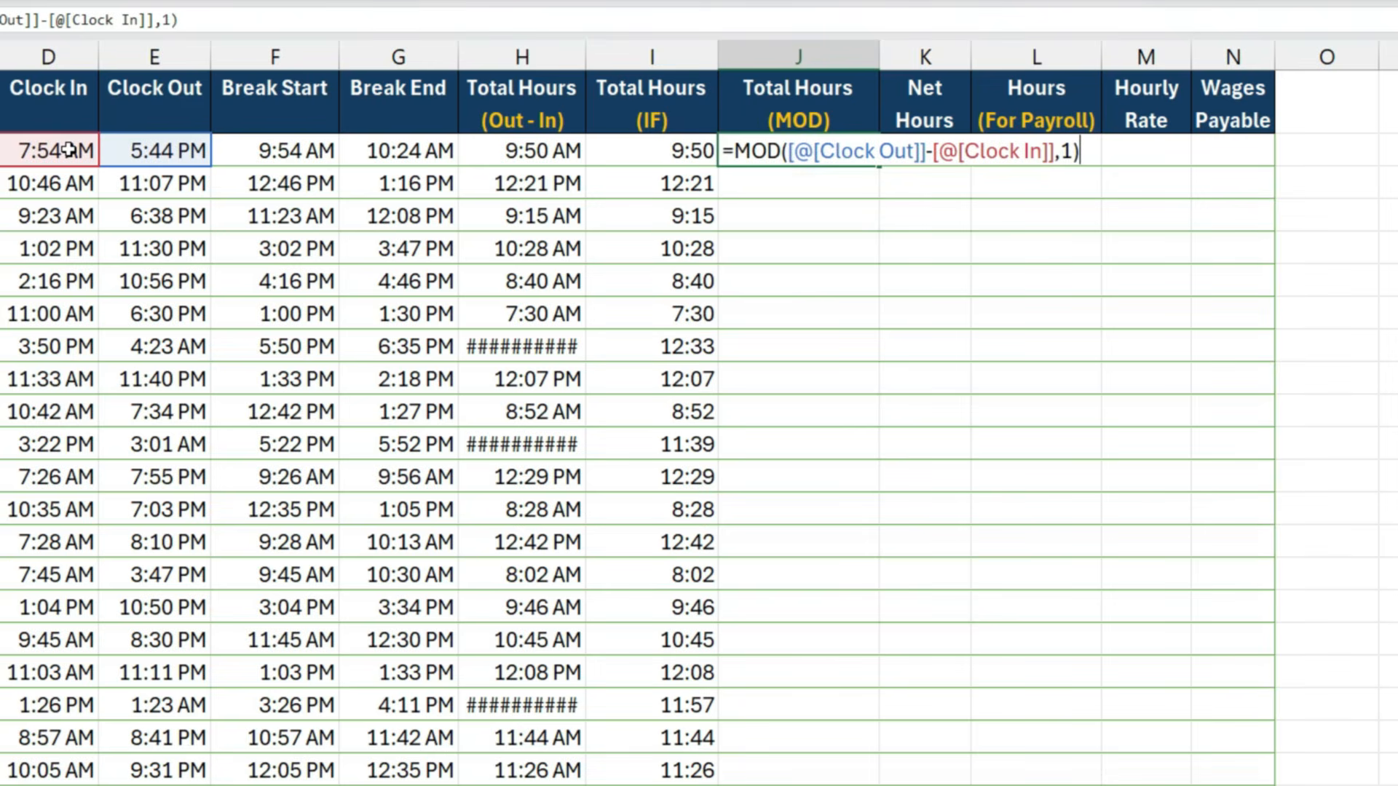
key("Return")
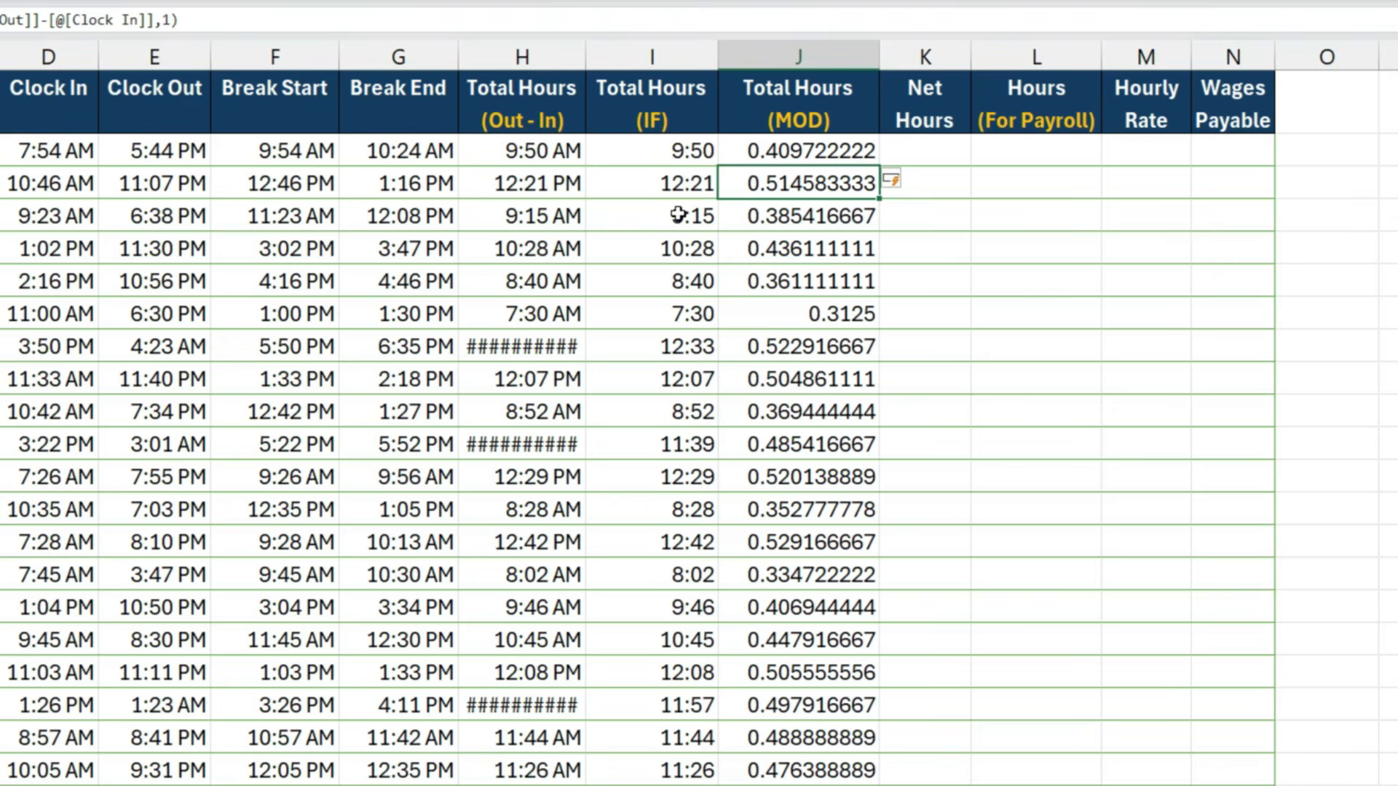
- Apply the Time format 13:30 to all the Total Hours (MOD) values
left_click(779, 154)
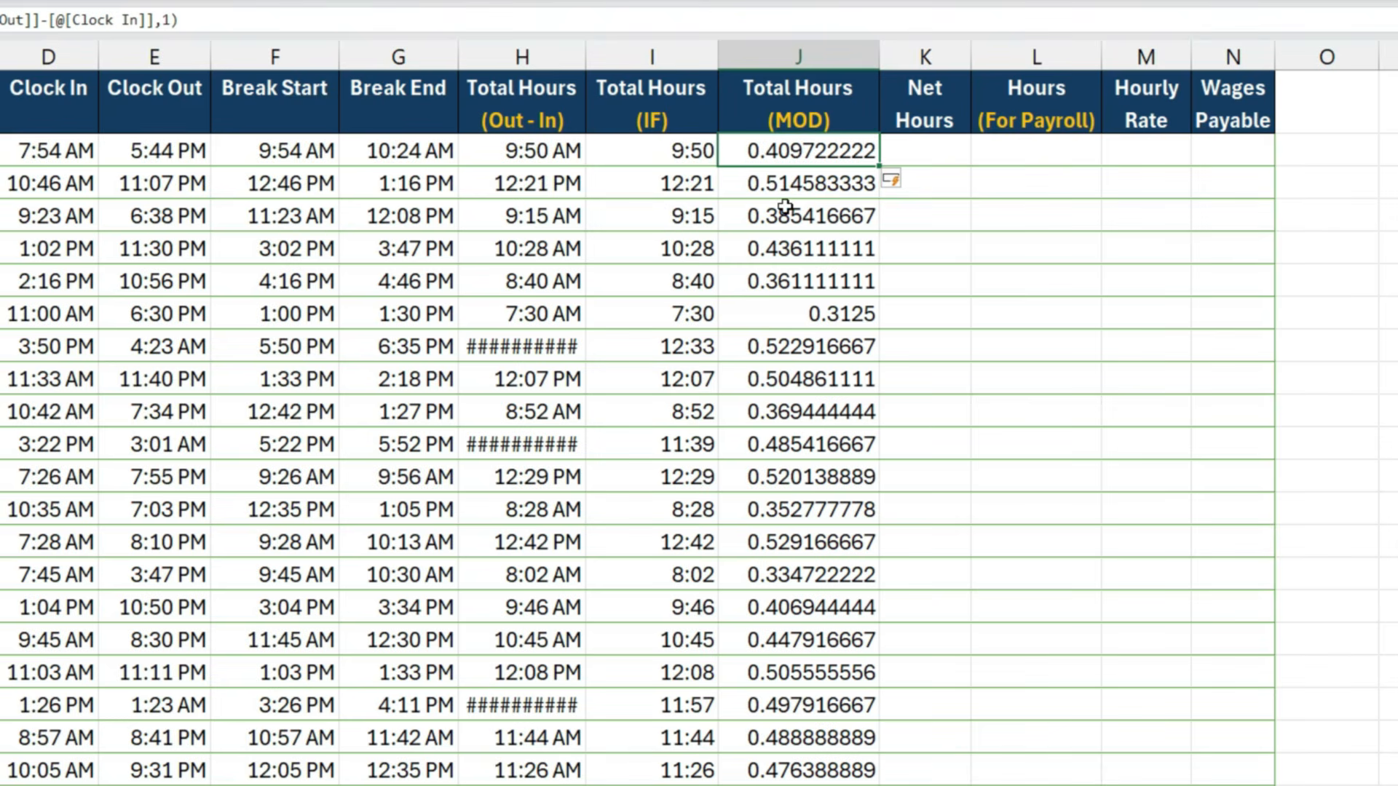
key("ctrl+shift+Down")
key("ctrl+BackSpace")
key("ctrl+1")
key("Tab")
key("t")
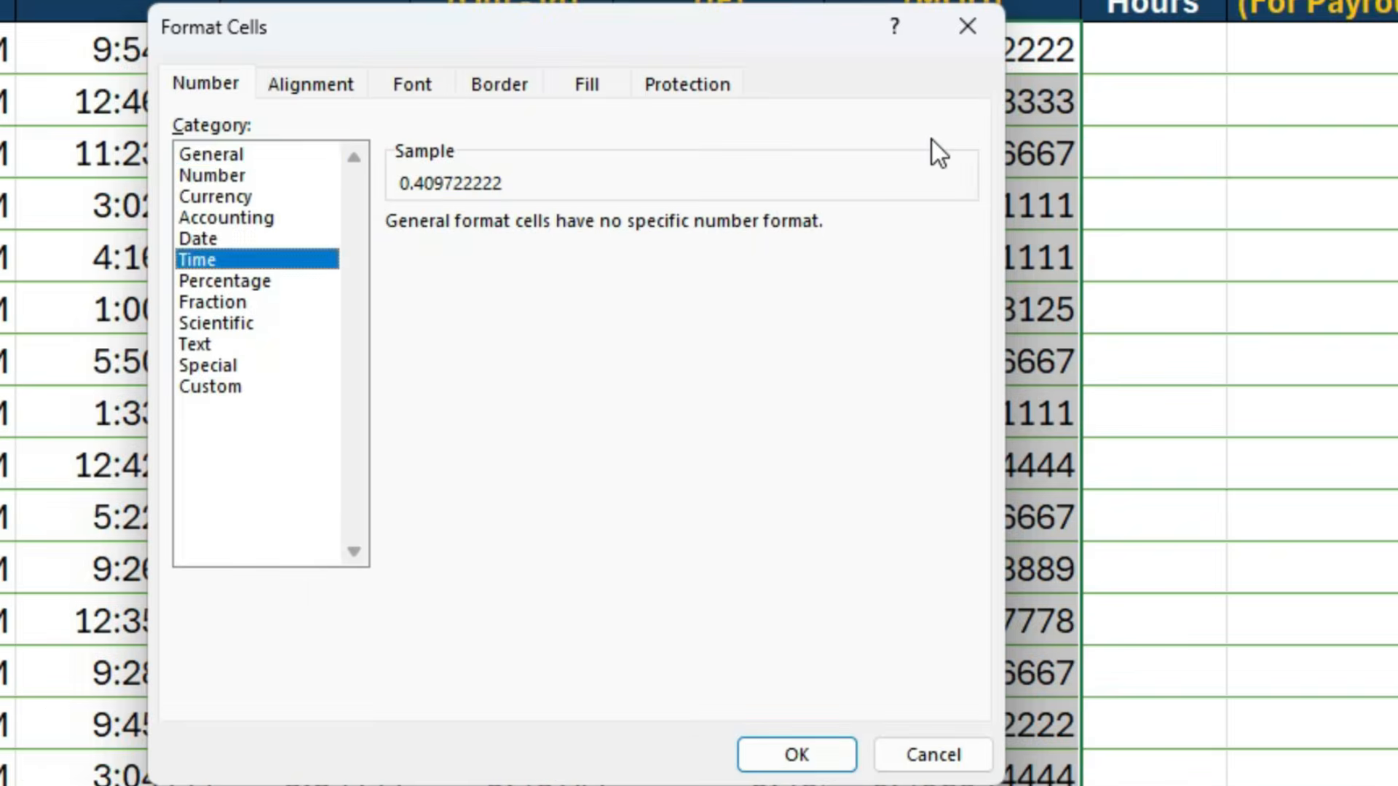
key("Tab")
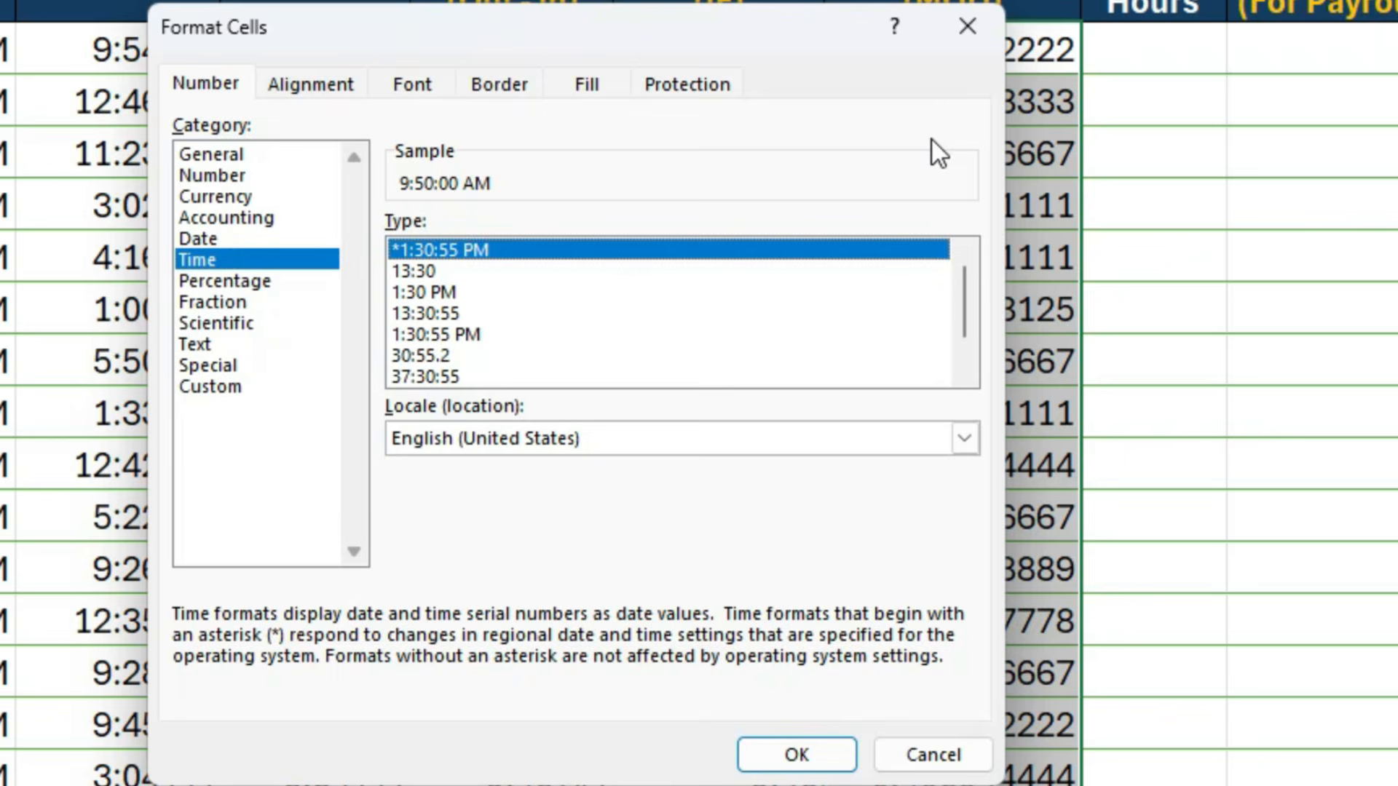
key("Down")
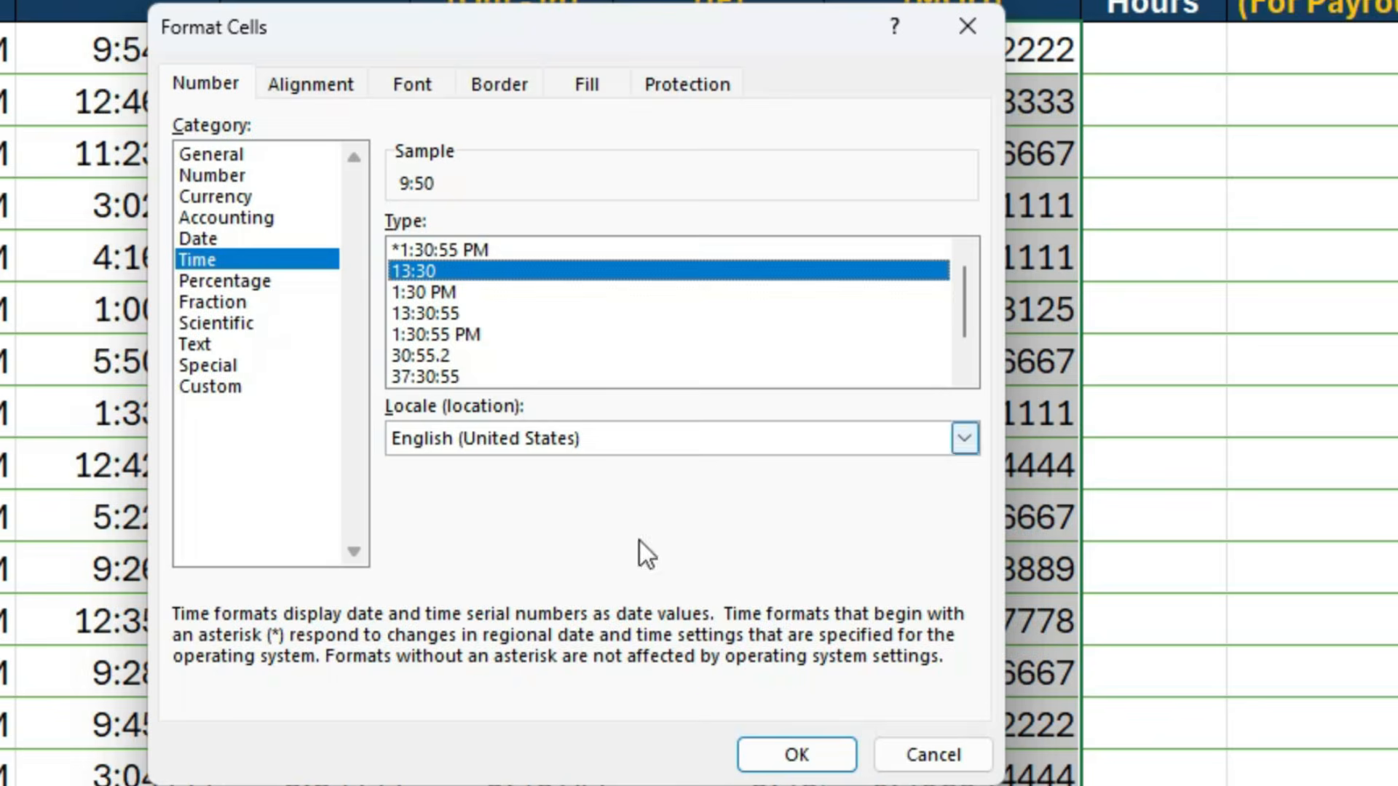
left_click(797, 754)
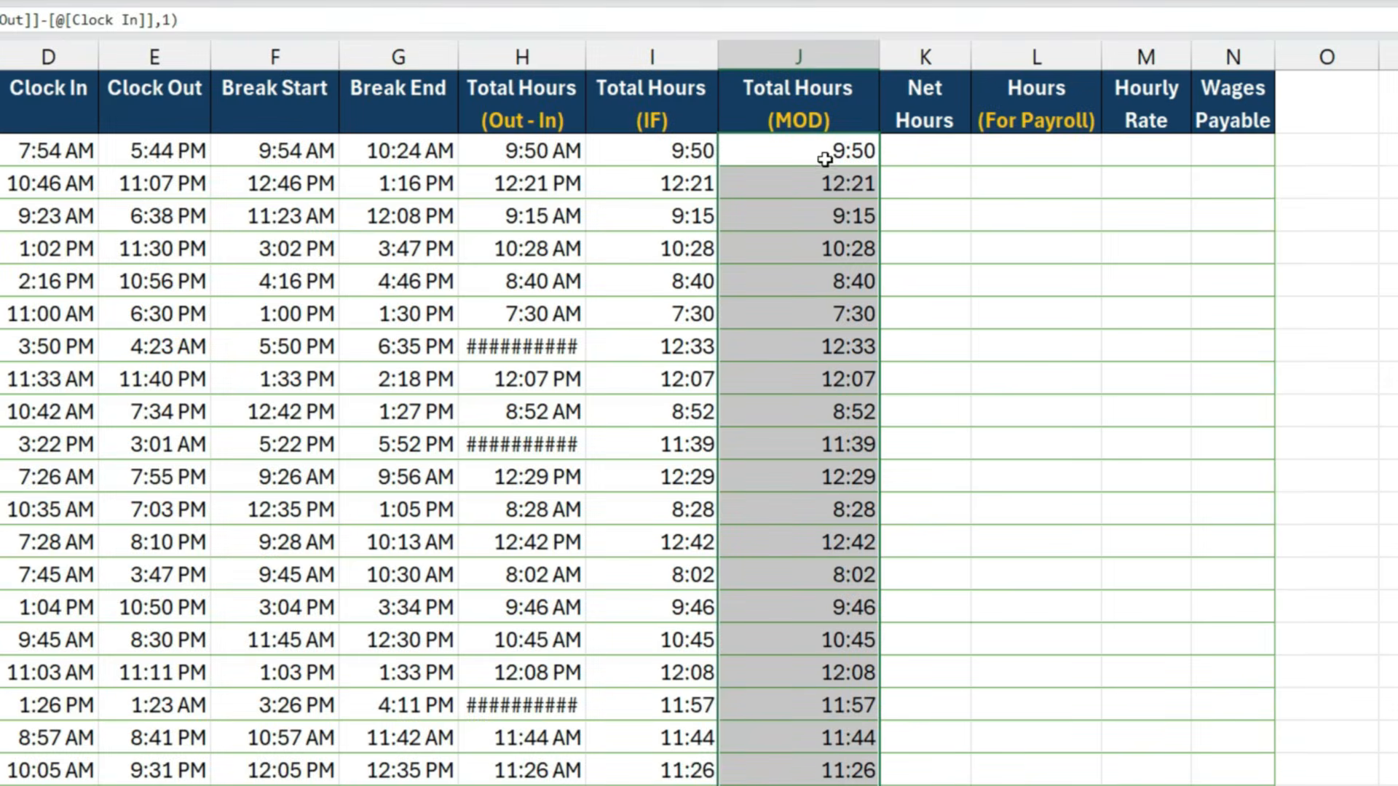
- Compare the Total Hours (IF) and Total Hours (MOD) results across the first few rows
left_click_drag(688, 154, 774, 155)
left_click_drag(695, 182, 786, 219)
left_click(701, 217)
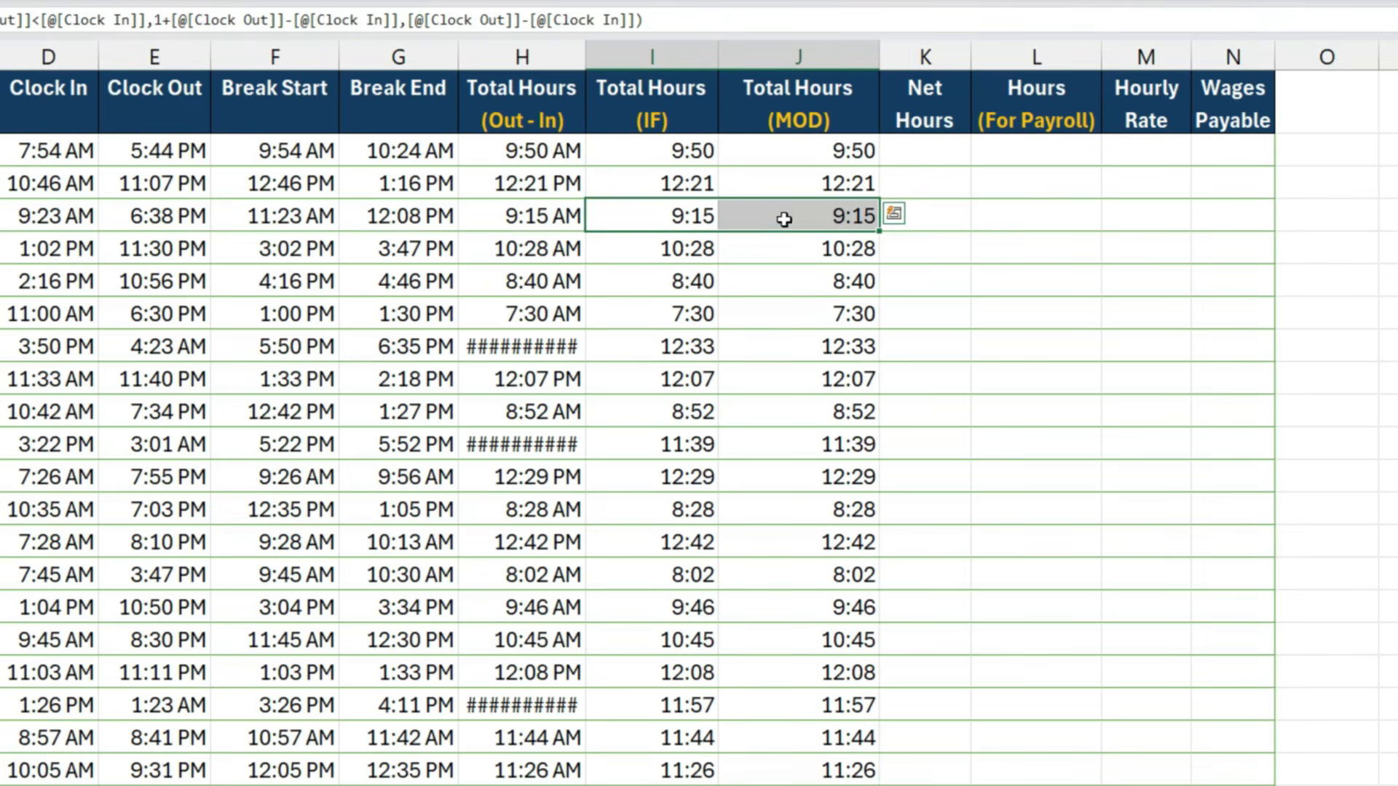
left_click_drag(696, 250, 740, 258)
- Inspect the Clock Out minus Clock In argument of the MOD formula in J2 and the overnight Out - In result in H8
mouse_move(810, 155)
left_mouse_down()
mouse_move(806, 286)
mouse_move(812, 150)
left_mouse_up()
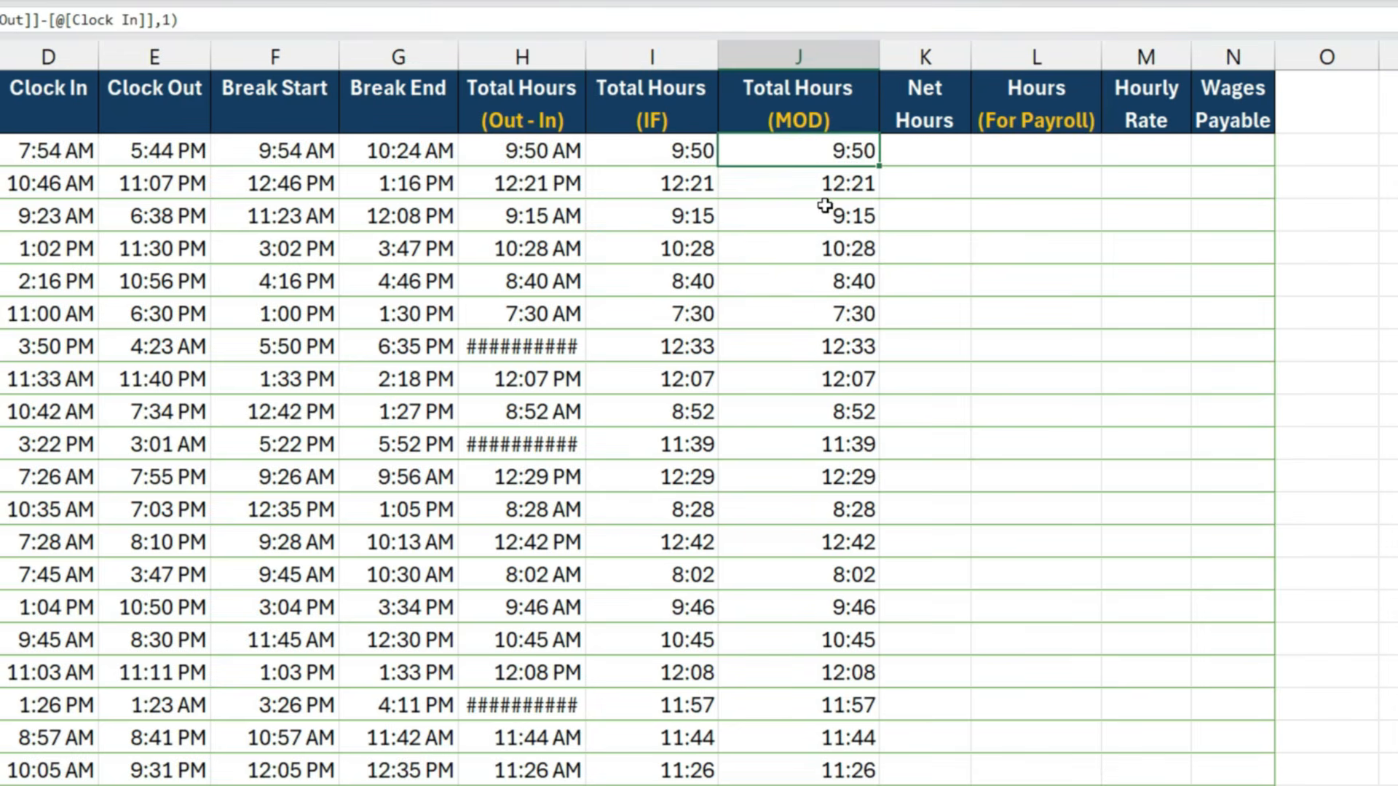
double_click(801, 151)
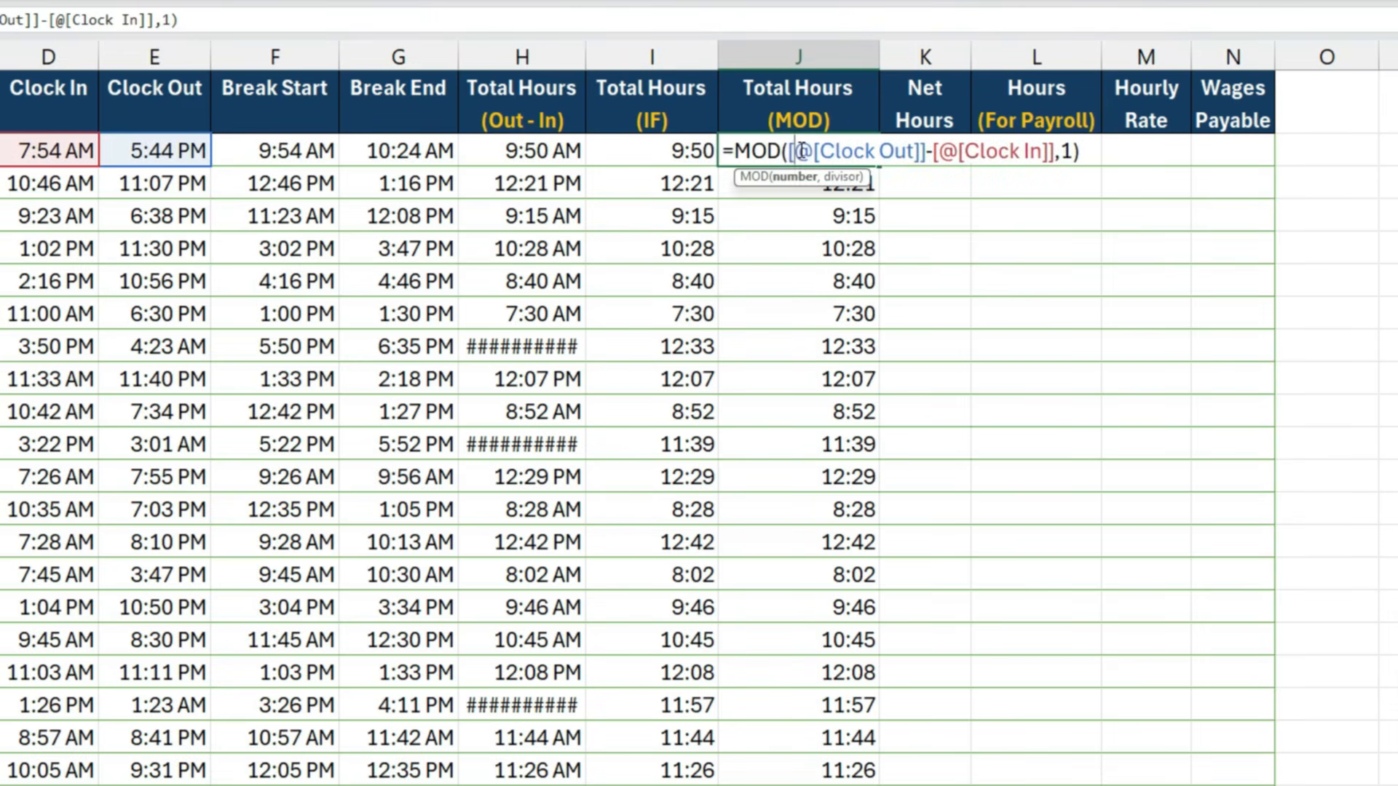
double_click(802, 151)
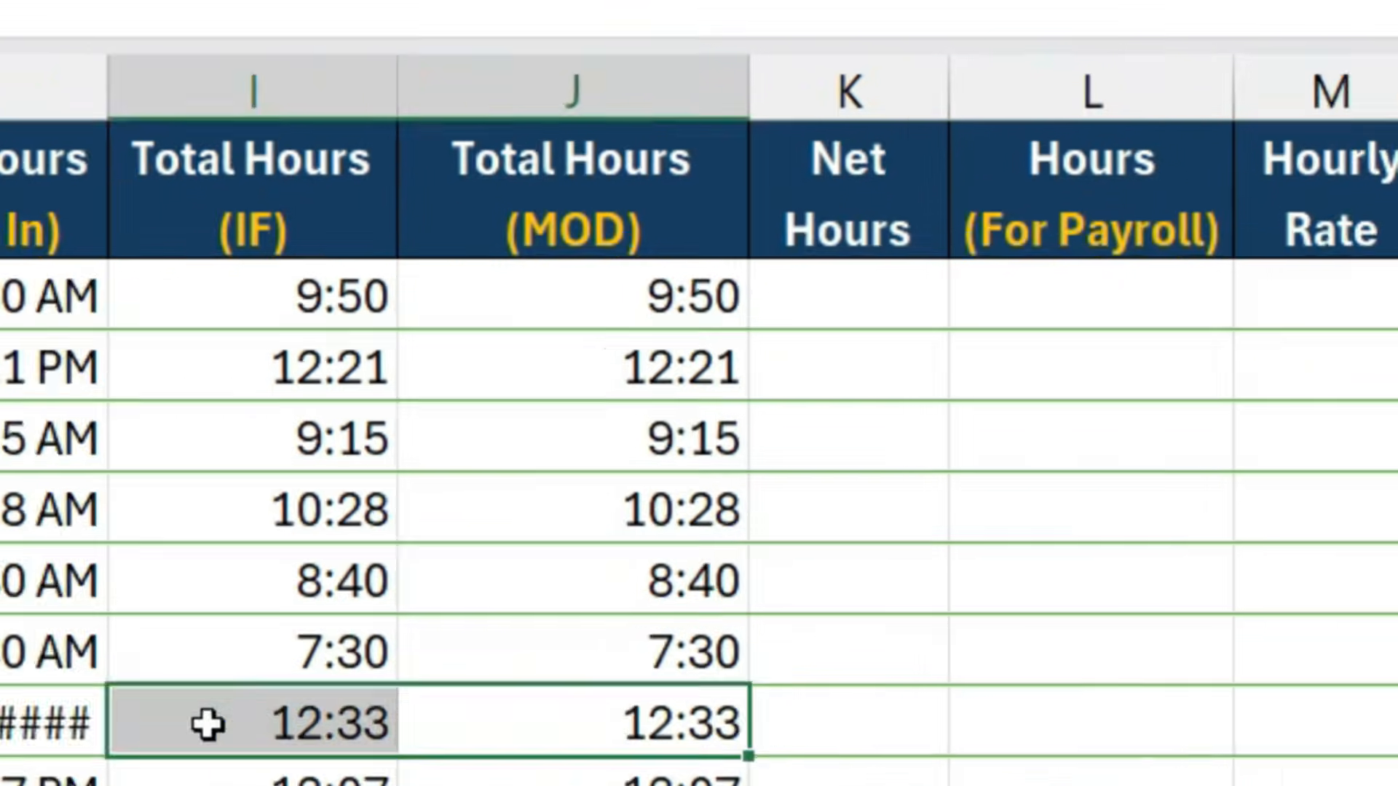
left_click(490, 400)
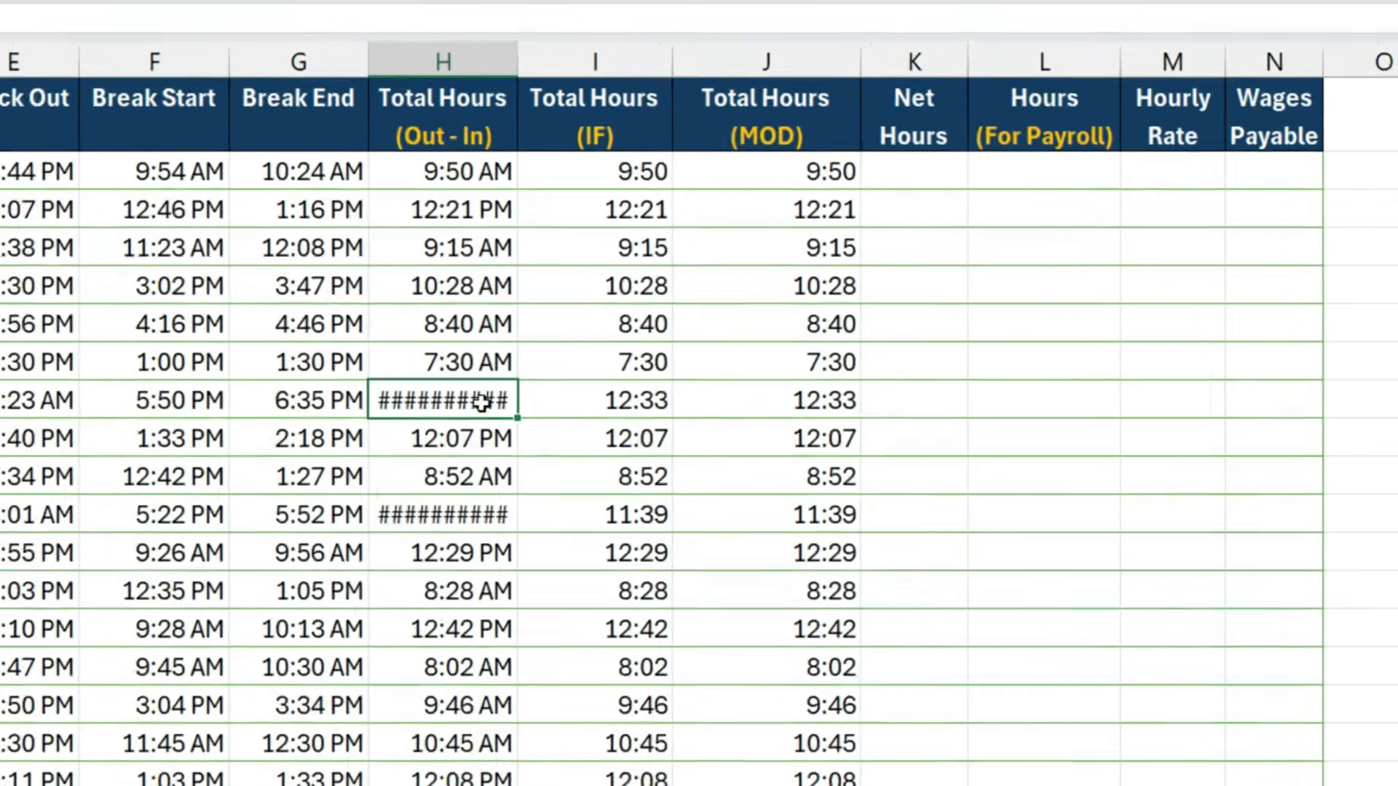
- Inspect the Clock Out minus Clock In argument of the MOD formula in J8, the first overnight shift
double_click(799, 351)
left_click(796, 372)
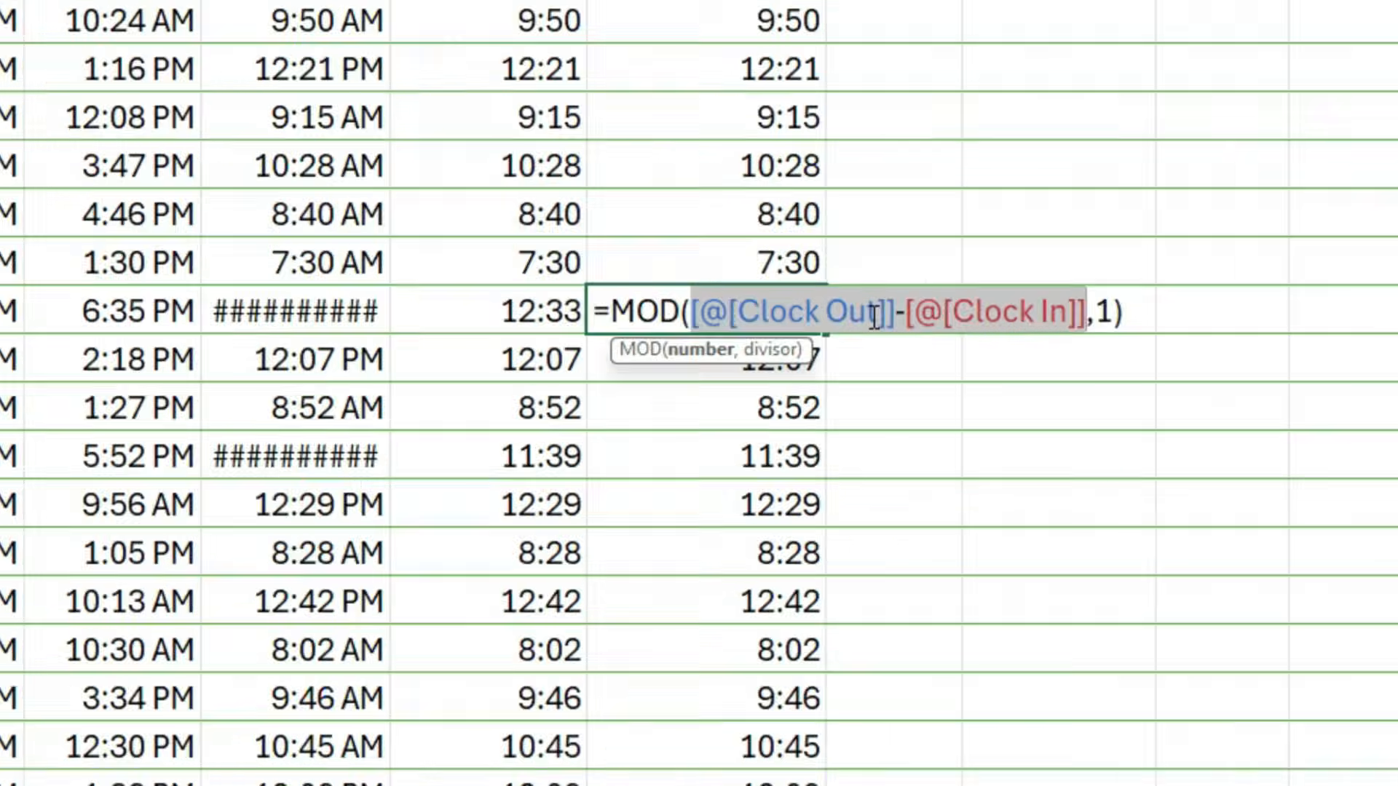
key("Return")
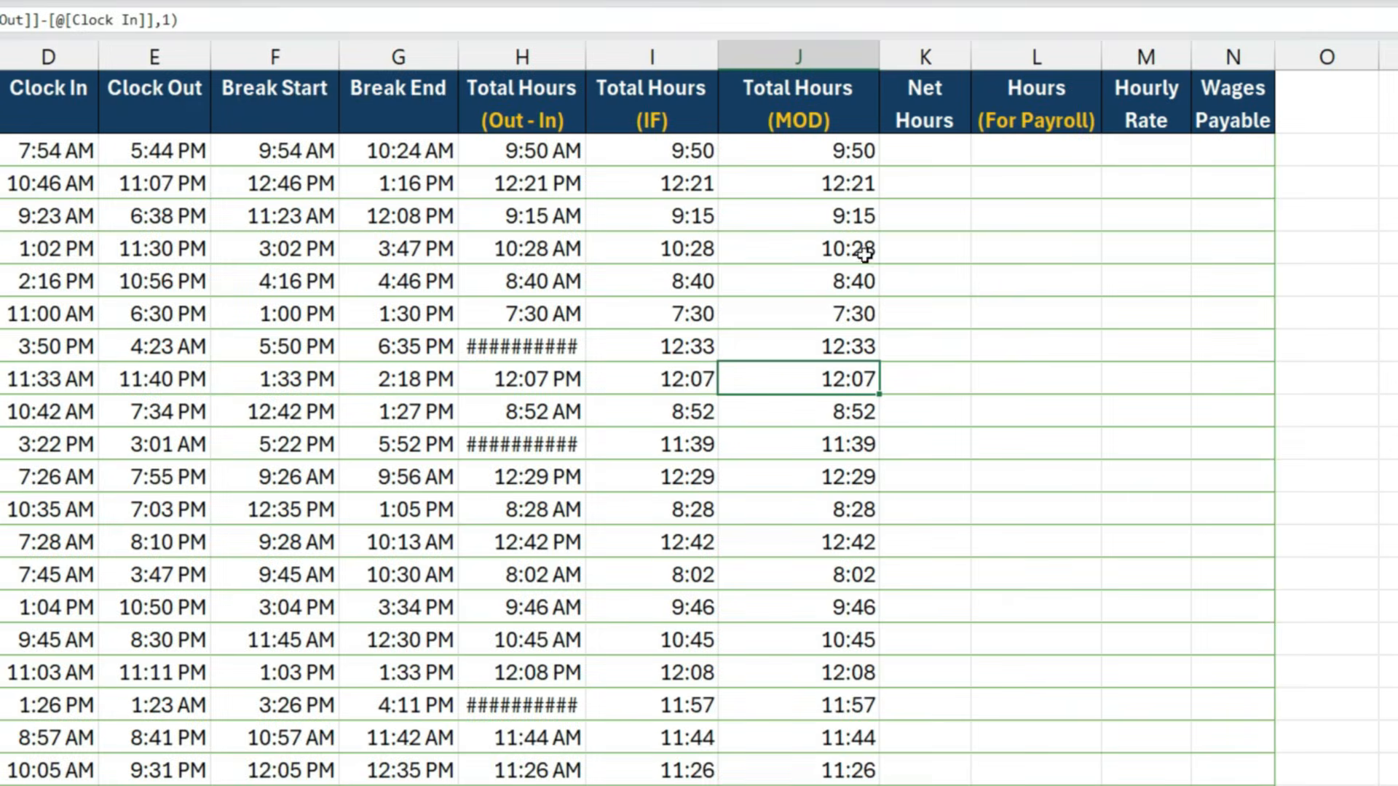
left_click(792, 153)
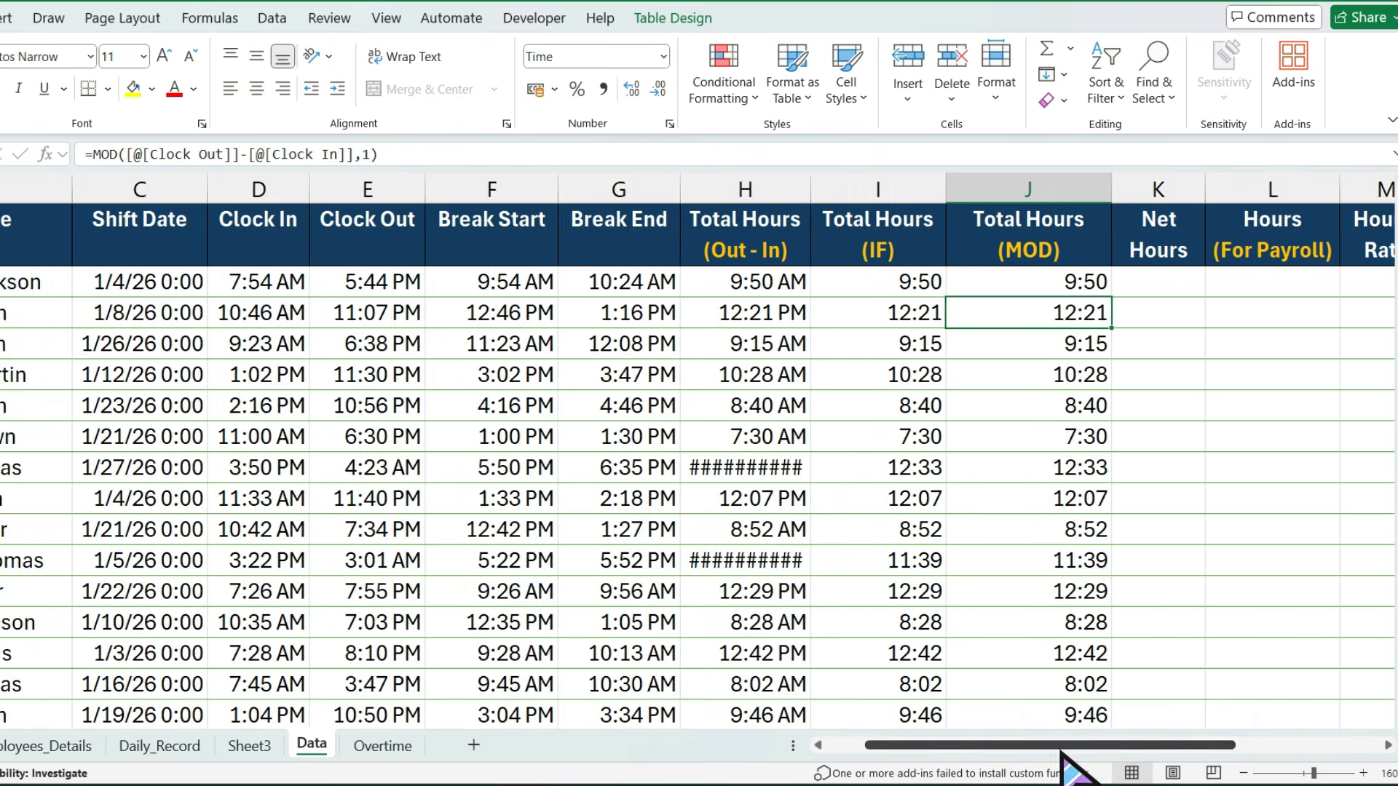
- Begin the Net Hours formula in K2 with MOD of Clock Out minus Clock In, using divisor 1
left_click_drag(1077, 758, 1124, 758)
left_click(951, 286)
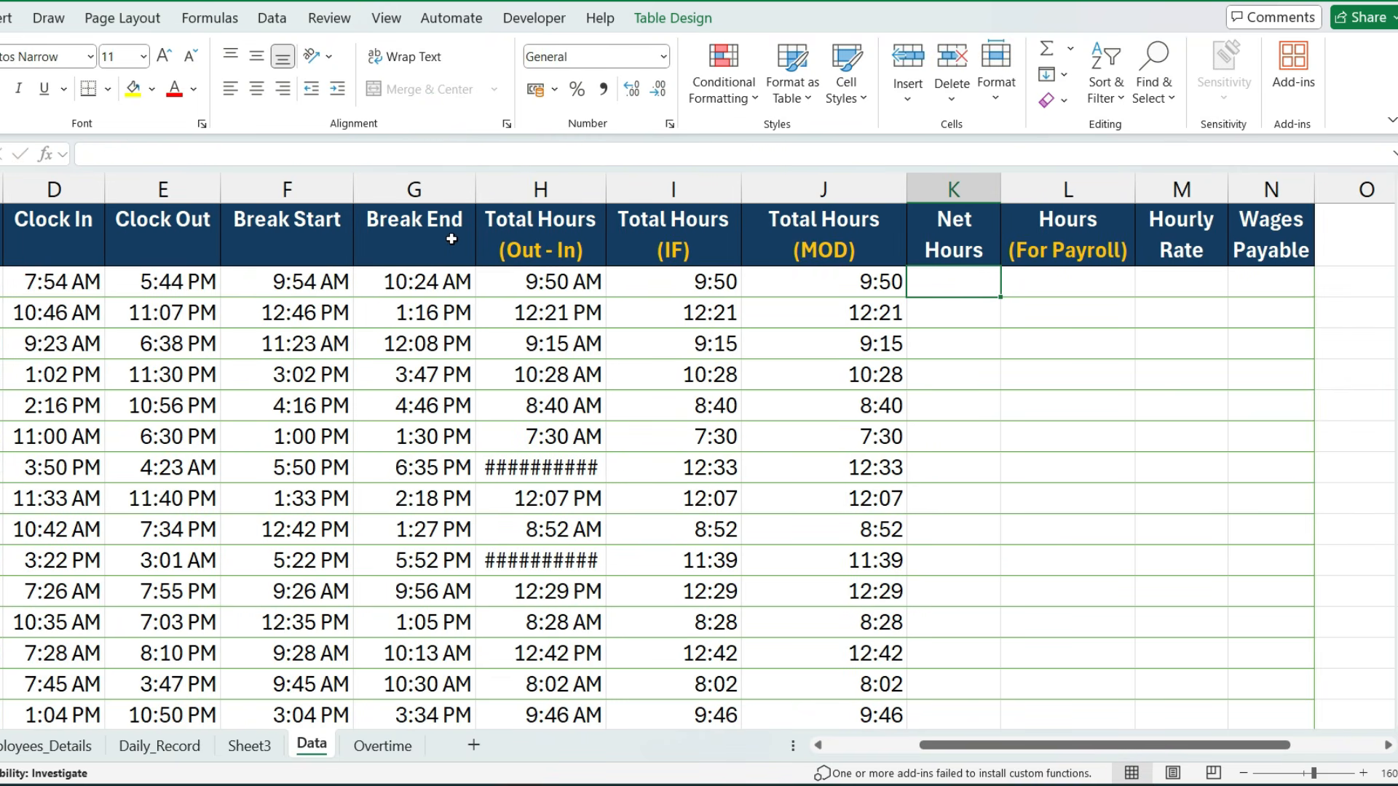
type("=")
type("mod")
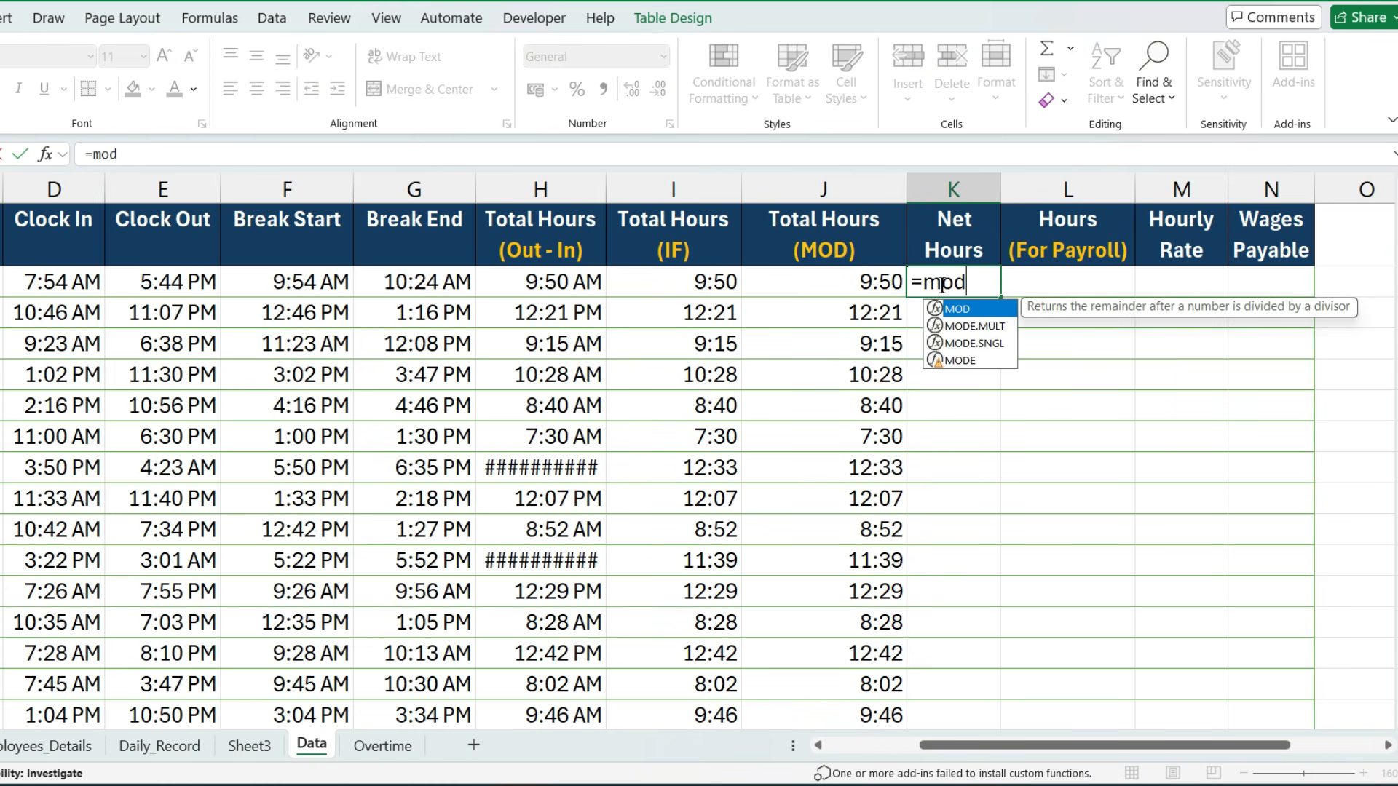
key("Tab")
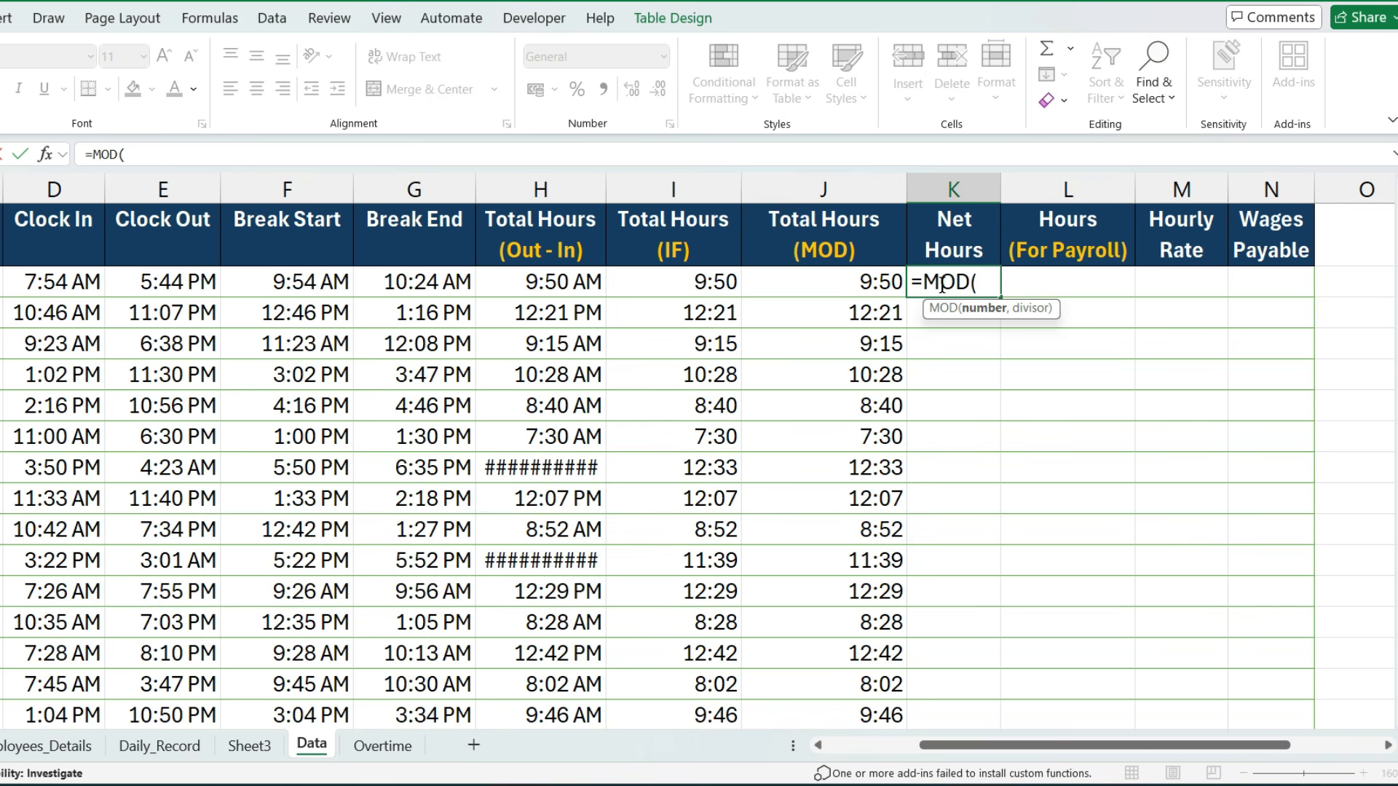
left_click(172, 281)
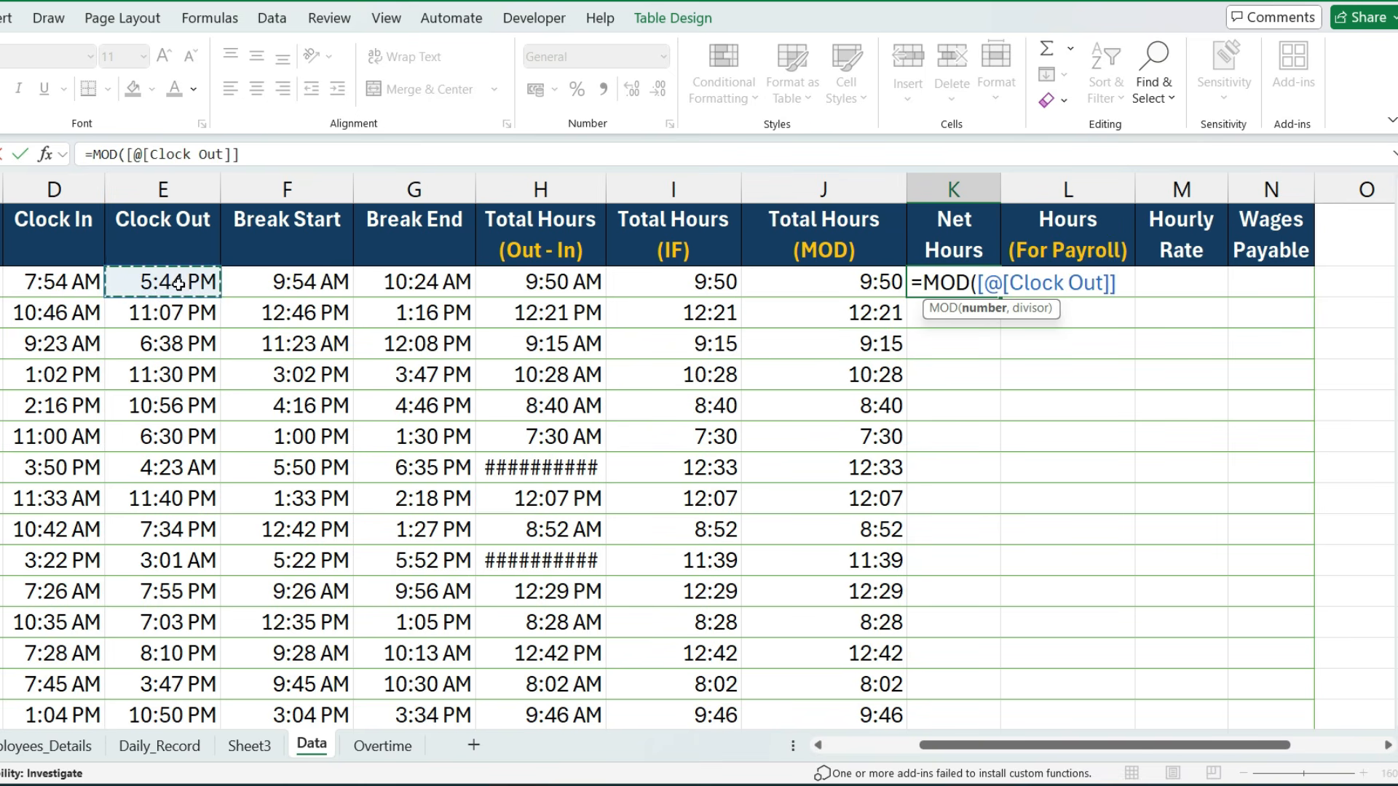
type("-")
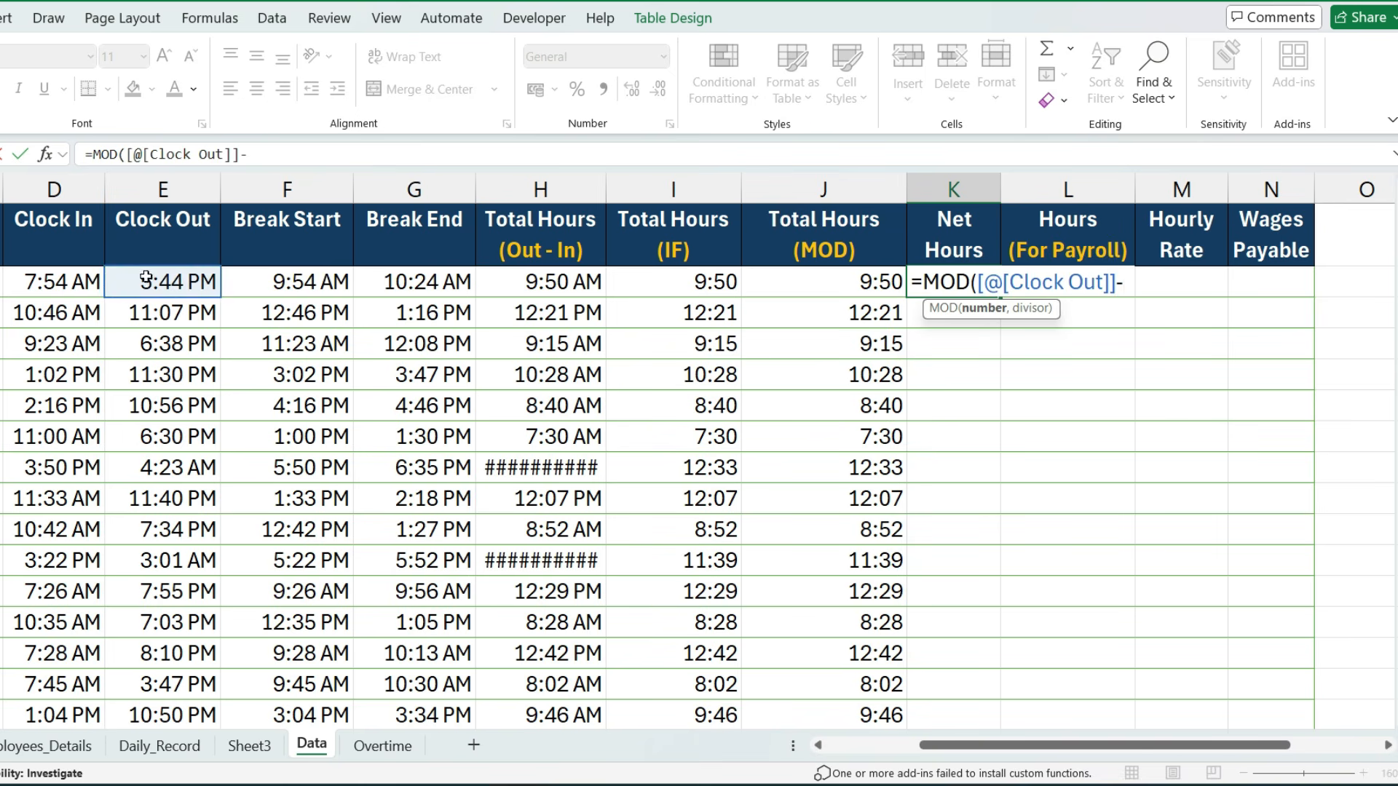
left_click(65, 277)
type(",1)-mod")
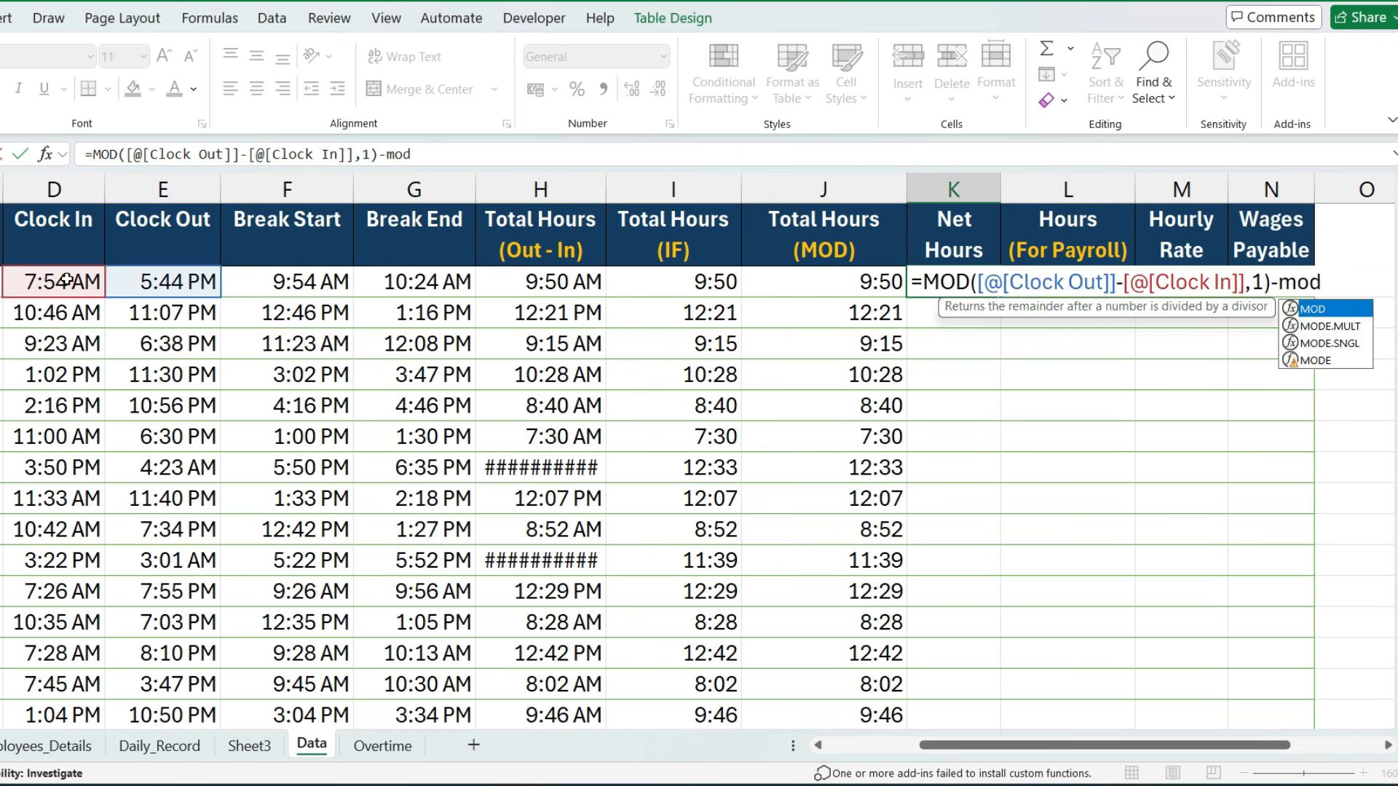
- Subtract MOD of Break End minus Break Start with divisor 1, and fill the Net Hours column with the finished formula
key("Tab")
left_click(424, 285)
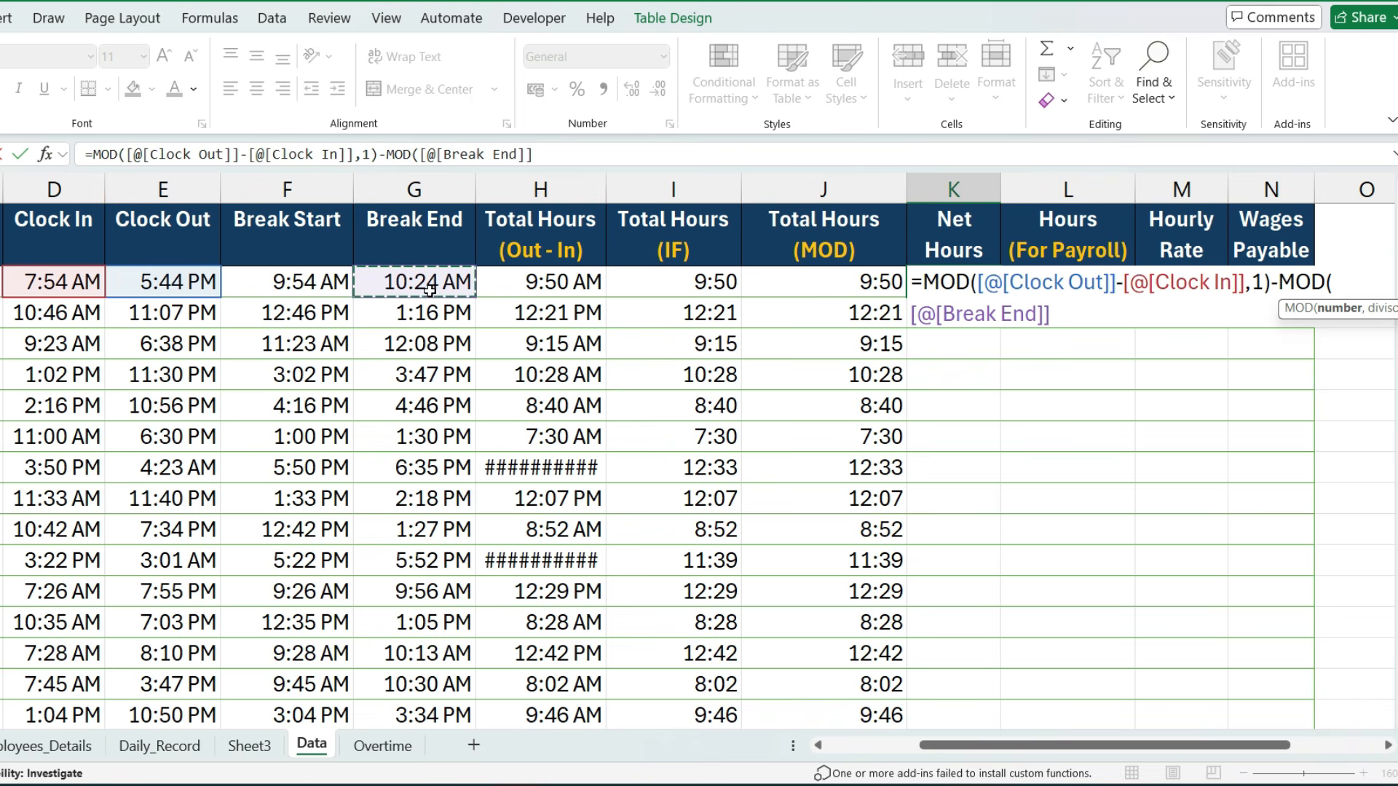
type("-")
left_click(333, 287)
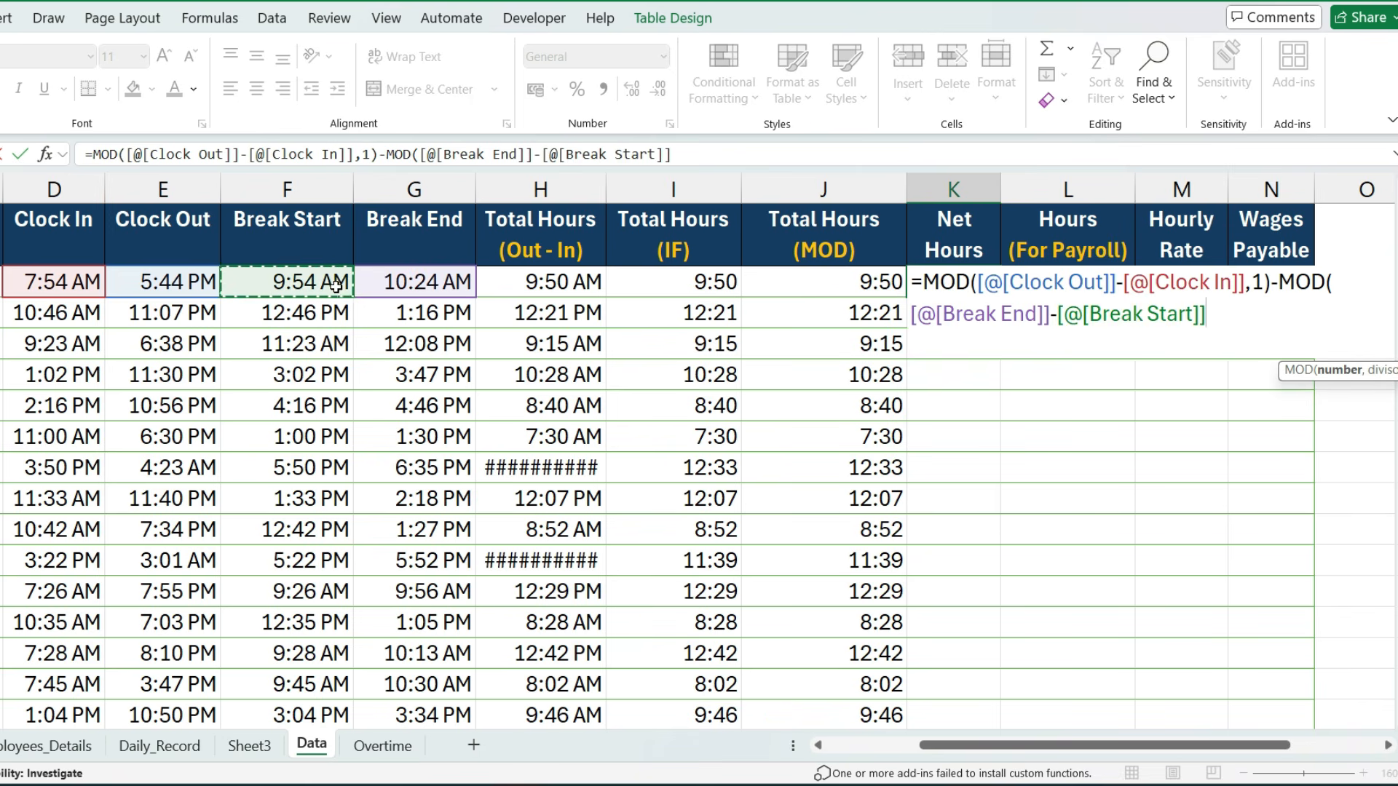
type(",)1")
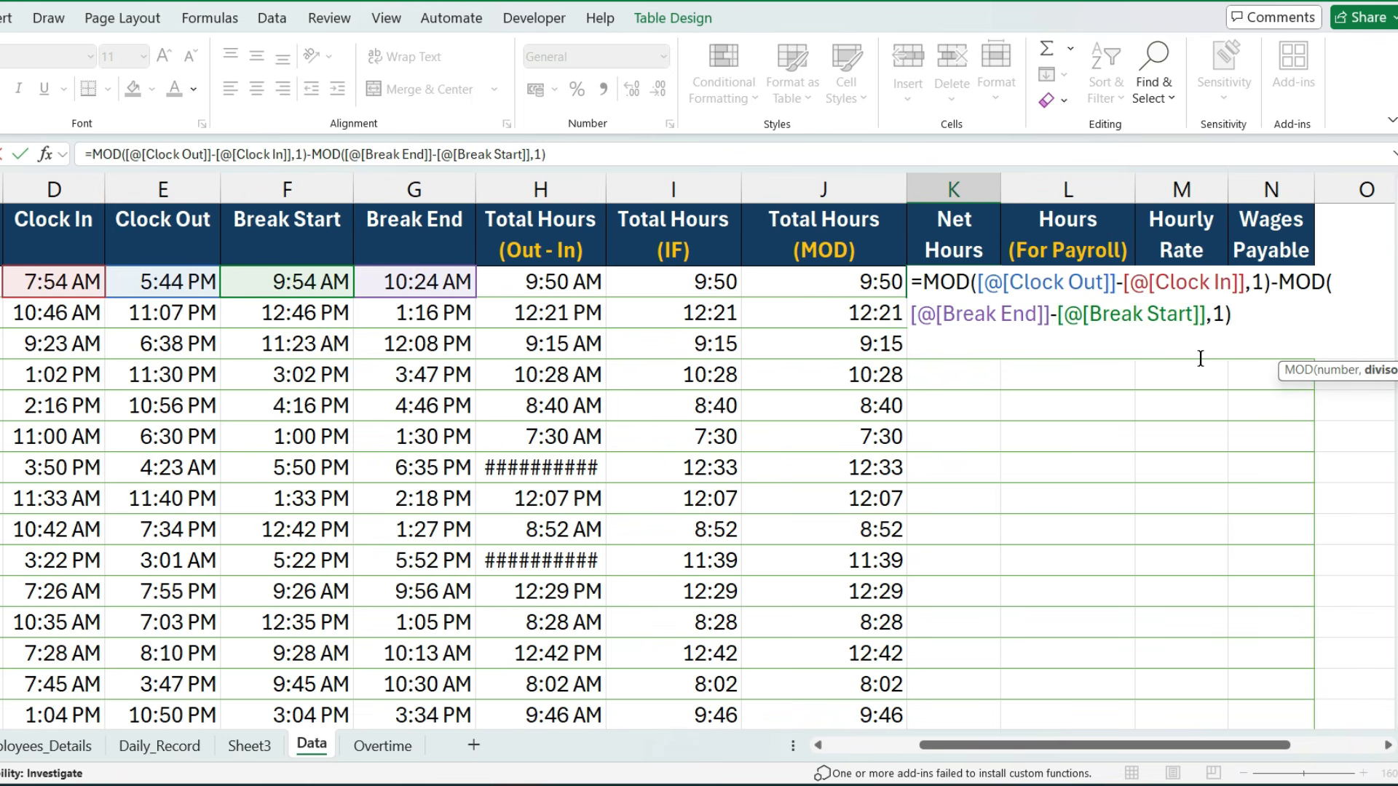
key("Return")
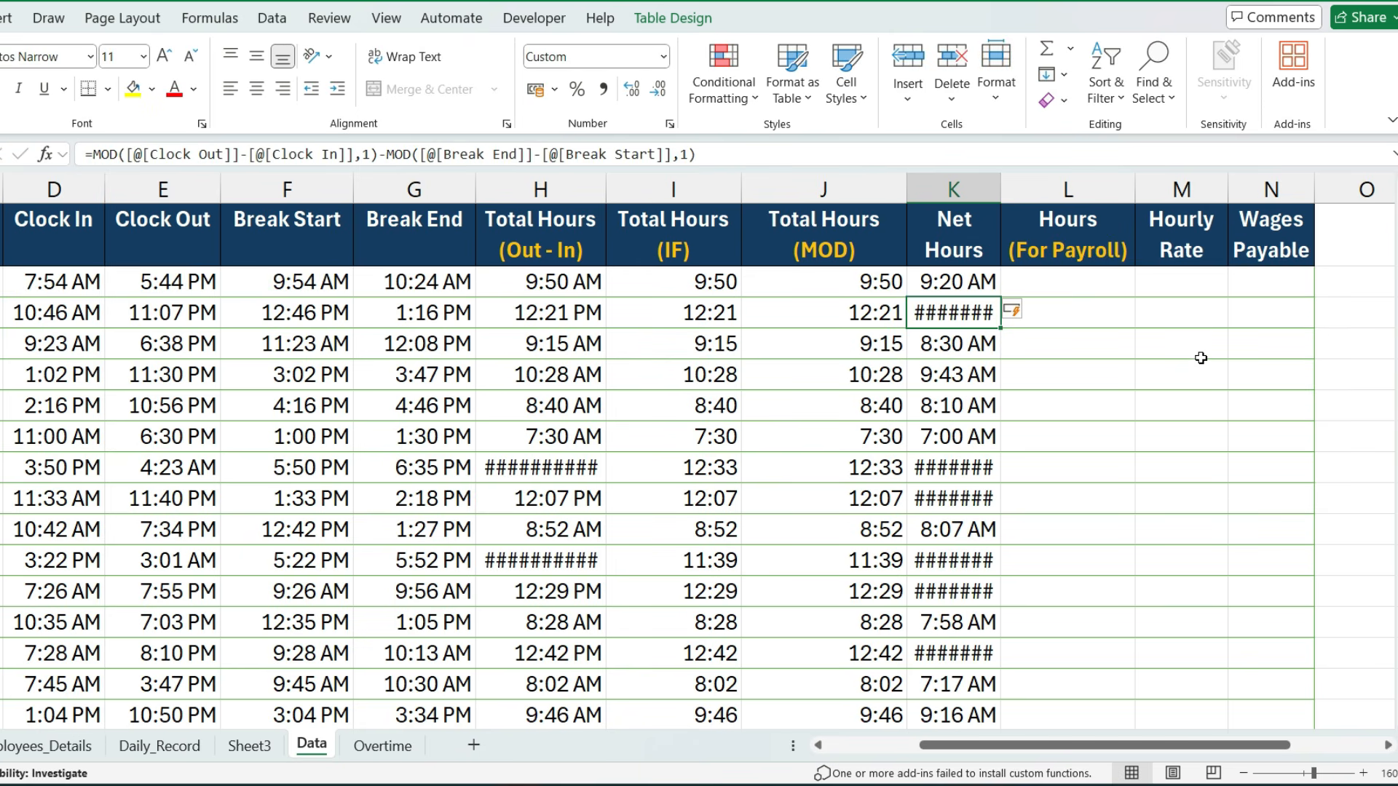
- Autofit the Net Hours column and apply the Time format 13:30 to all its values
double_click(1001, 191)
left_click(955, 281)
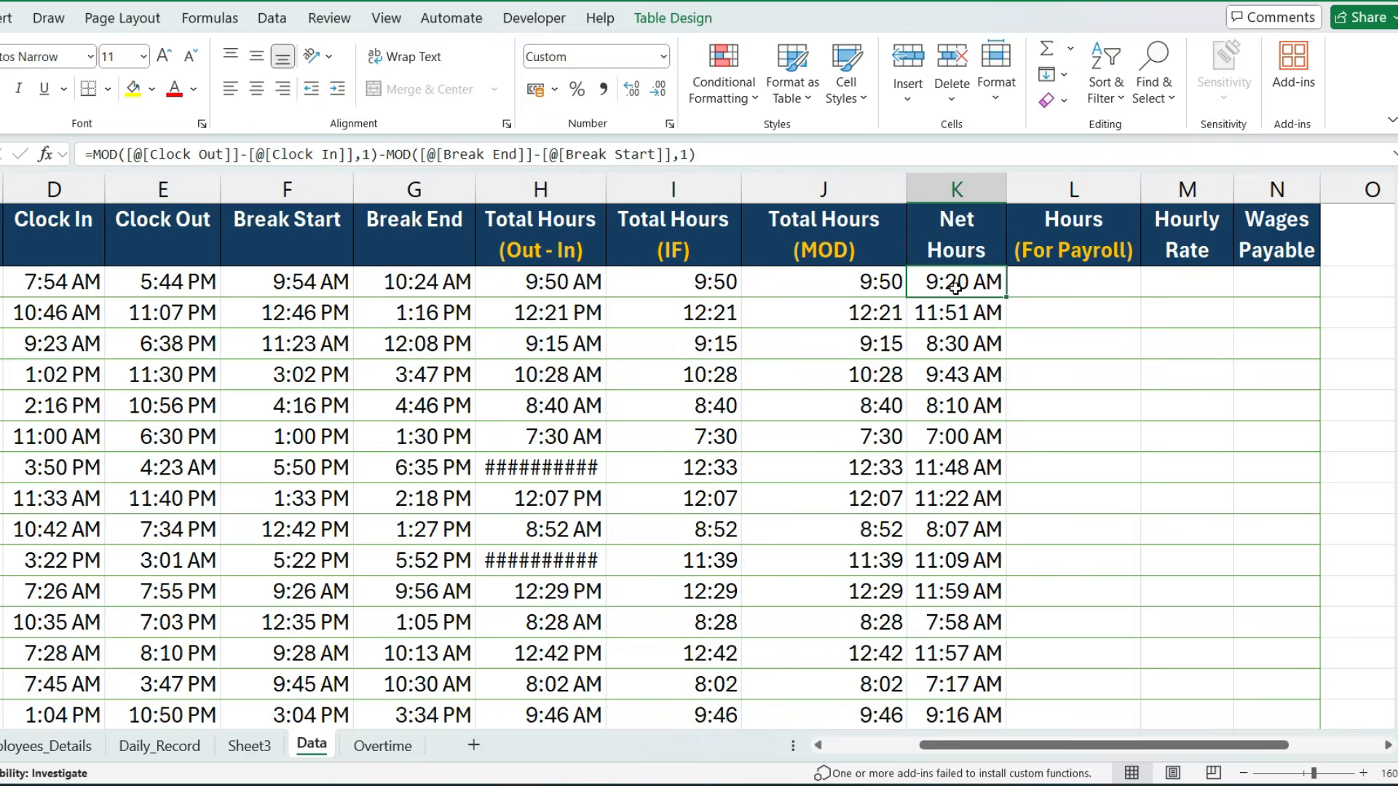
key("ctrl+shift+Down")
key("ctrl+BackSpace")
key("ctrl+1")
key("t")
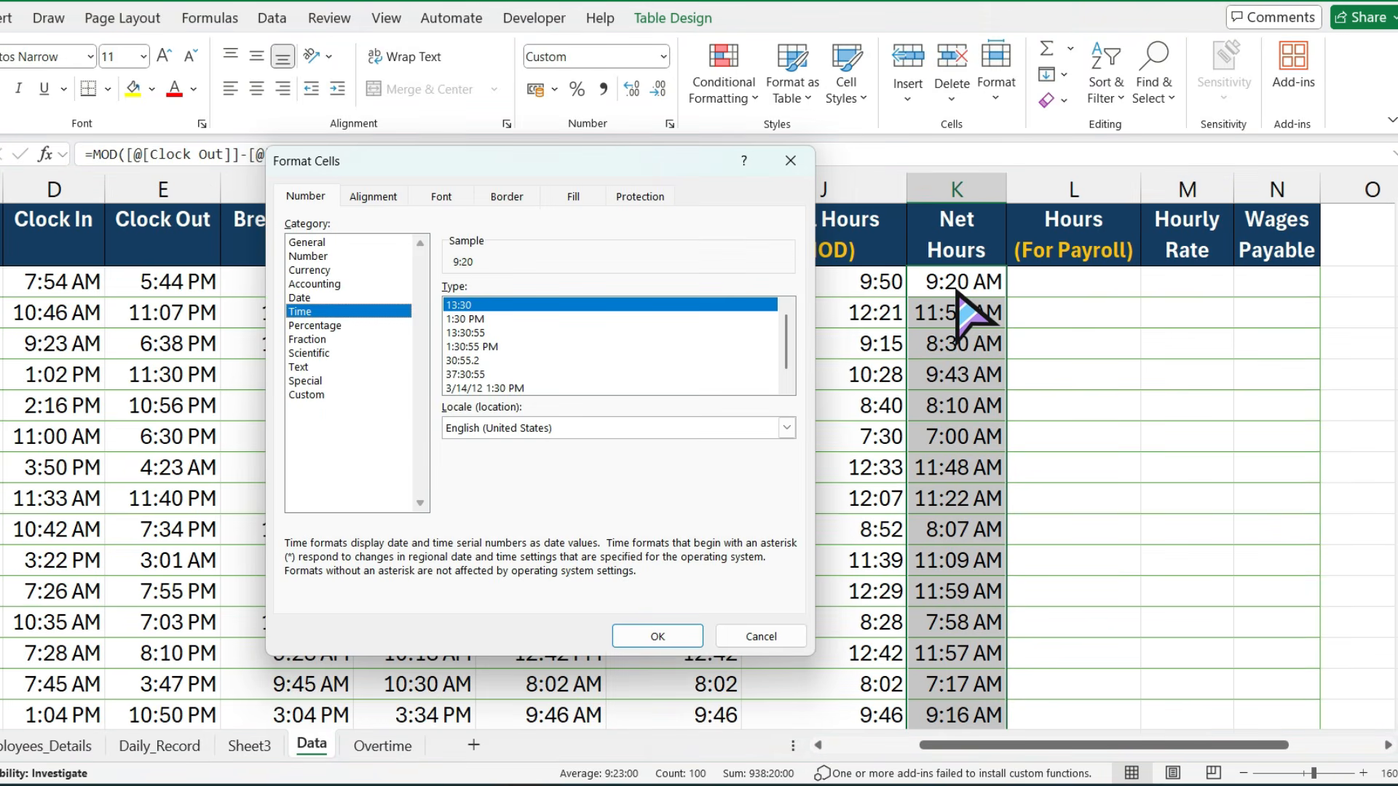
left_click(643, 638)
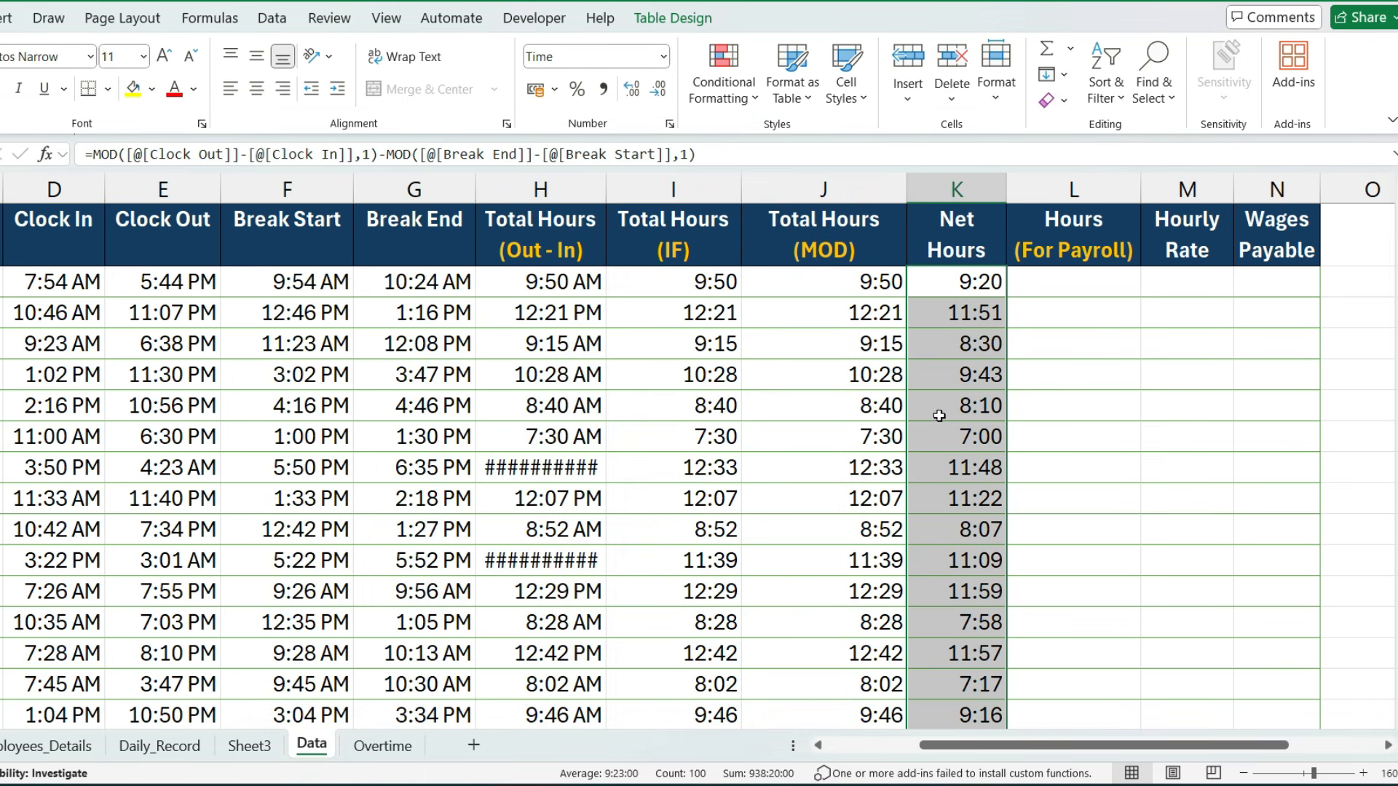
left_click(950, 299)
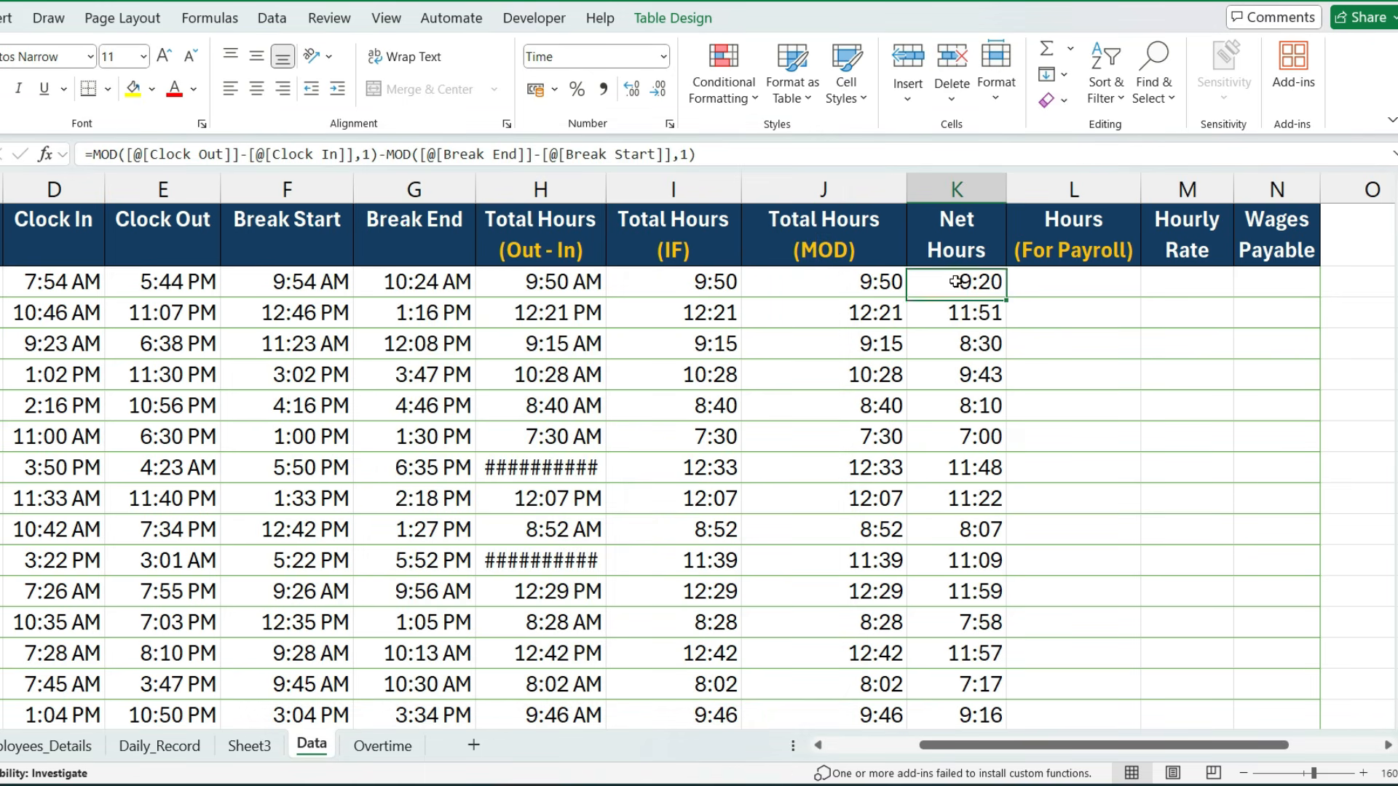
- Enter an Hourly Rate of 50 for the first time sheet row
left_click(1163, 284)
type("50")
key("Tab")
- Fill the Wages Payable column with a formula multiplying Net Hours by Hourly Rate
left_click_drag(1236, 746, 1276, 745)
type("=")
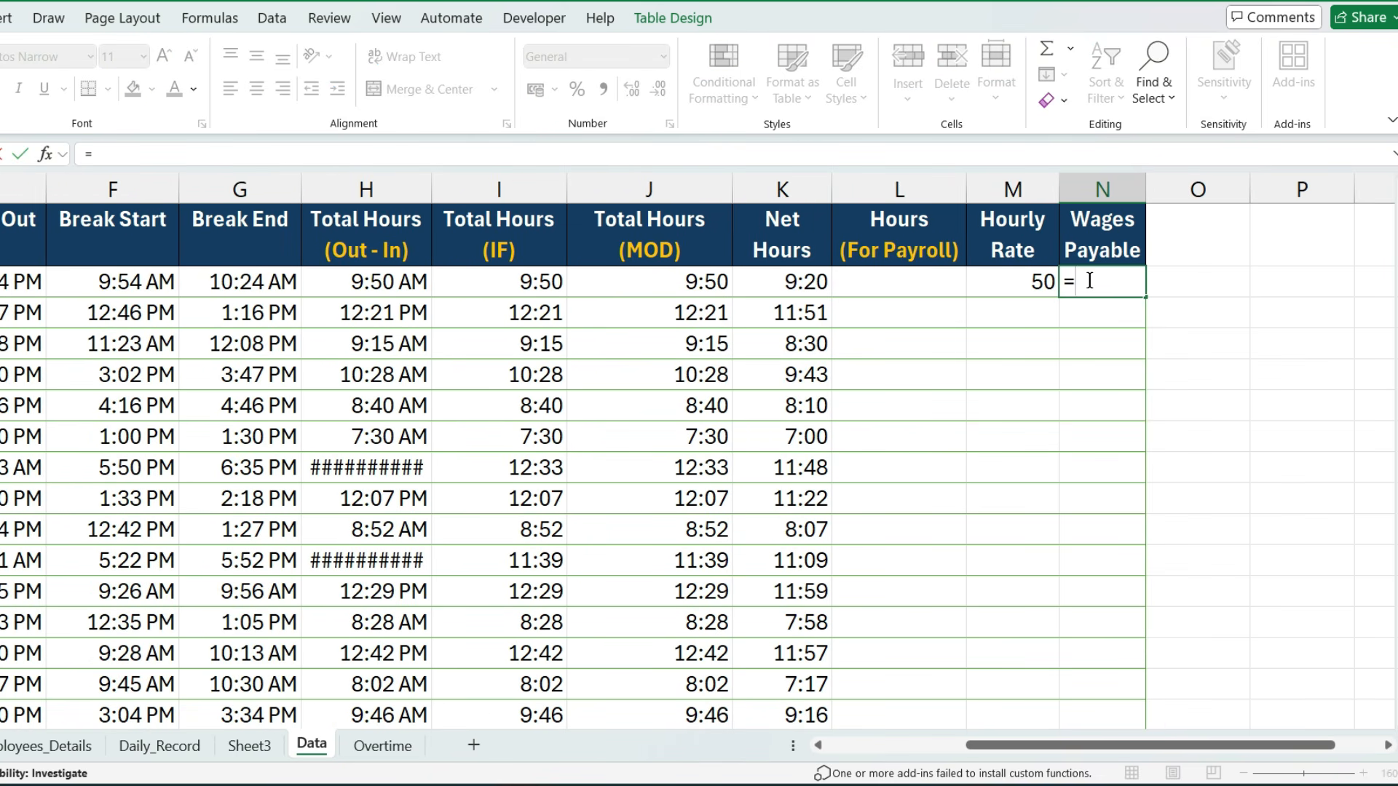
left_click(806, 287)
type("*")
left_click(1026, 280)
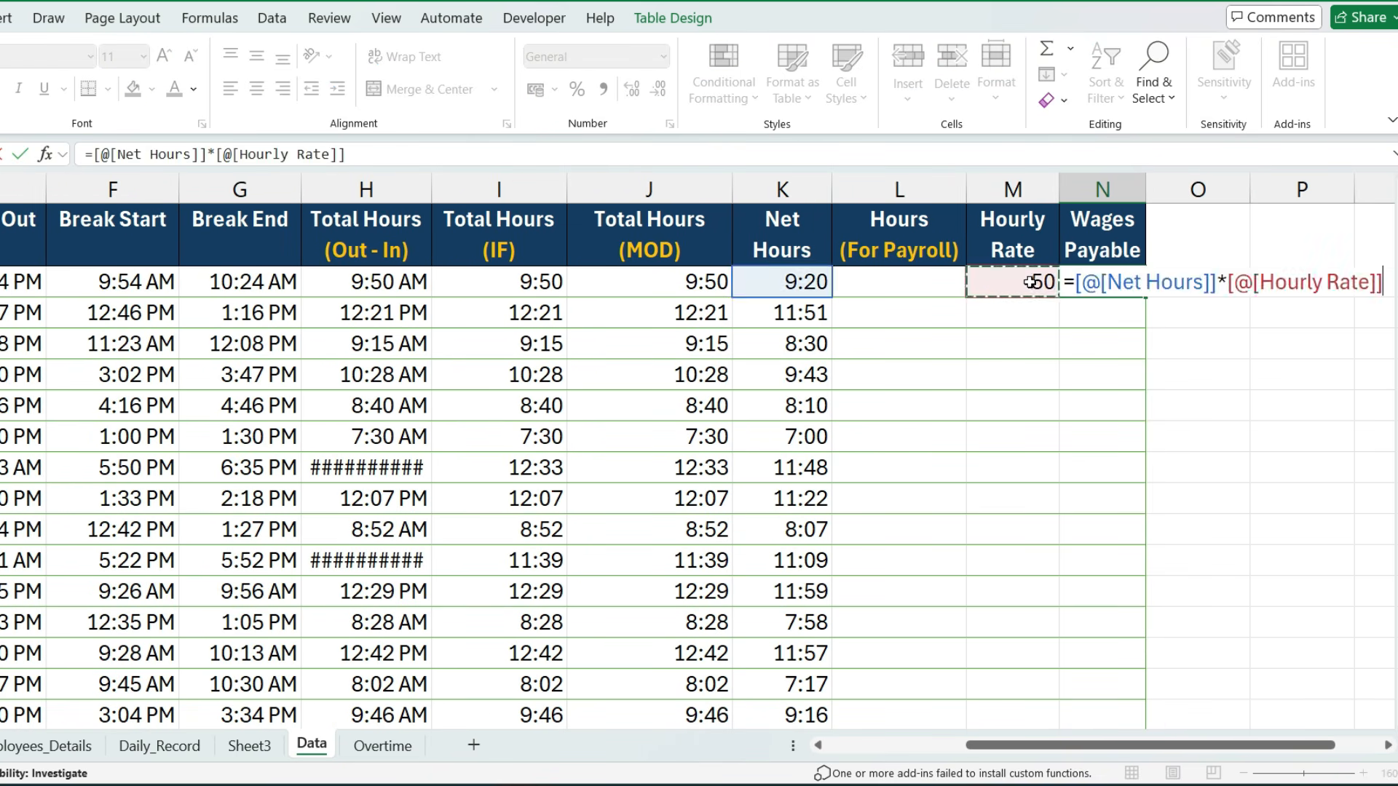
key("Return")
- Format all Wages Payable values as Number with two decimal places
left_click(1100, 285)
key("ctrl+shift+Down")
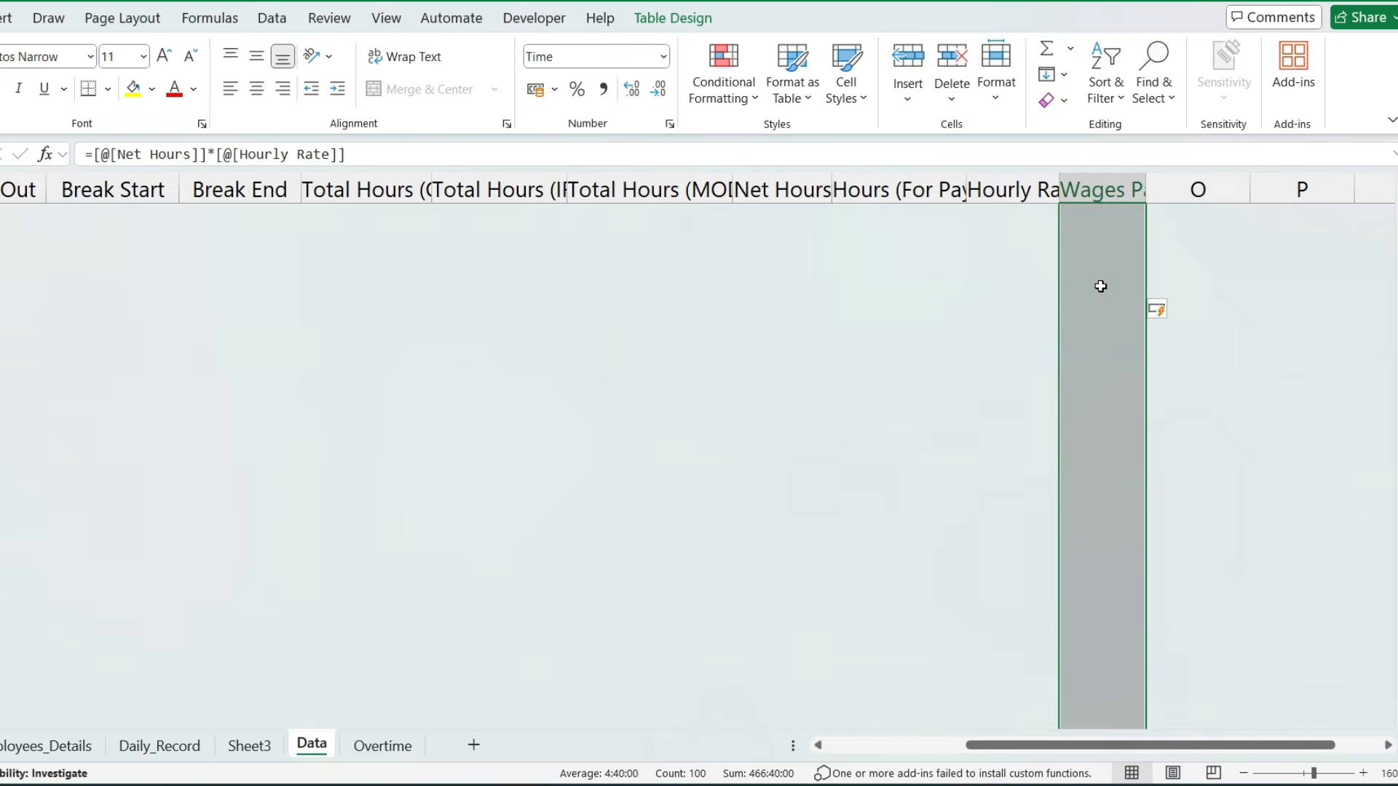
key("ctrl+BackSpace")
key("ctrl+1")
key("n")
key("Return")
- Try a different number format on the first Net Hours value and undo the change
key("Left")
key("Left")
key("Left")
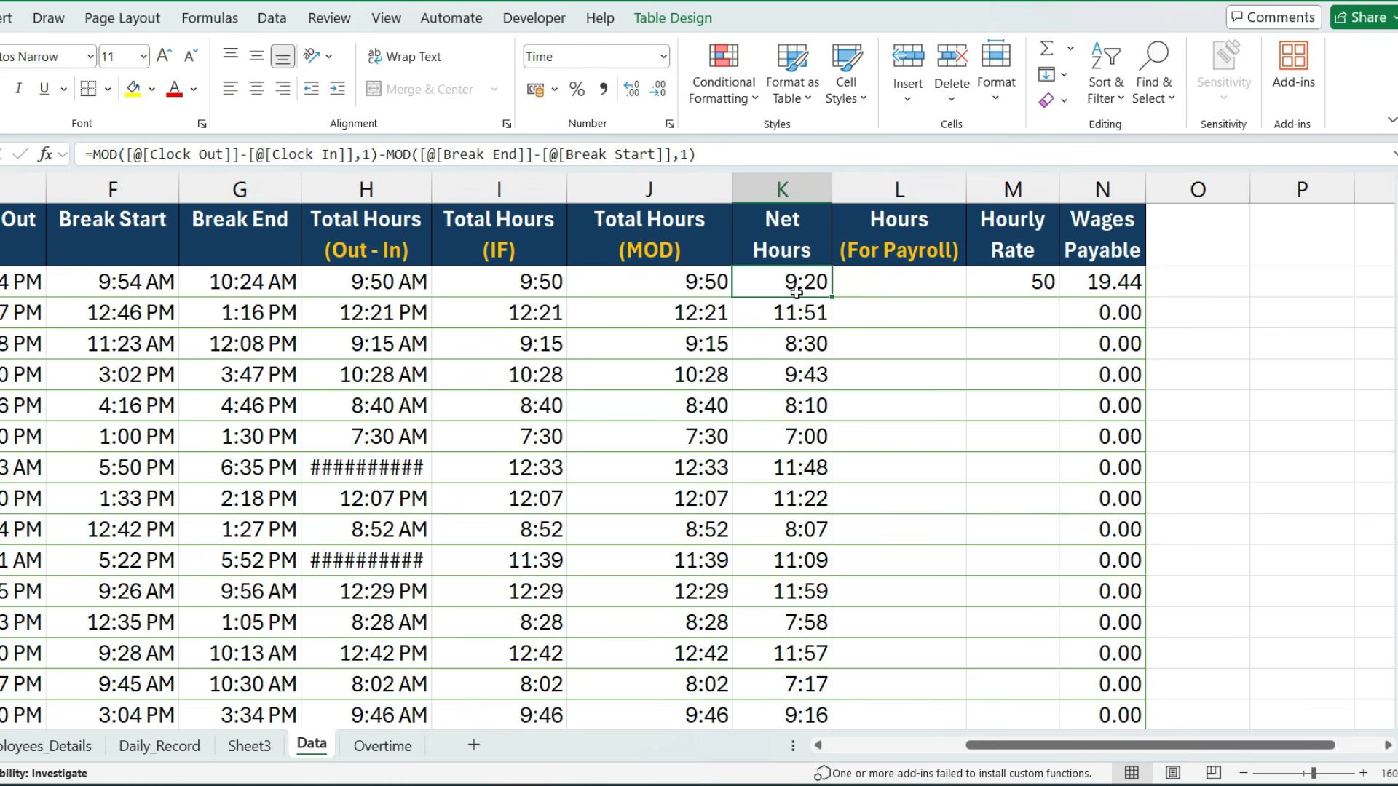
left_click(663, 56)
left_click(646, 146)
key("ctrl+z")
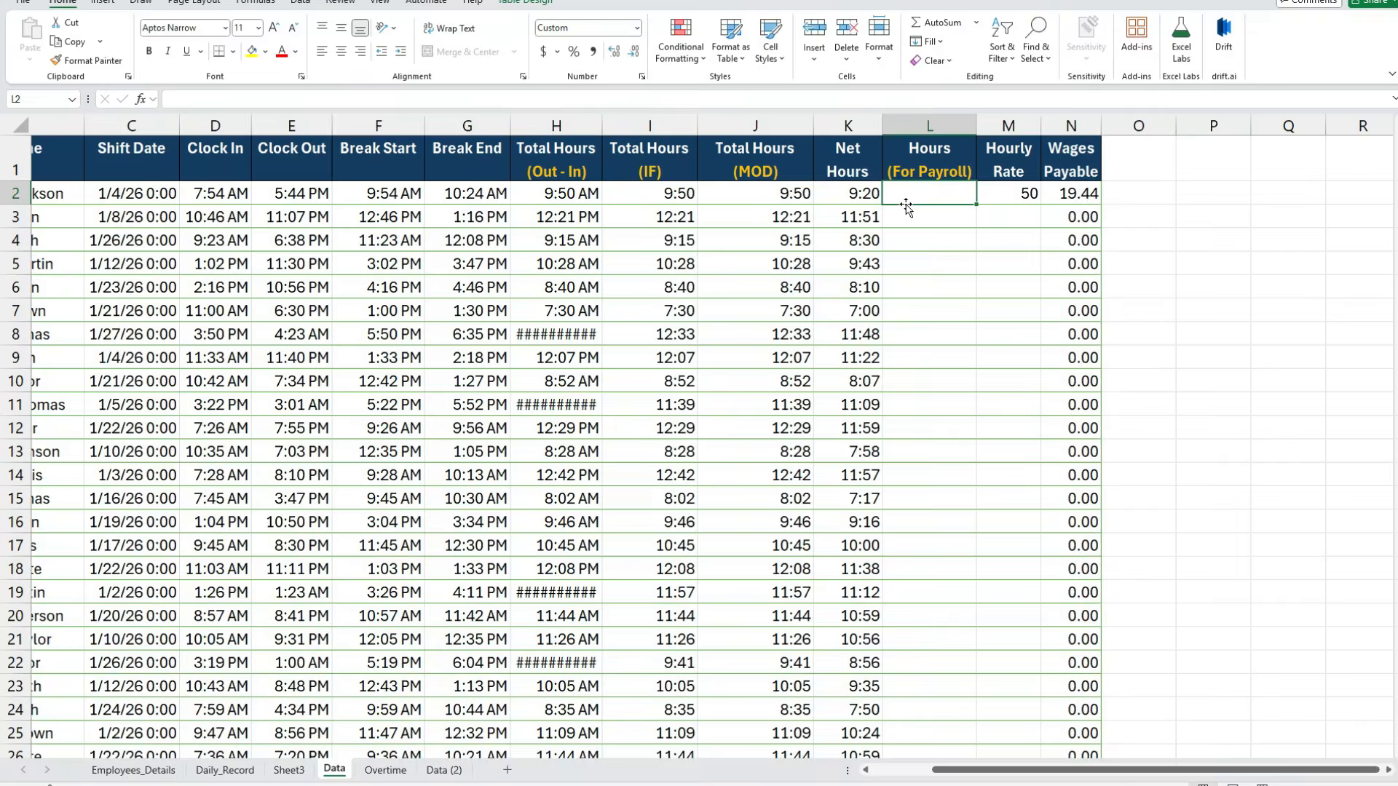
- Fill the Hours (For Payroll) column with a formula multiplying Net Hours by 24
left_click(864, 291)
type("=")
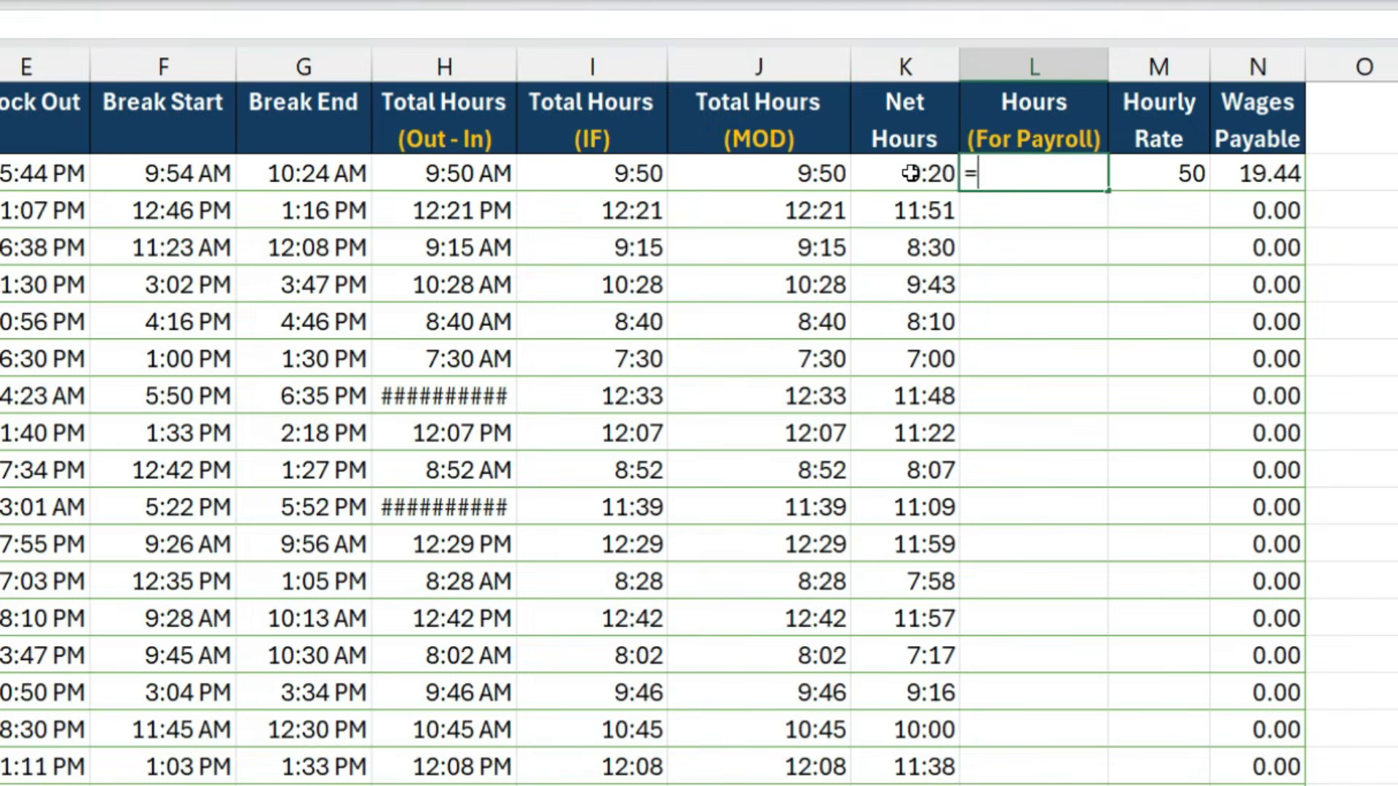
left_click(910, 173)
type("*")
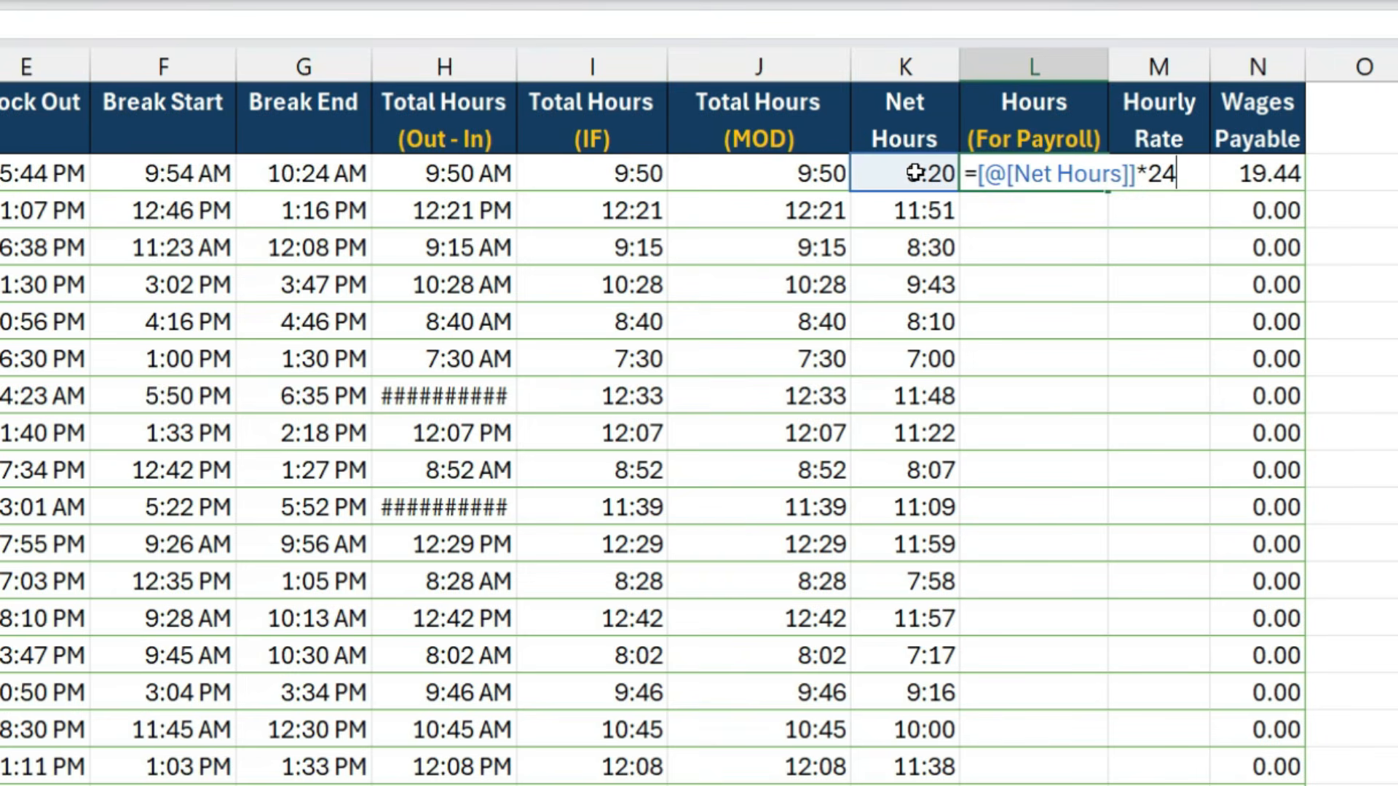
type("24")
key("ctrl+Return")
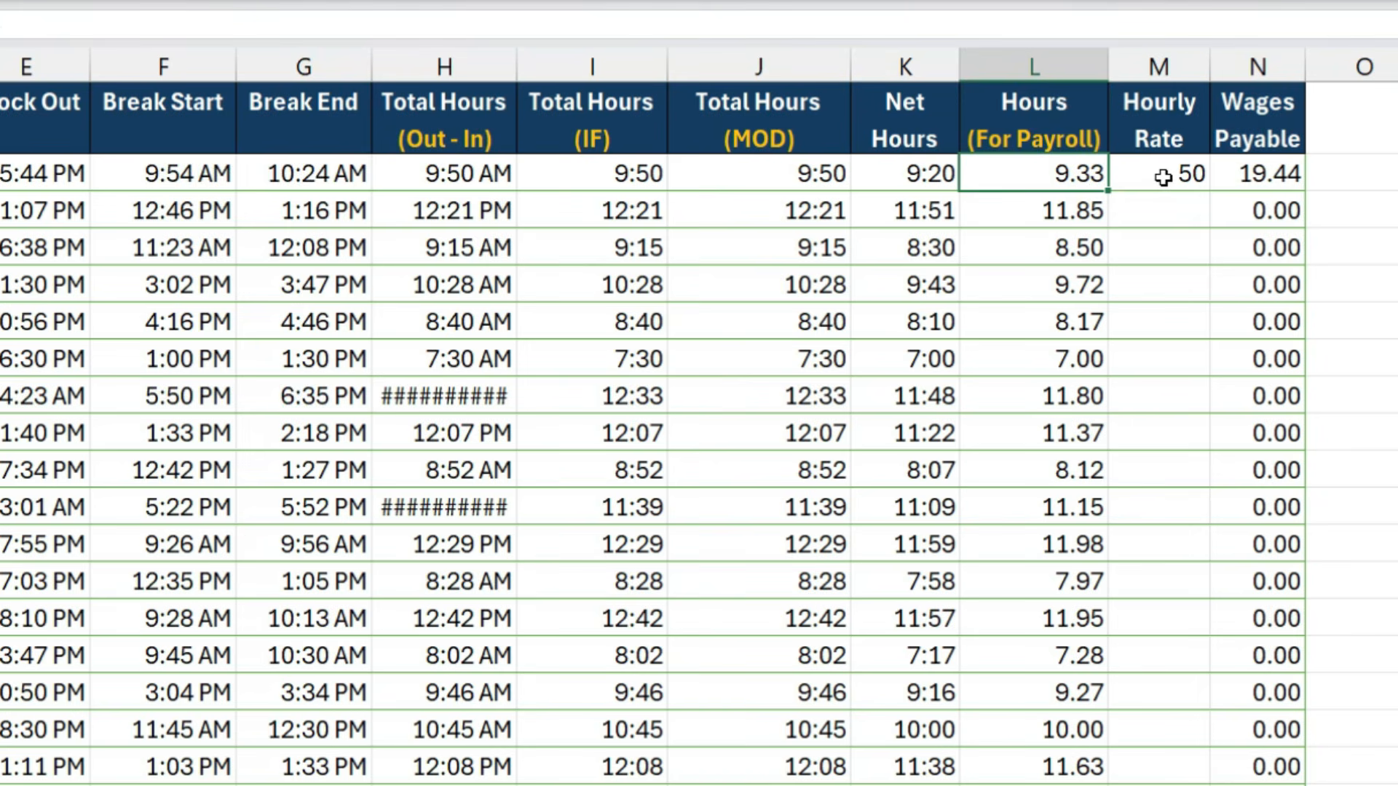
- Replace Net Hours with Hours (For Payroll) in the first row's Wages Payable formula
left_click(1161, 178)
double_click(1245, 175)
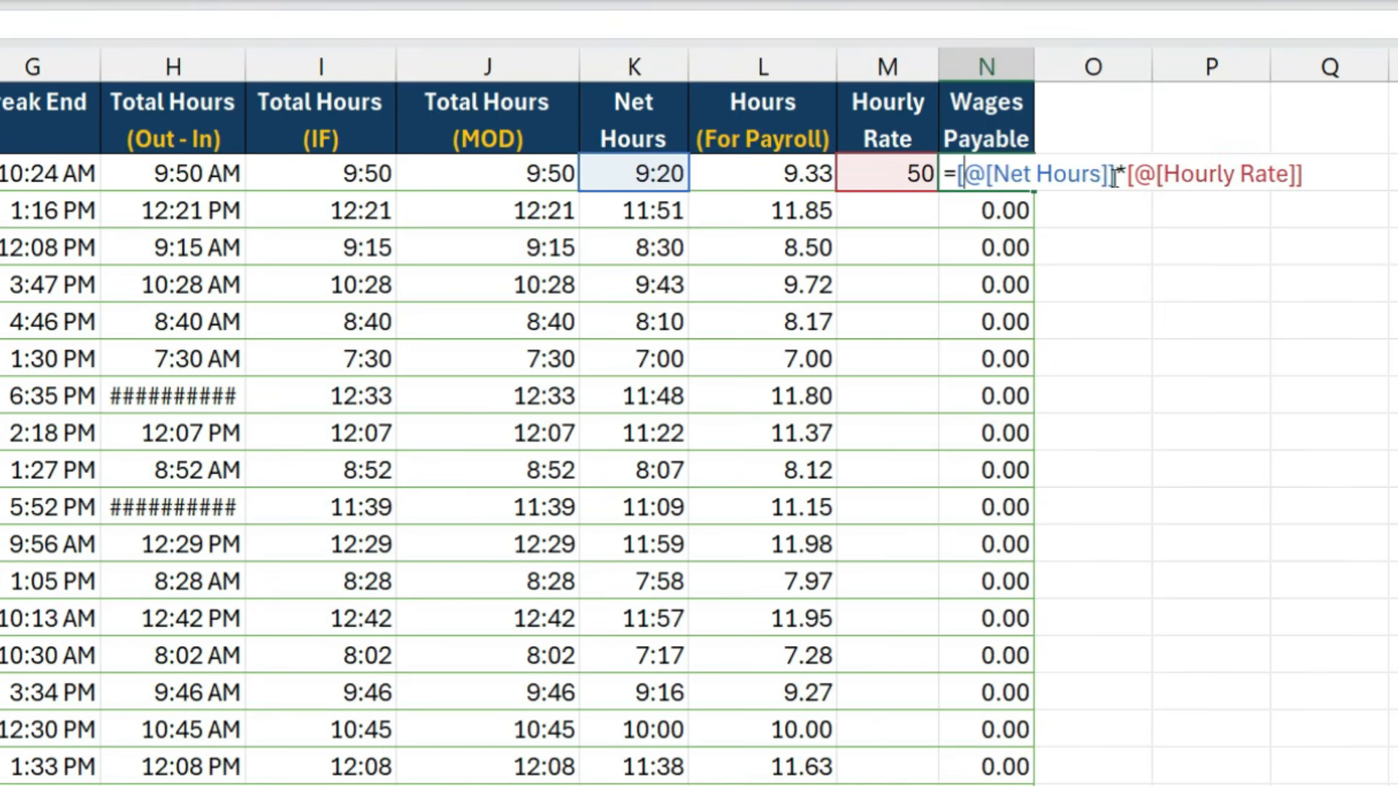
left_click_drag(1114, 178, 960, 178)
key("BackSpace")
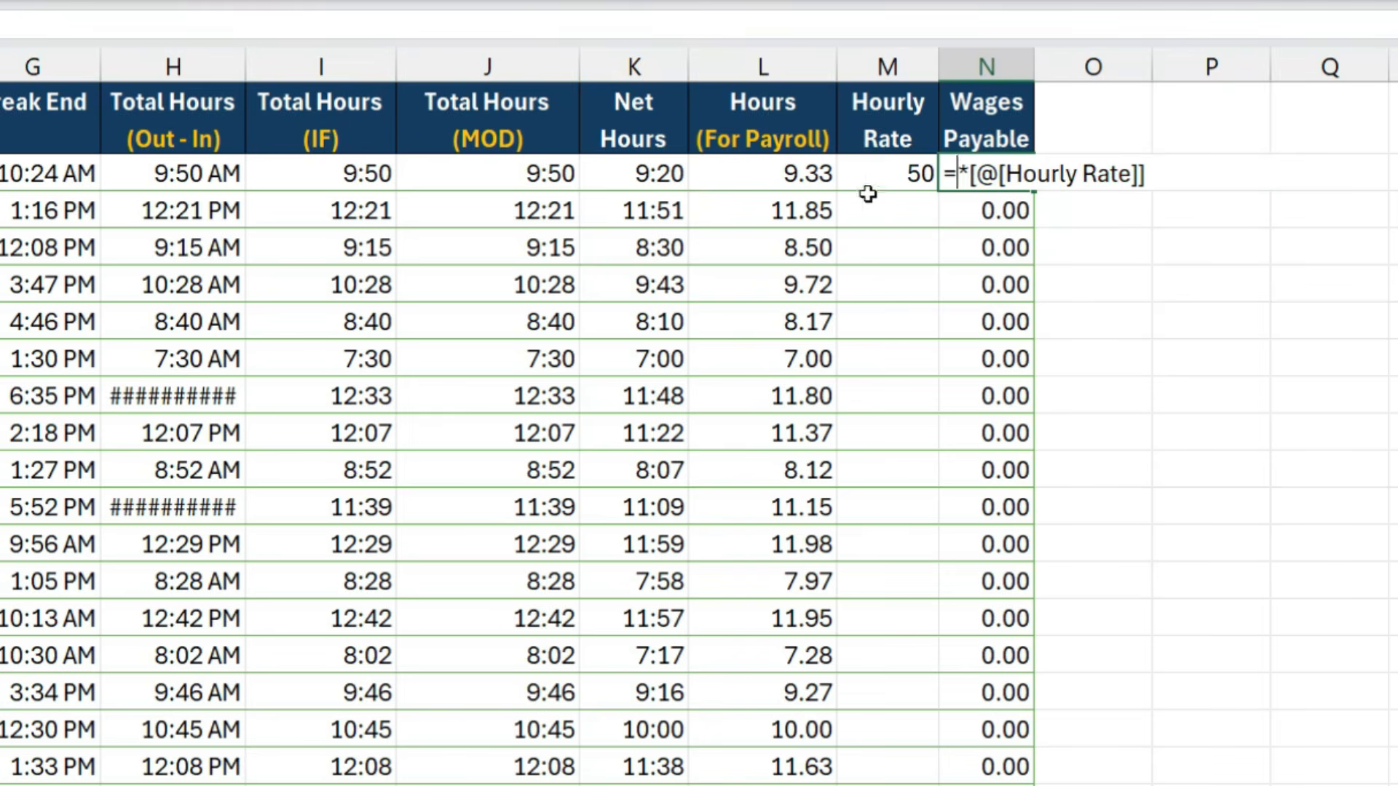
left_click(798, 181)
key("Return")
left_click(976, 177)
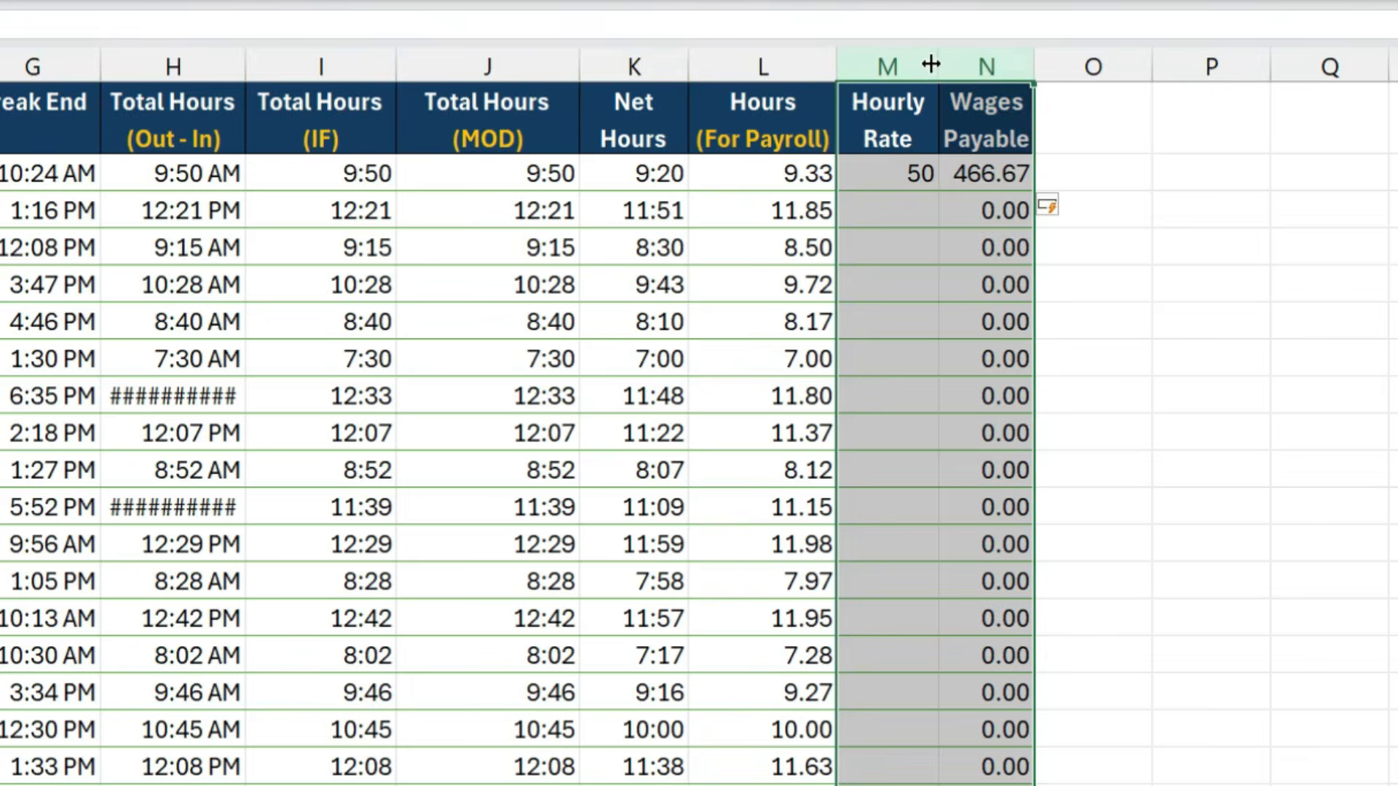
- Insert two columns before Hourly Rate, title the first "Hours @ Regular Rate" and widen it to fit
right_click(932, 67)
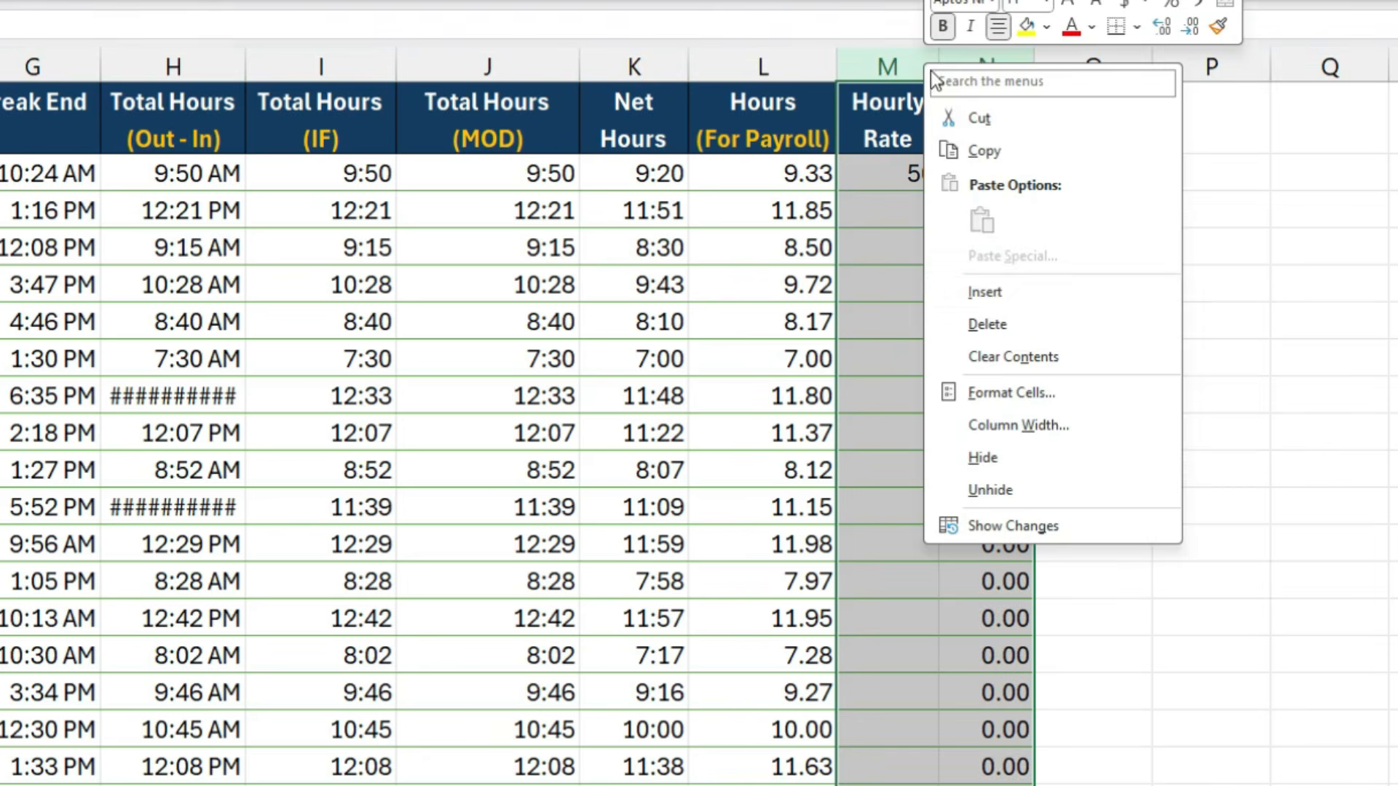
left_click(984, 294)
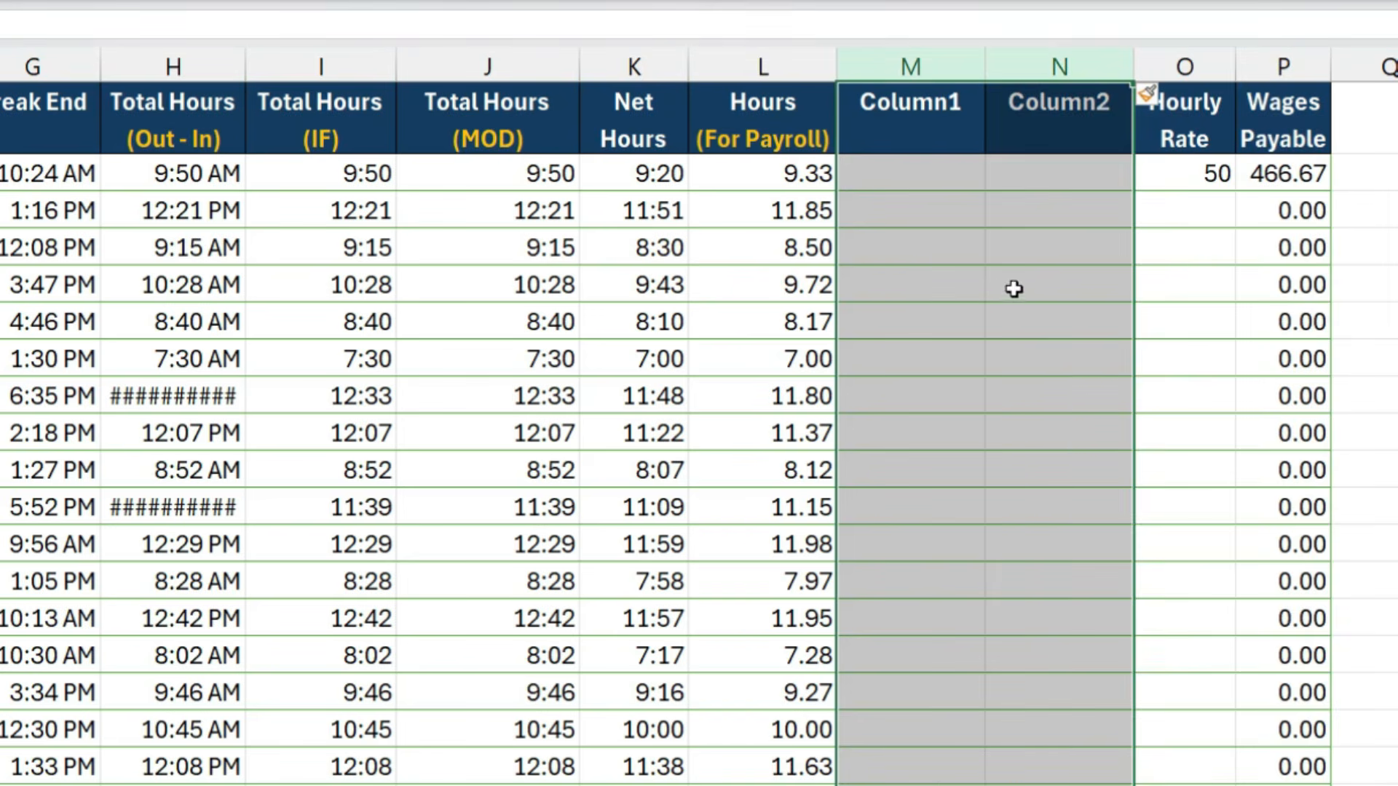
left_click(937, 144)
type("Hours @ Regular Rate")
key("Return")
mouse_move(985, 66)
left_mouse_down()
mouse_move(1070, 66)
mouse_move(1007, 66)
left_mouse_up()
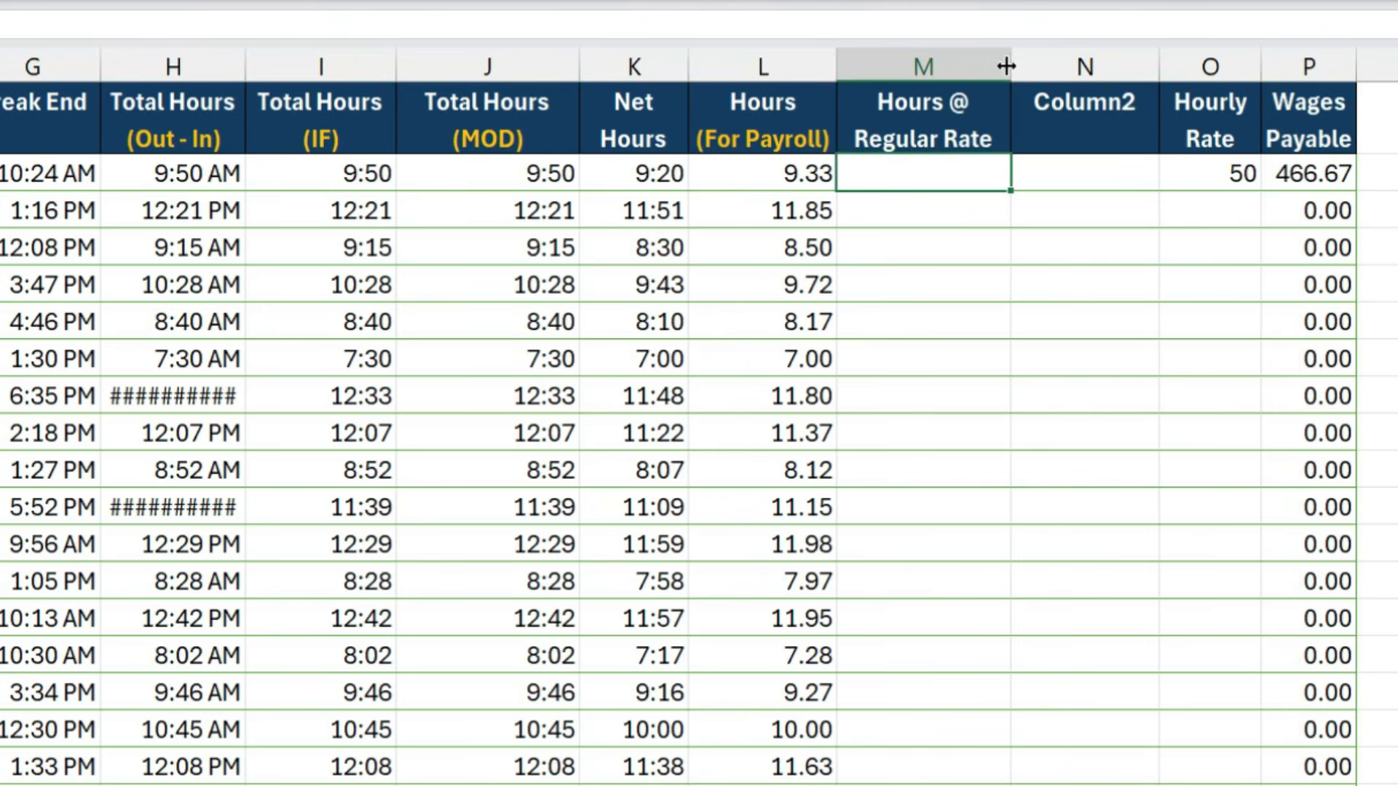
- Title the second inserted column "Hours @ Overtime Rate" and widen it to fit the header
left_click(1080, 116)
type("Hours @ Over")
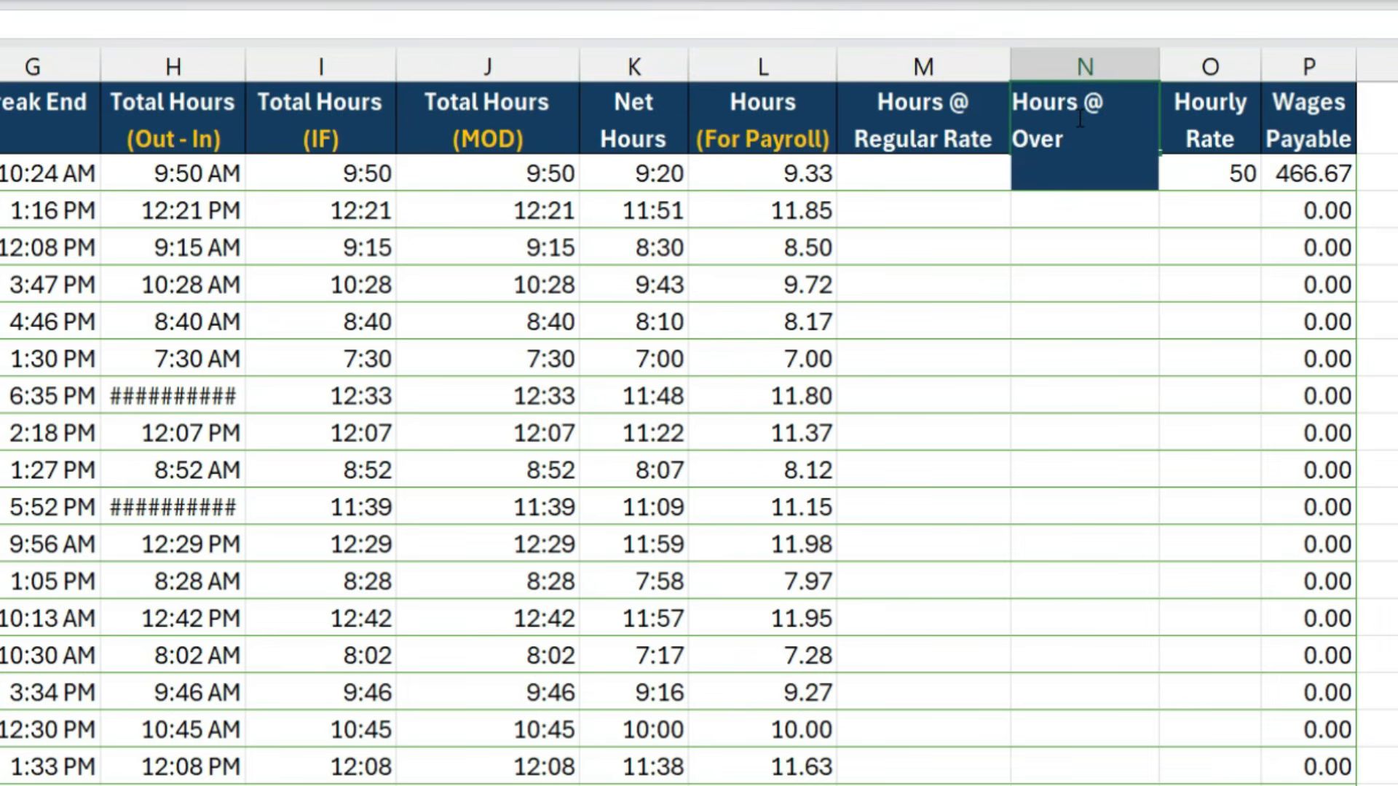
type("time Rate")
key("Return")
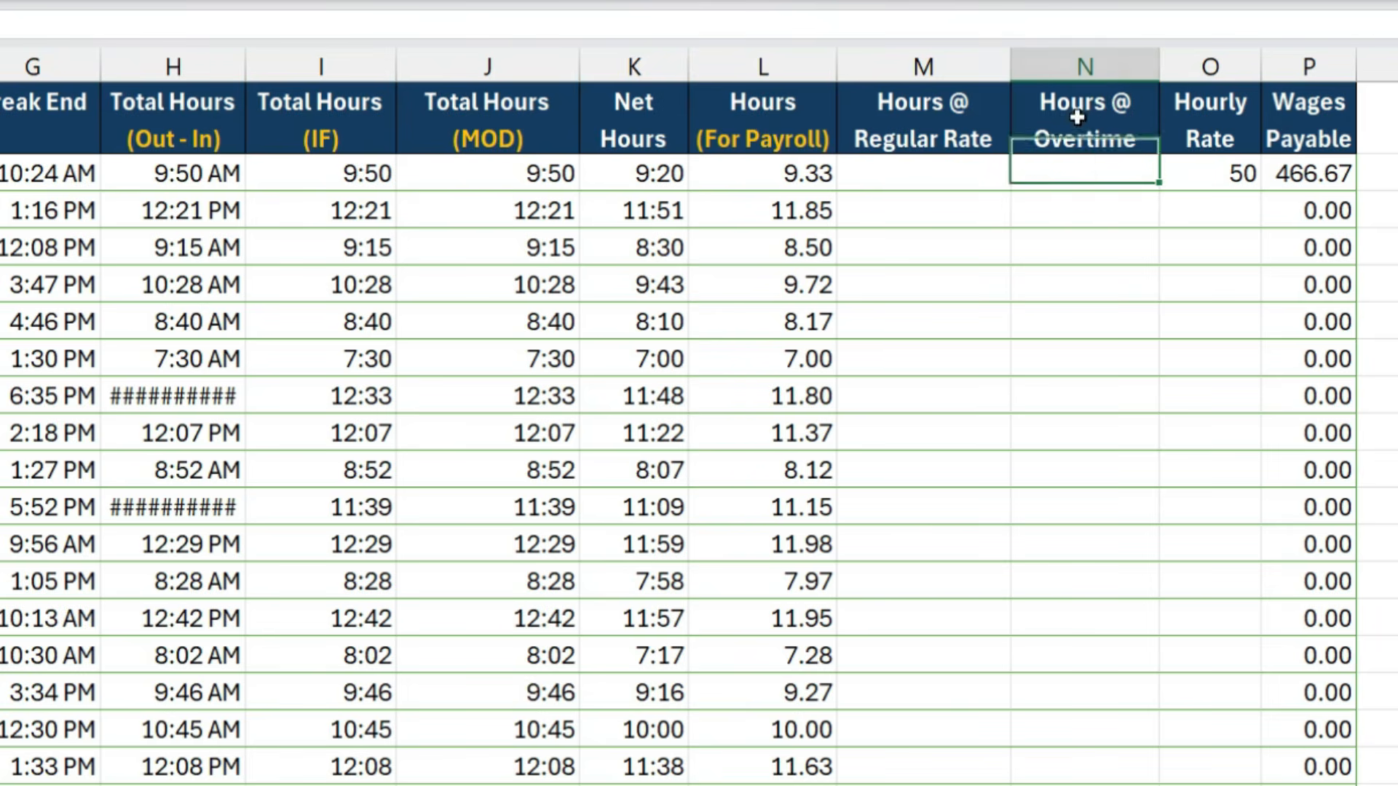
left_click_drag(1157, 76, 1181, 69)
- Fill the Hours @ Regular Rate column with a MIN formula that caps Hours (For Payroll) at 8
left_click(956, 177)
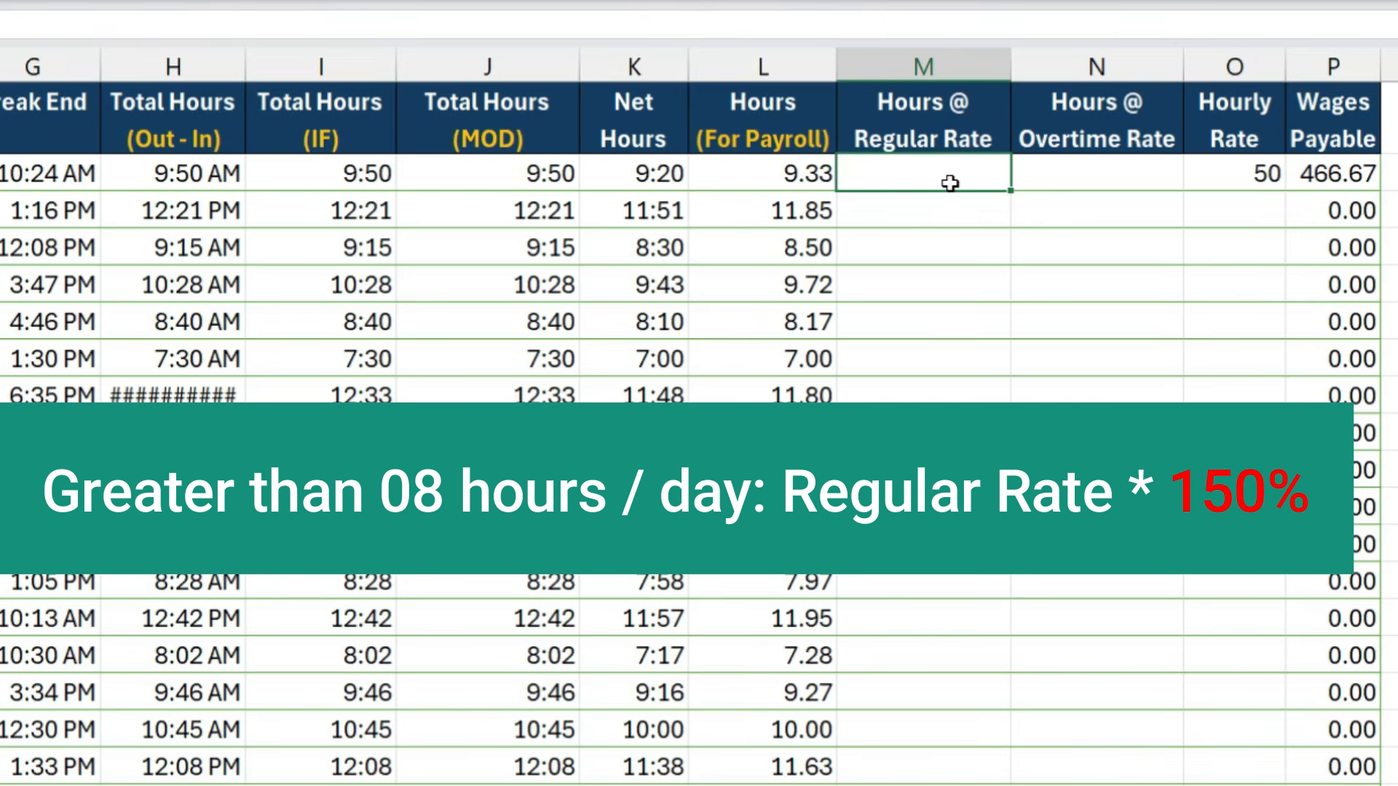
type("=")
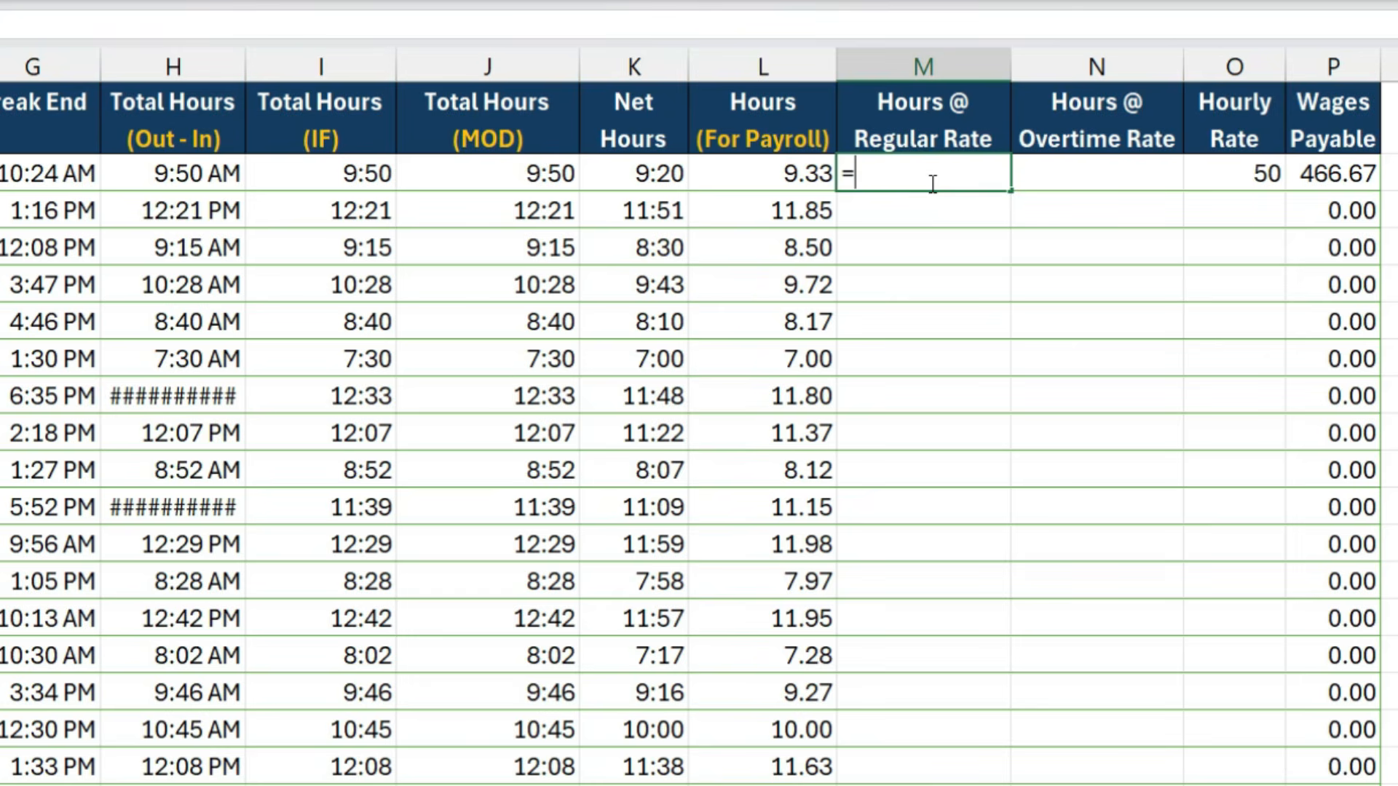
type("min")
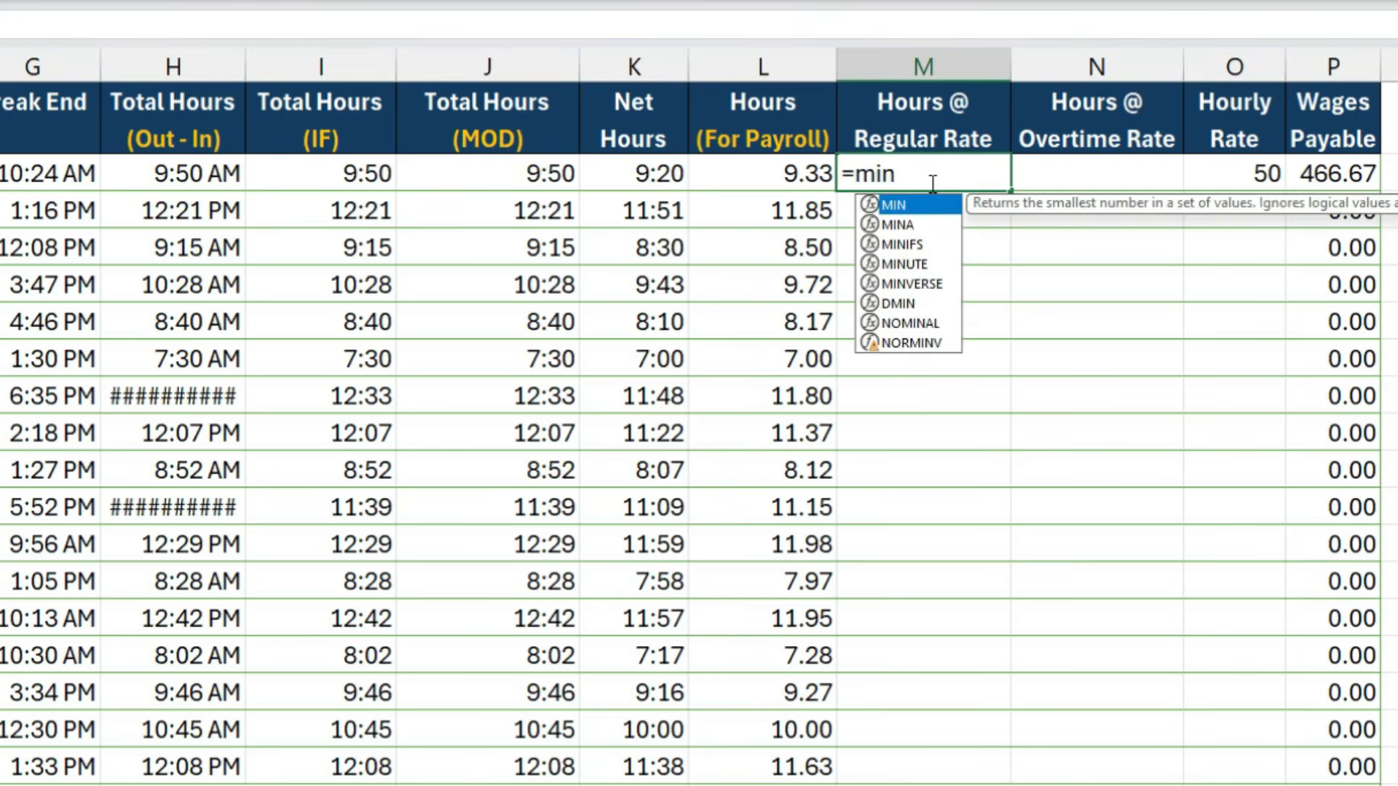
key("Tab")
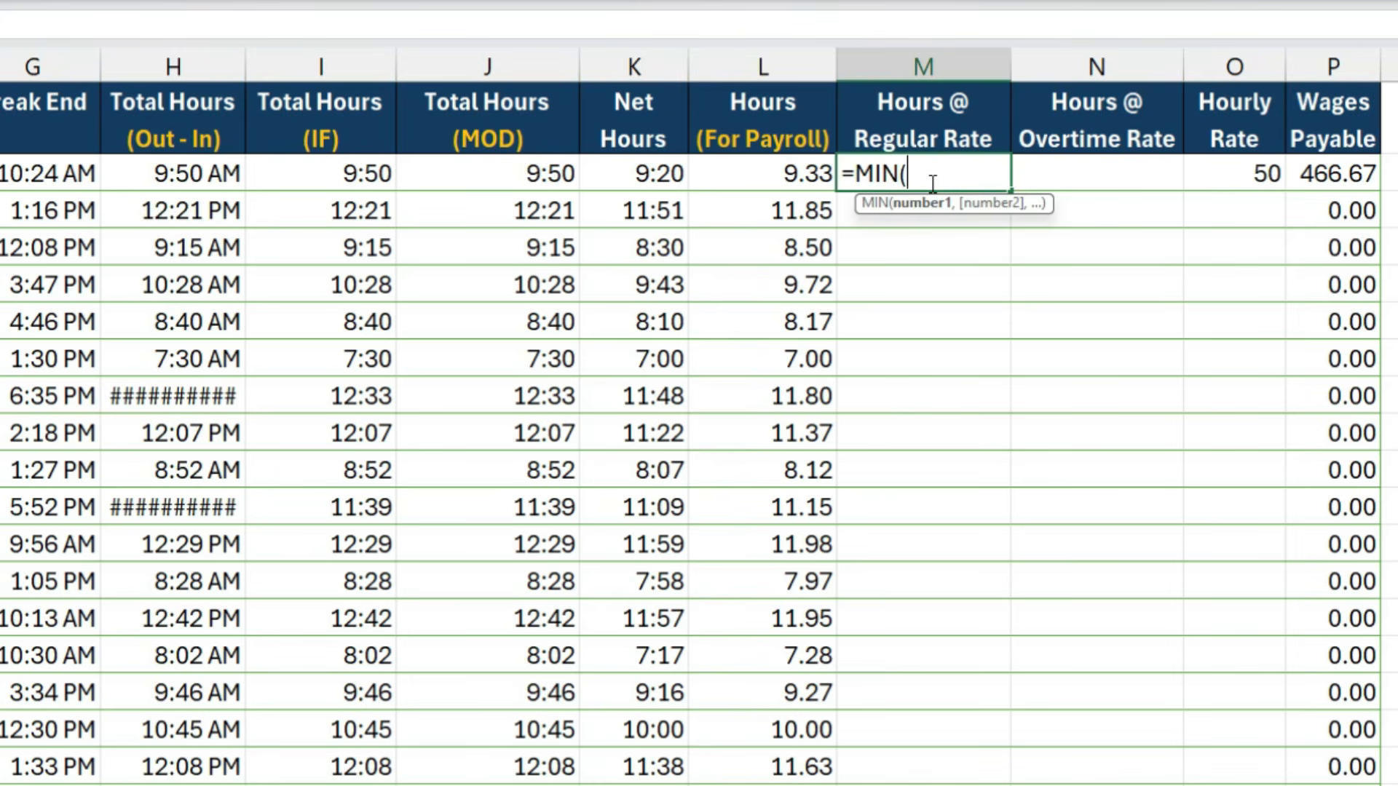
left_click(779, 178)
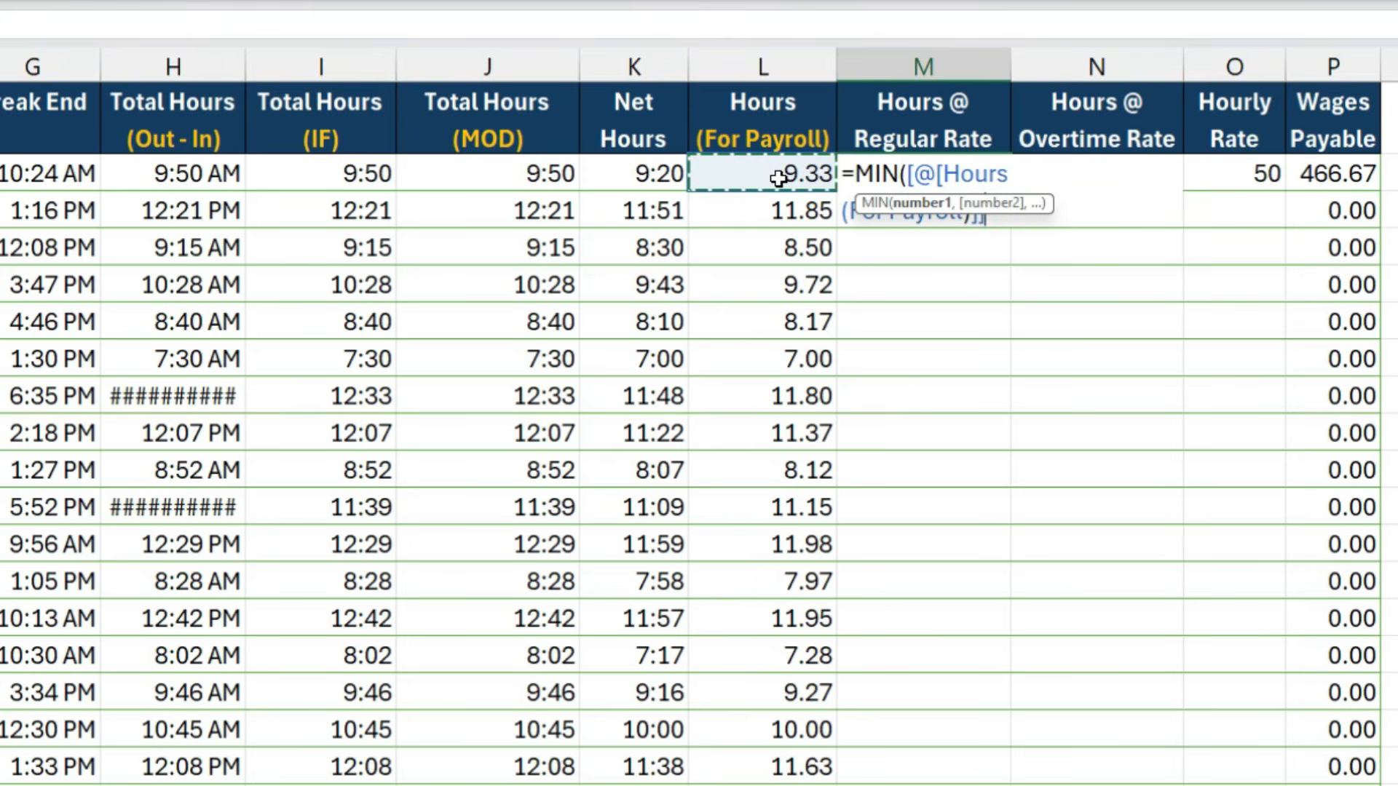
type(",")
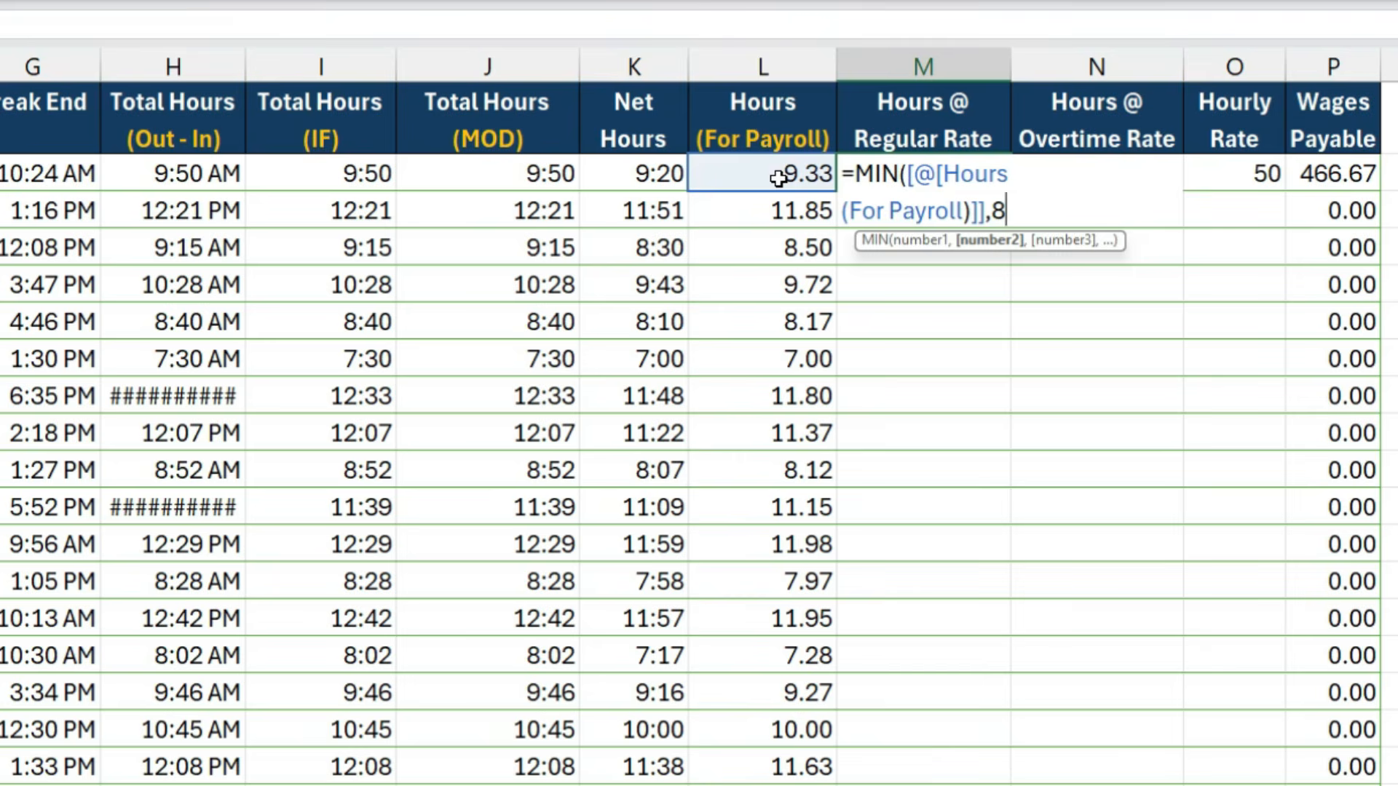
type("8)")
key("Return")
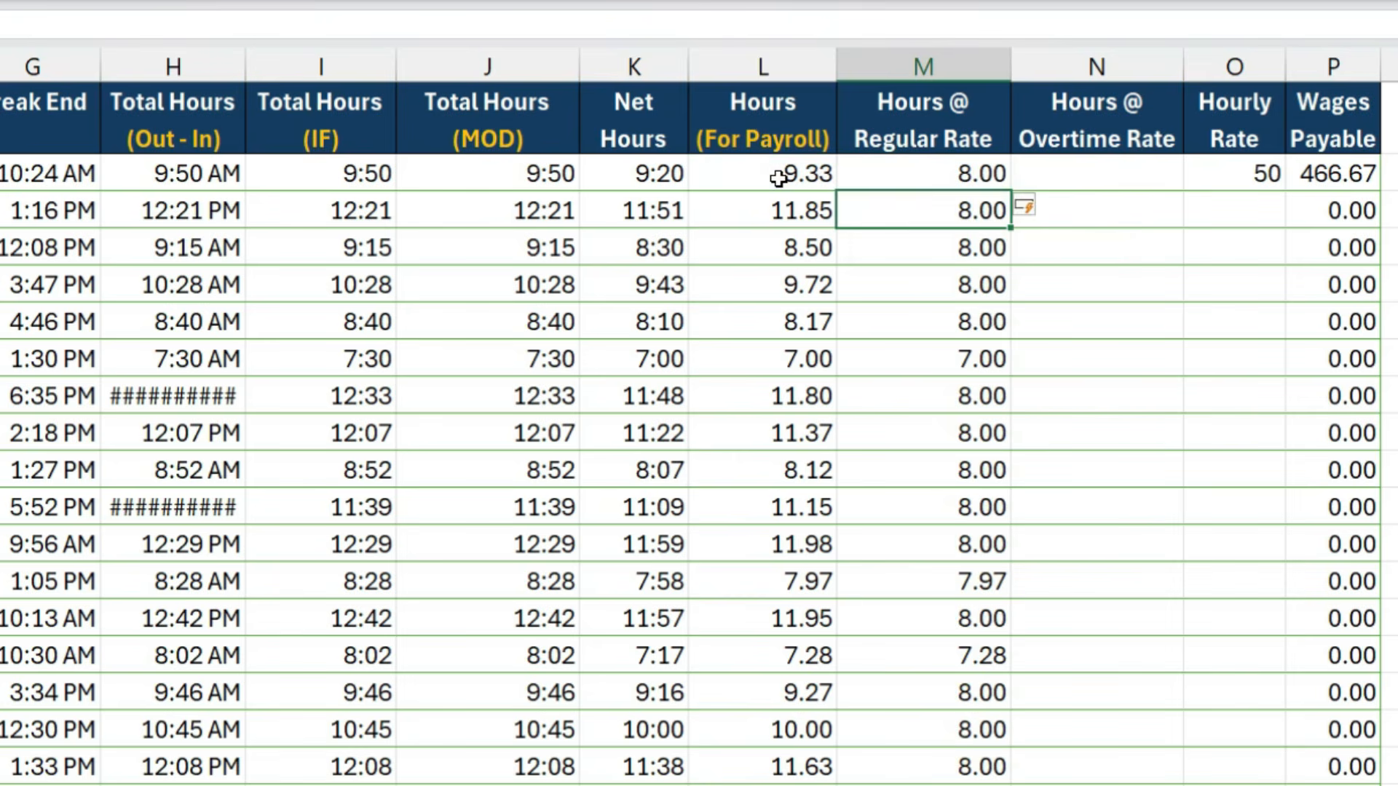
left_click(917, 183)
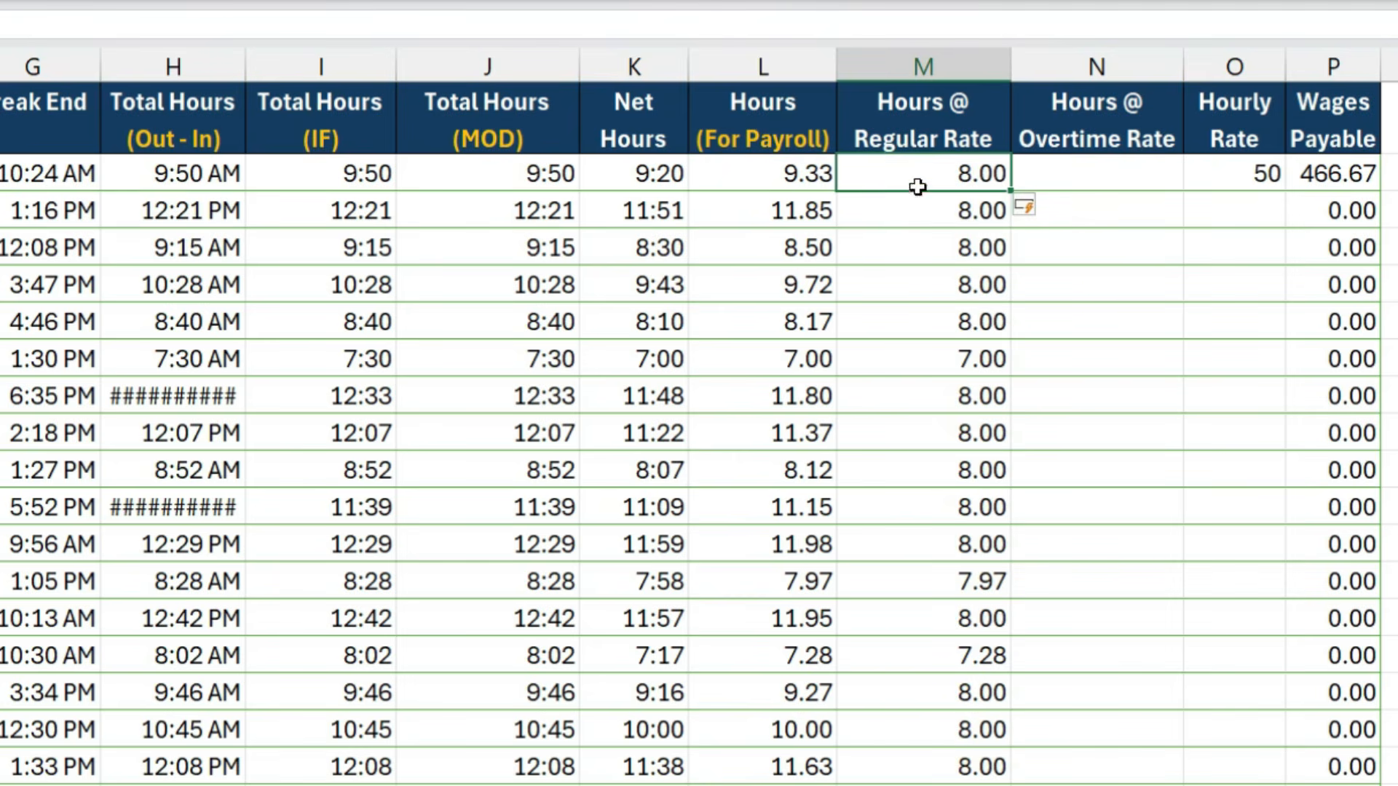
- Fill the Hours @ Overtime Rate column with a MAX formula of Hours (For Payroll) minus 8, with 0 as the minimum
left_click(1090, 186)
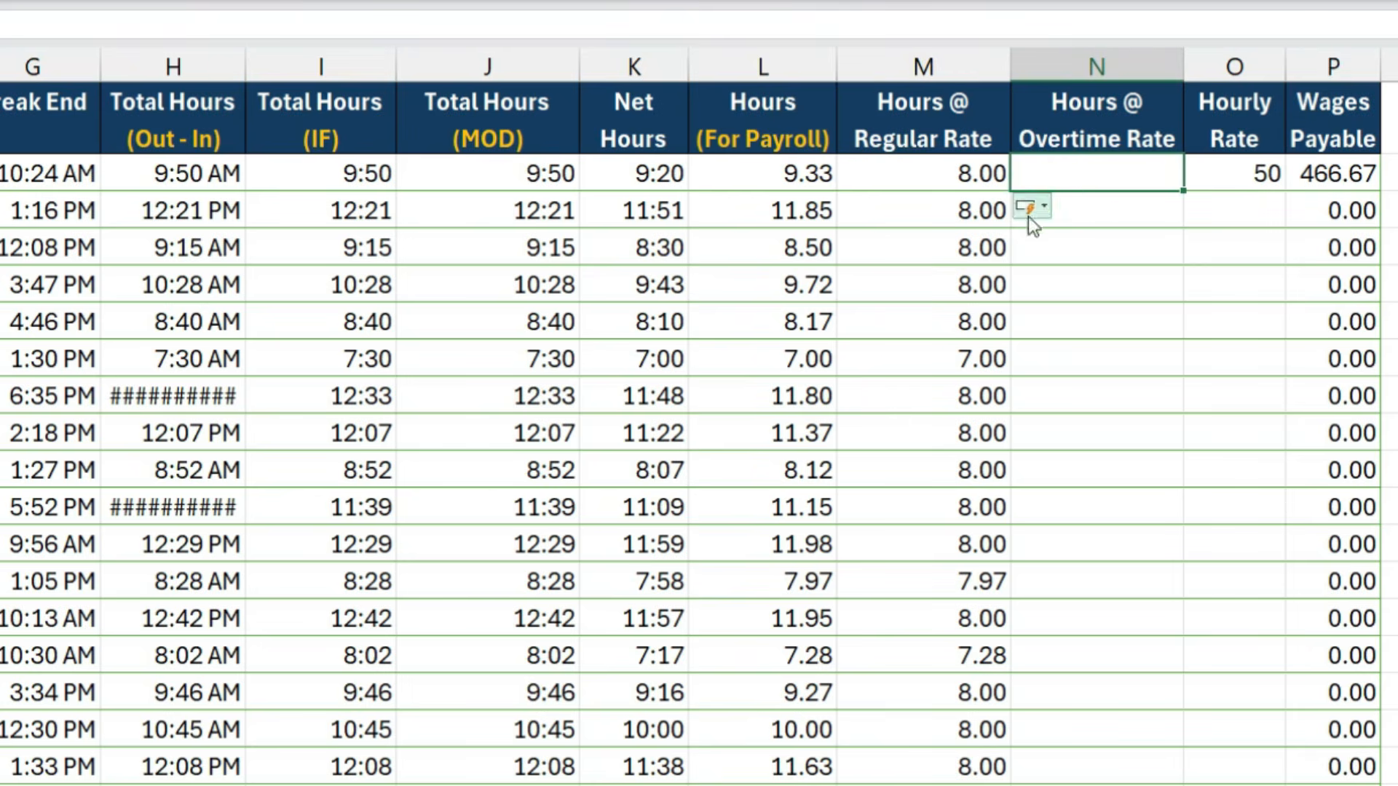
type("=max")
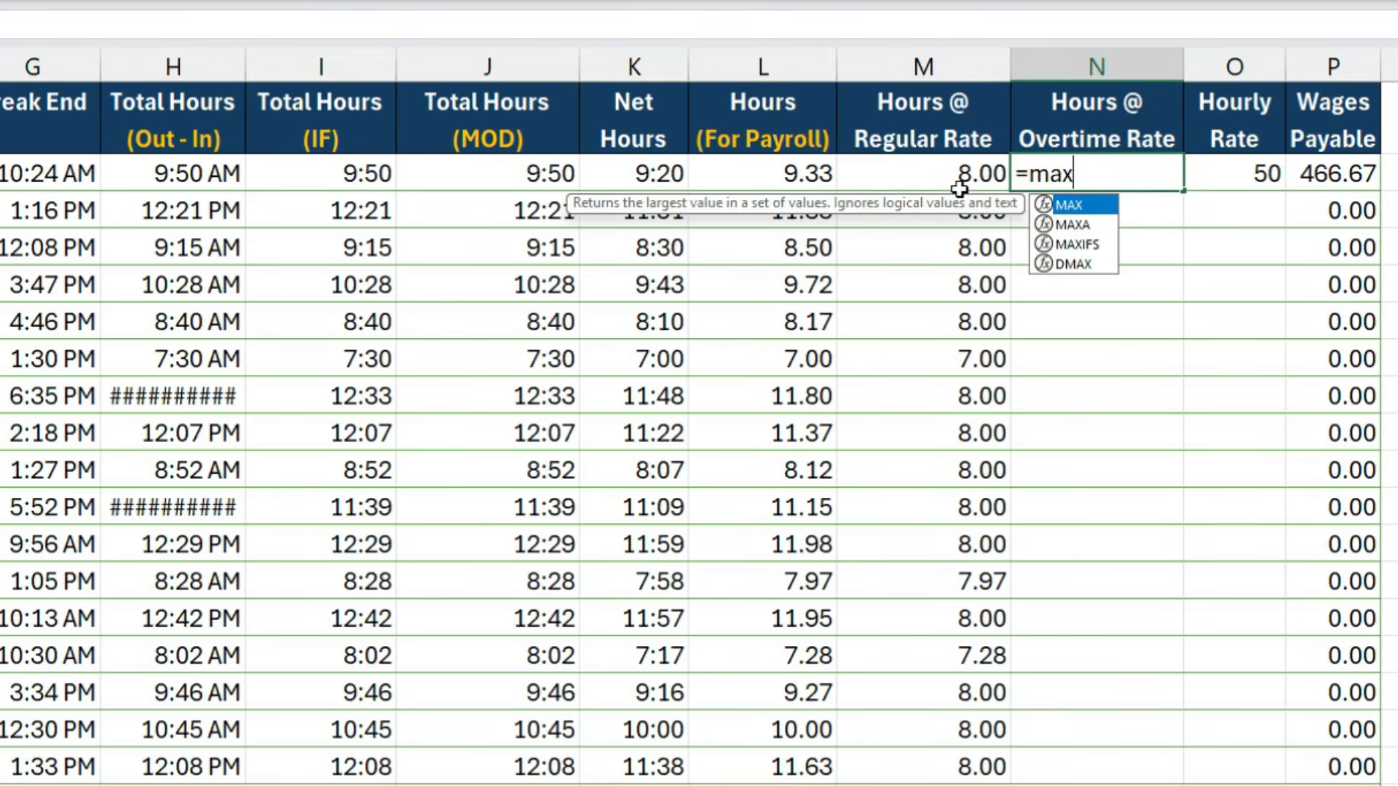
key("Tab")
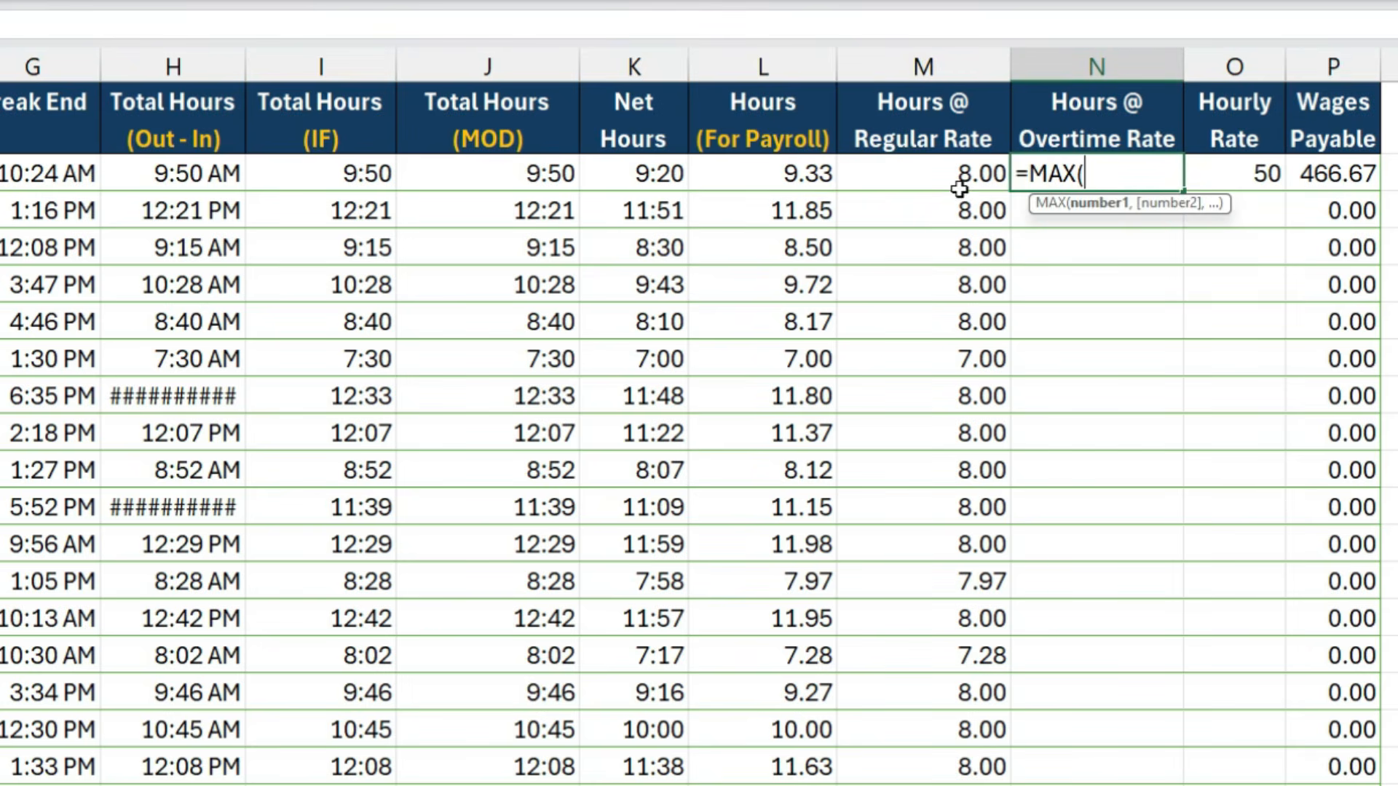
left_click(798, 172)
type("-8,0")
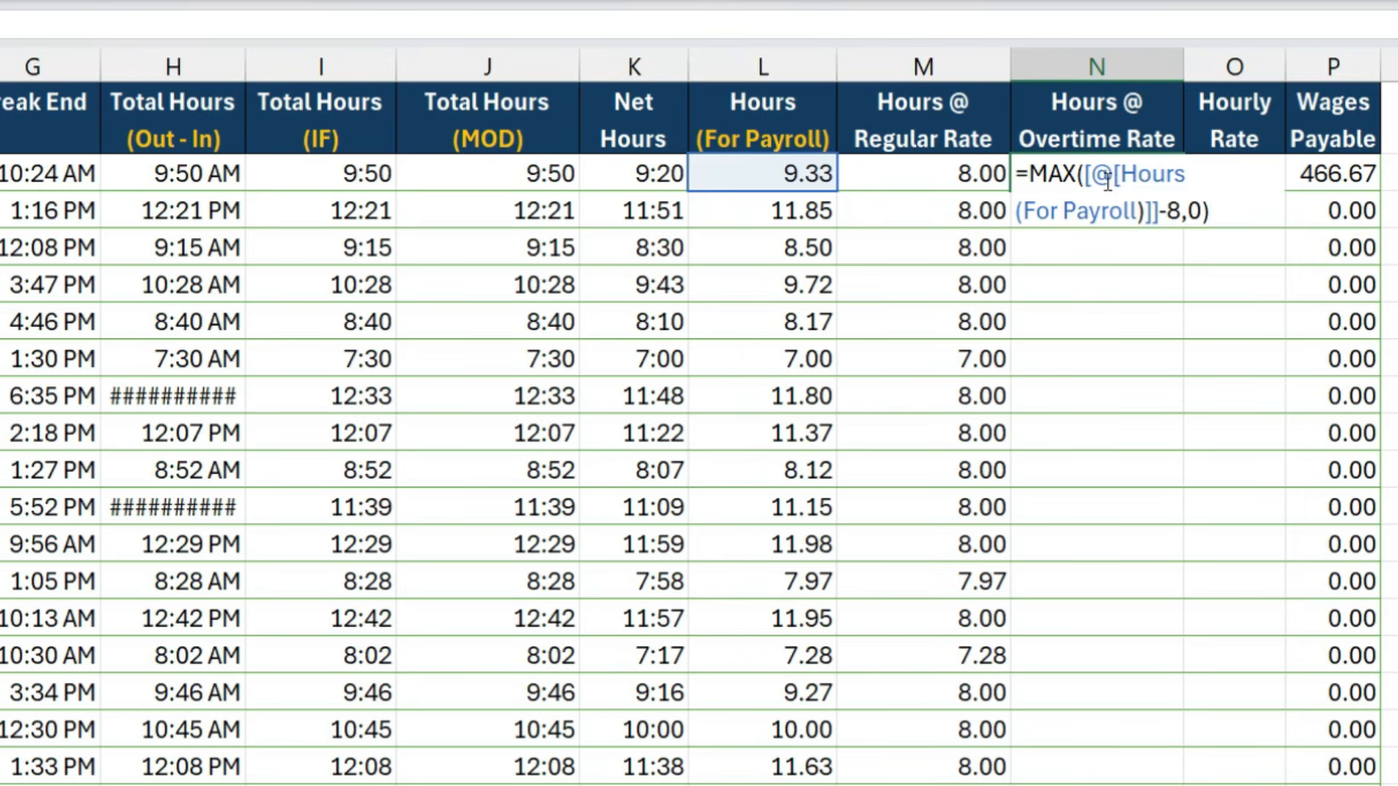
key("Return")
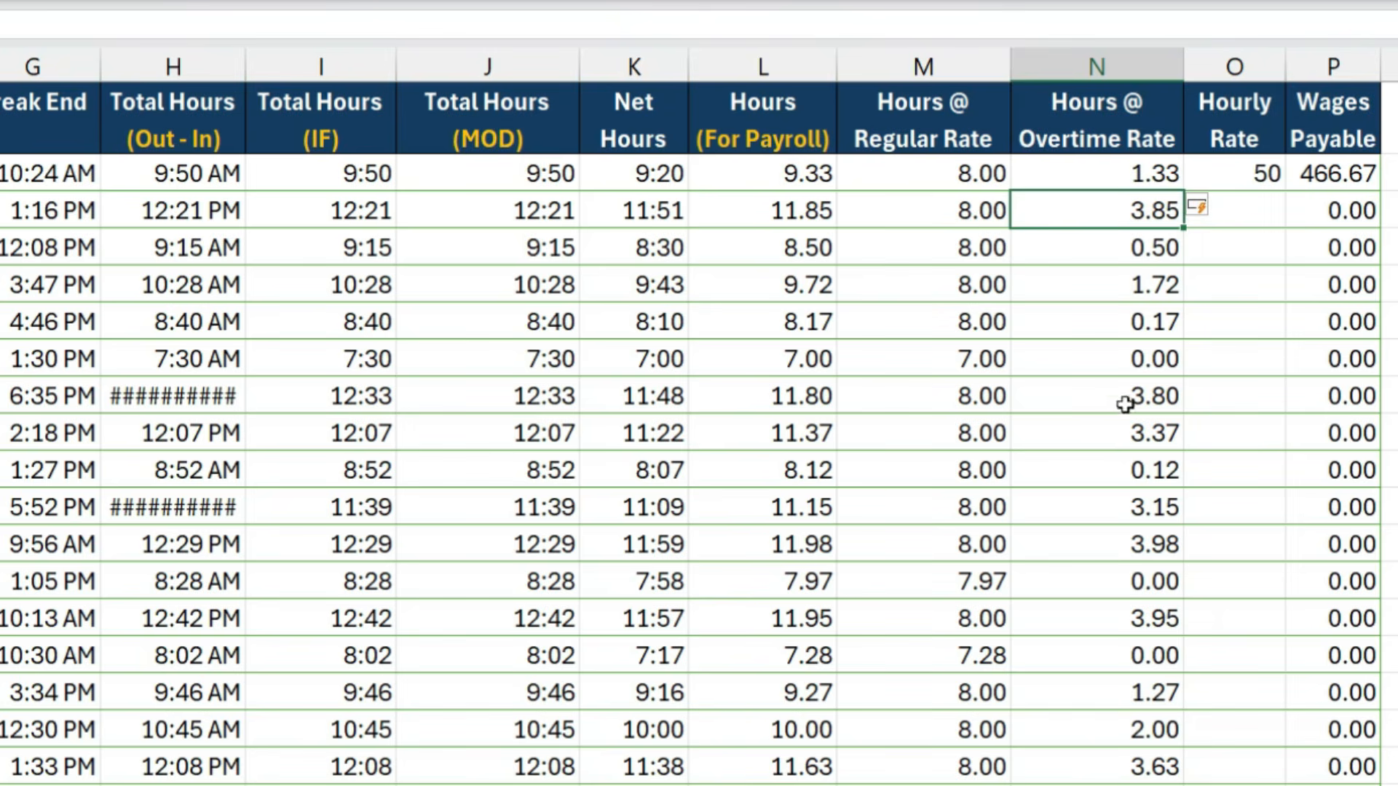
- Start a new Wages Payable formula in the first row, multiplying Hours @ Regular Rate by Hourly Rate
key("Up")
key("Right")
key("Right")
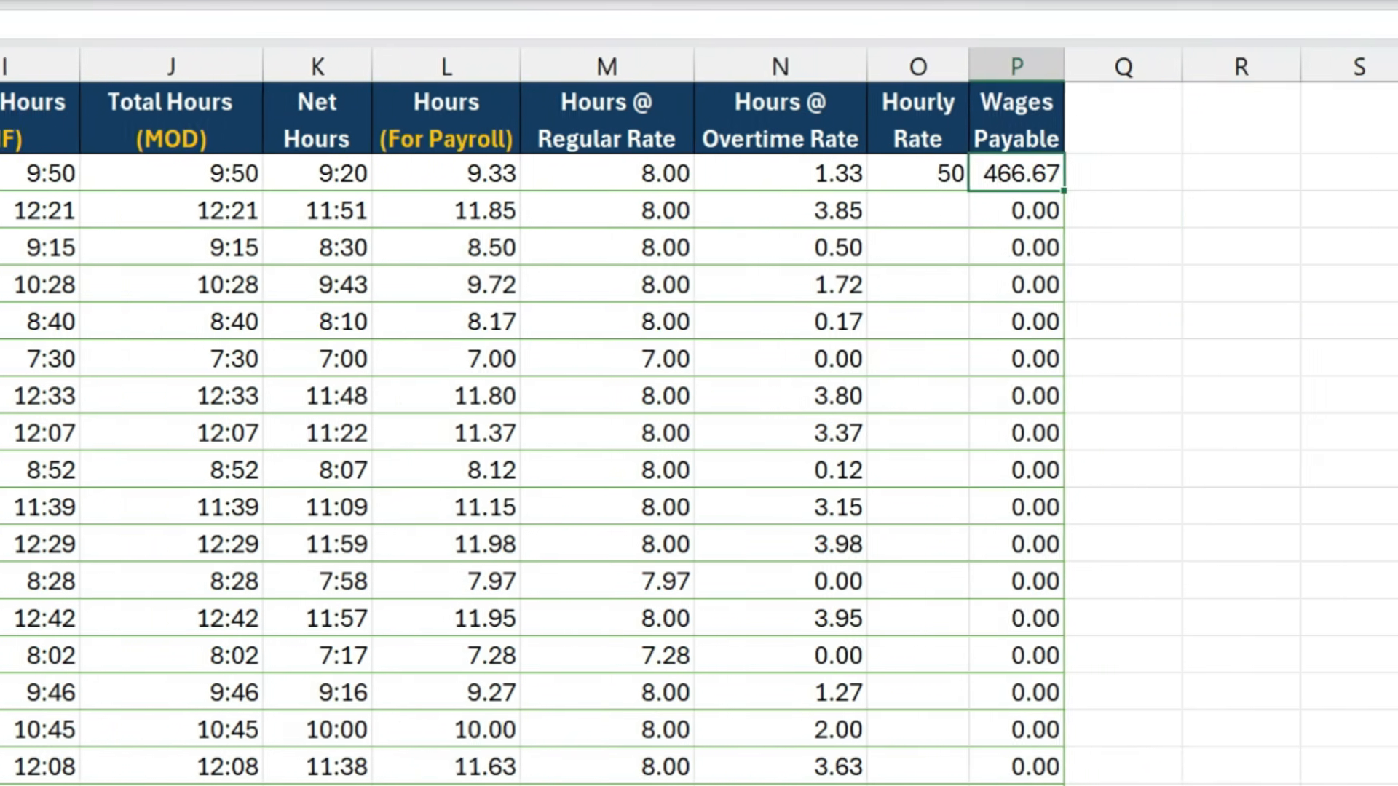
type("=")
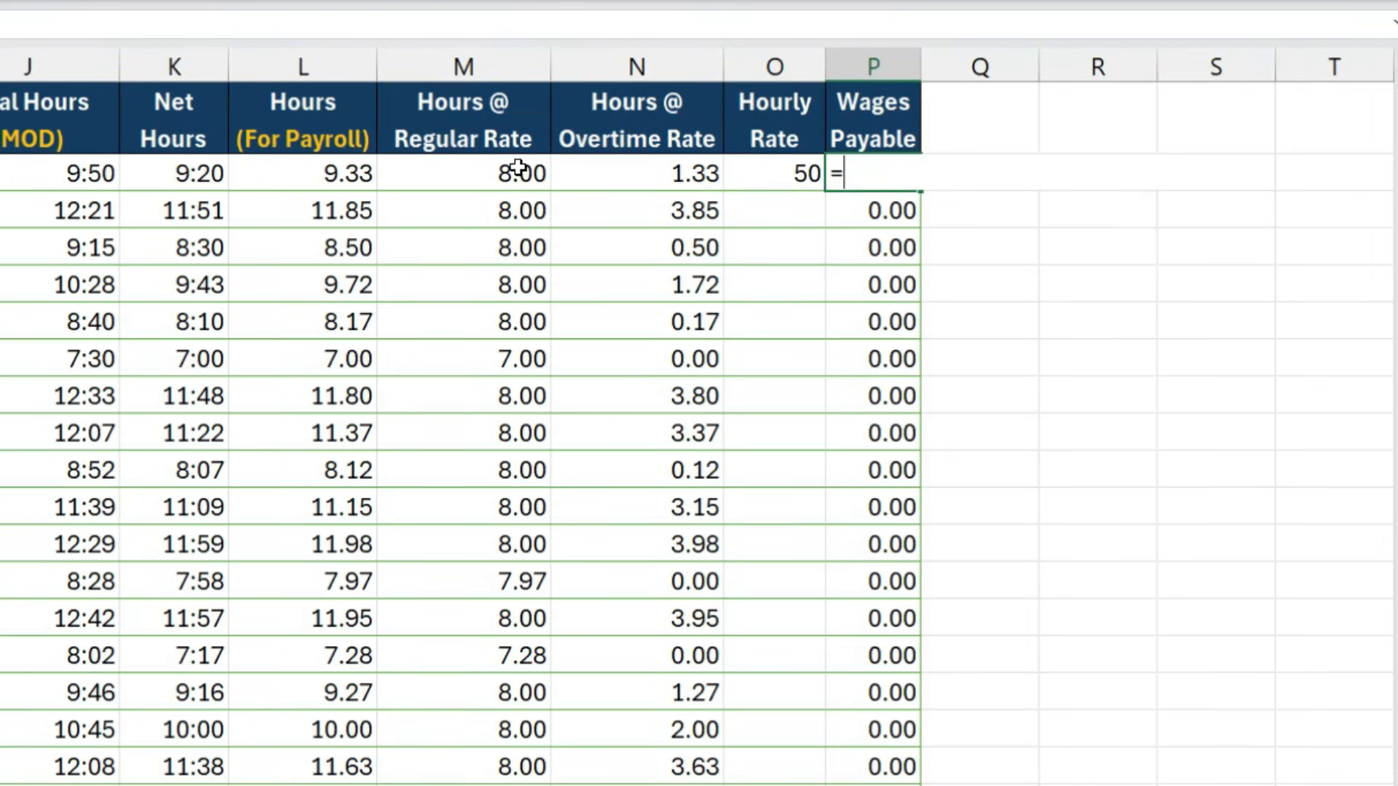
left_click(522, 168)
type("*")
left_click(792, 172)
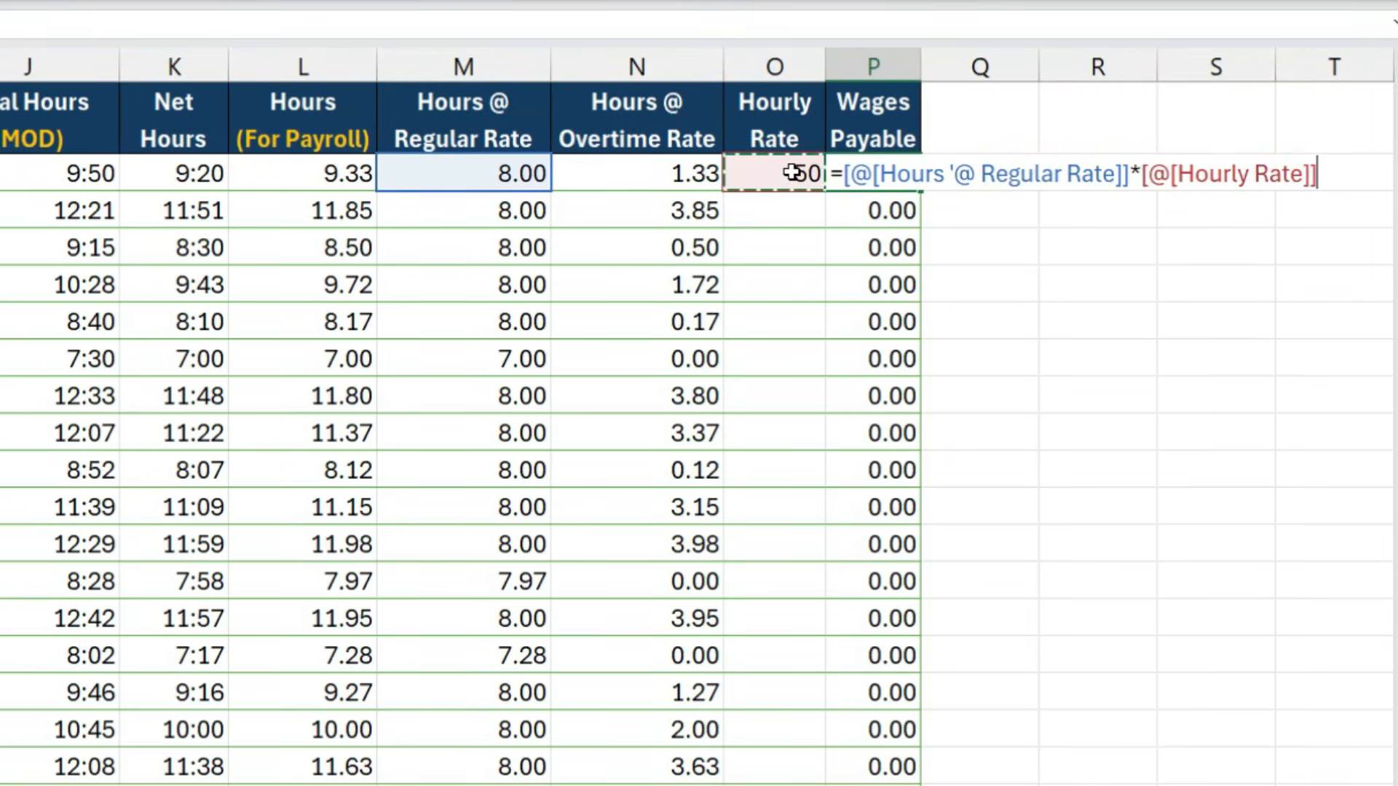
- Add Hours @ Overtime Rate times Hourly Rate times 150% to the Wages Payable formula and enter it
type("+")
left_click(676, 175)
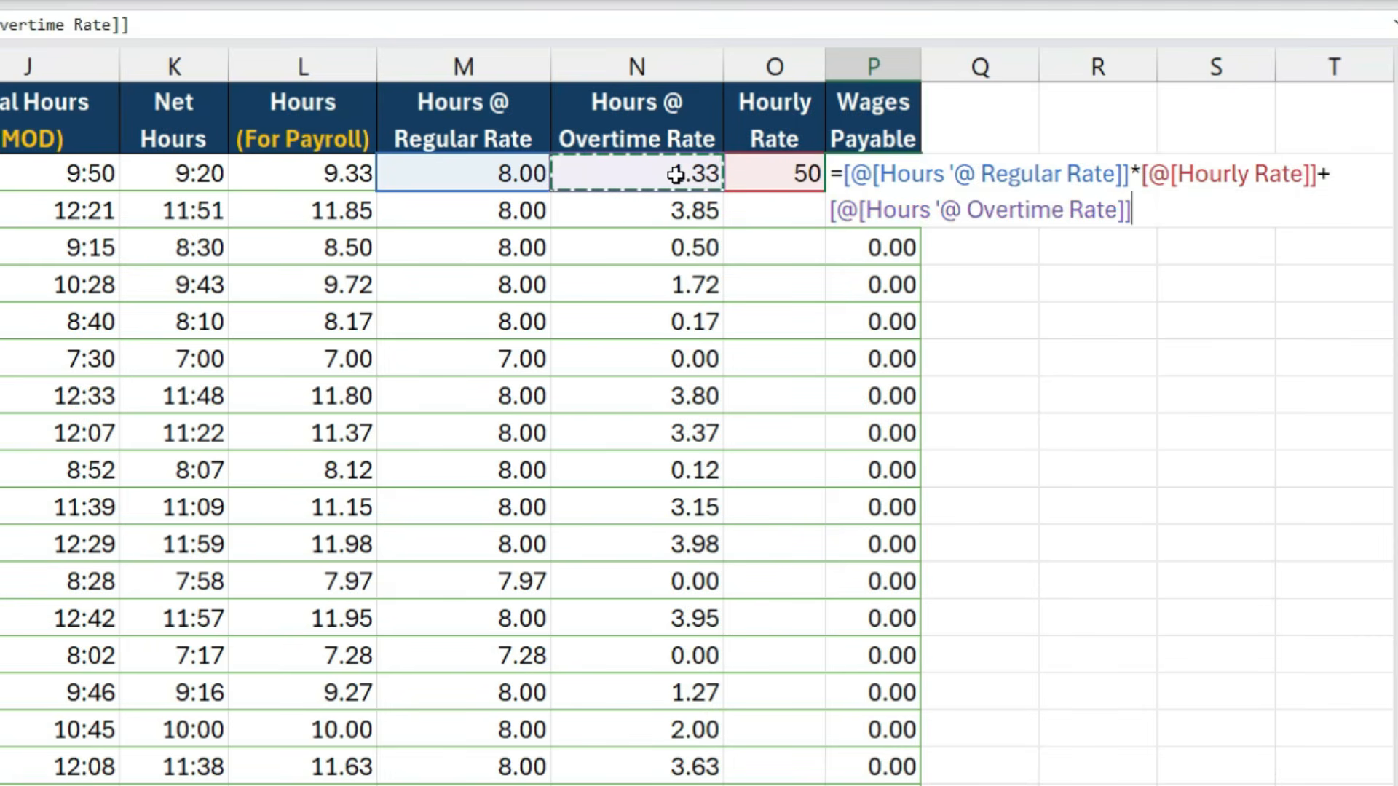
type("*")
left_click(782, 175)
type("*150")
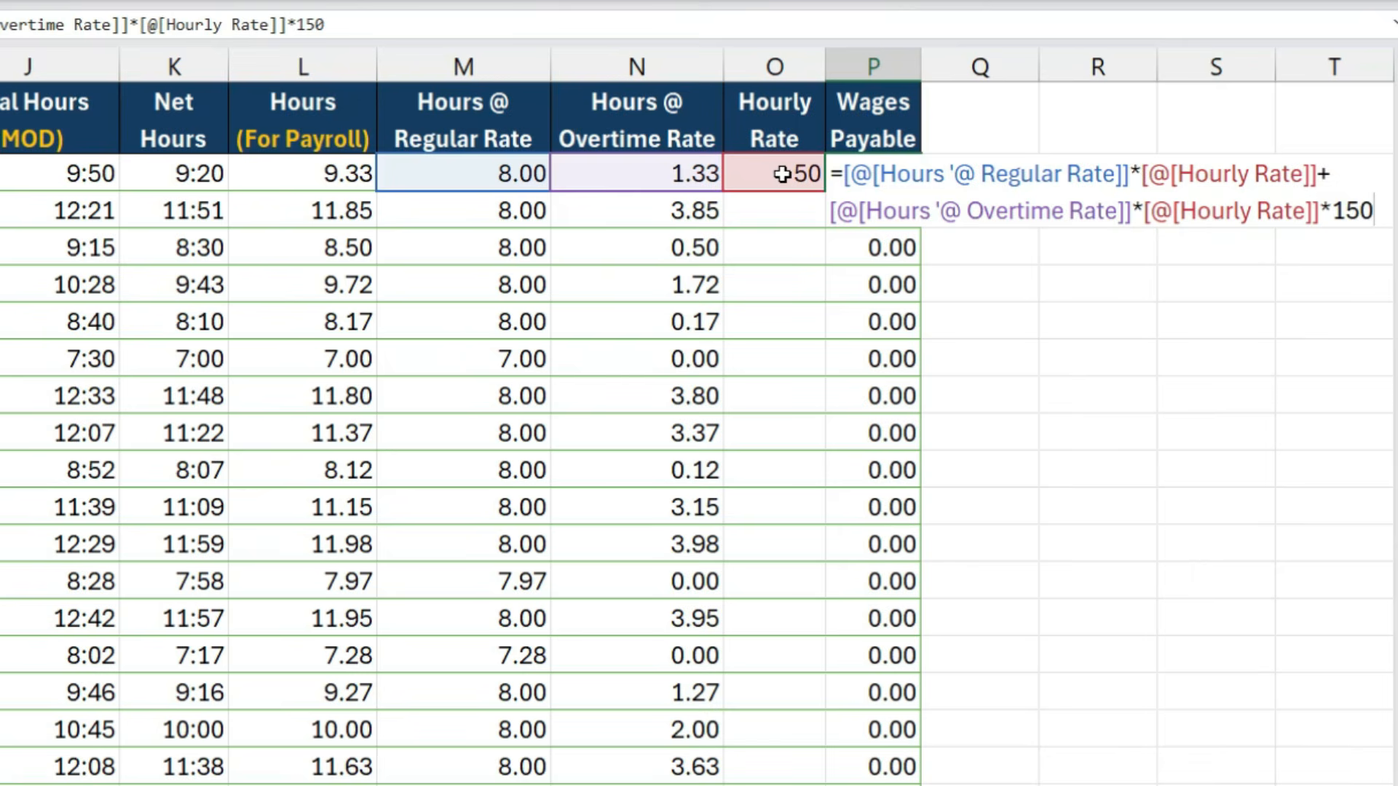
type("%")
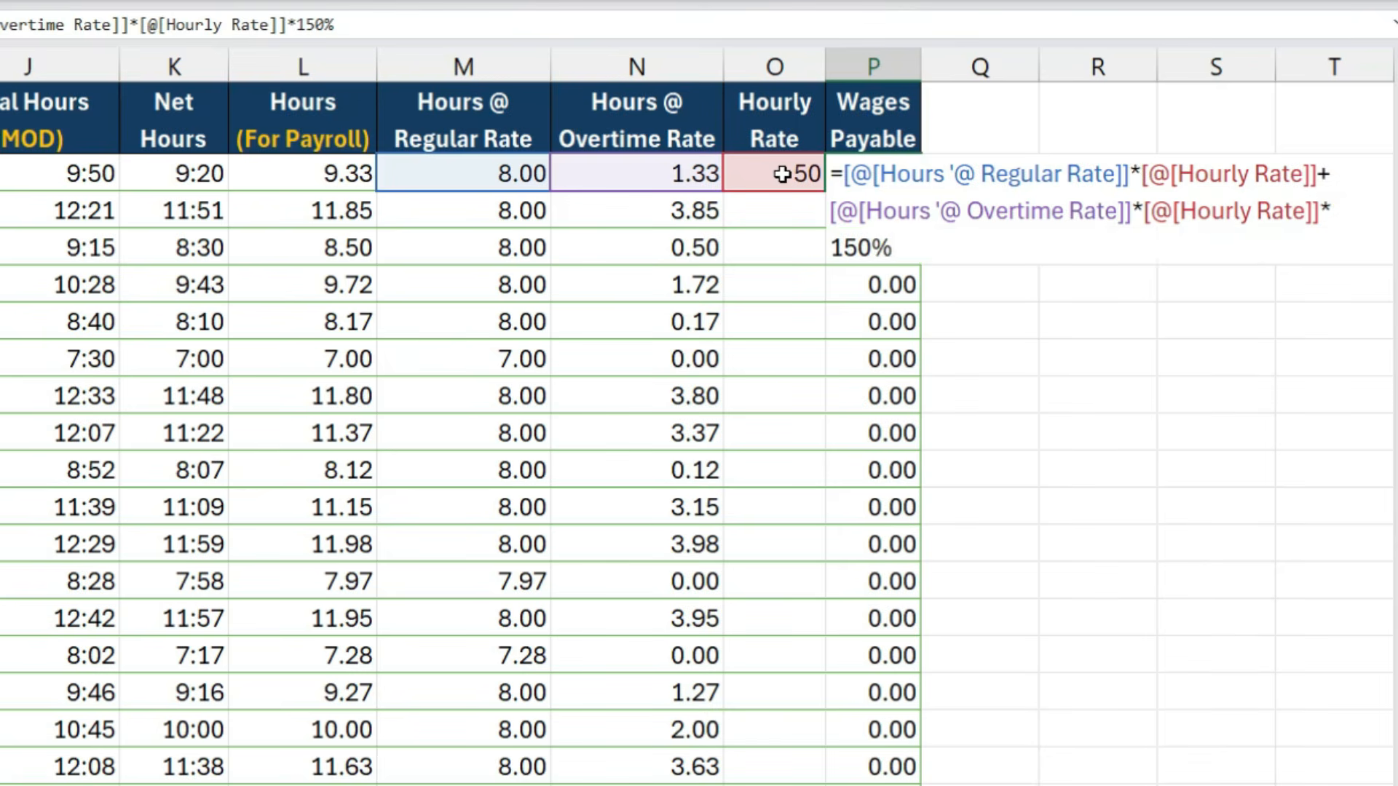
key("Return")
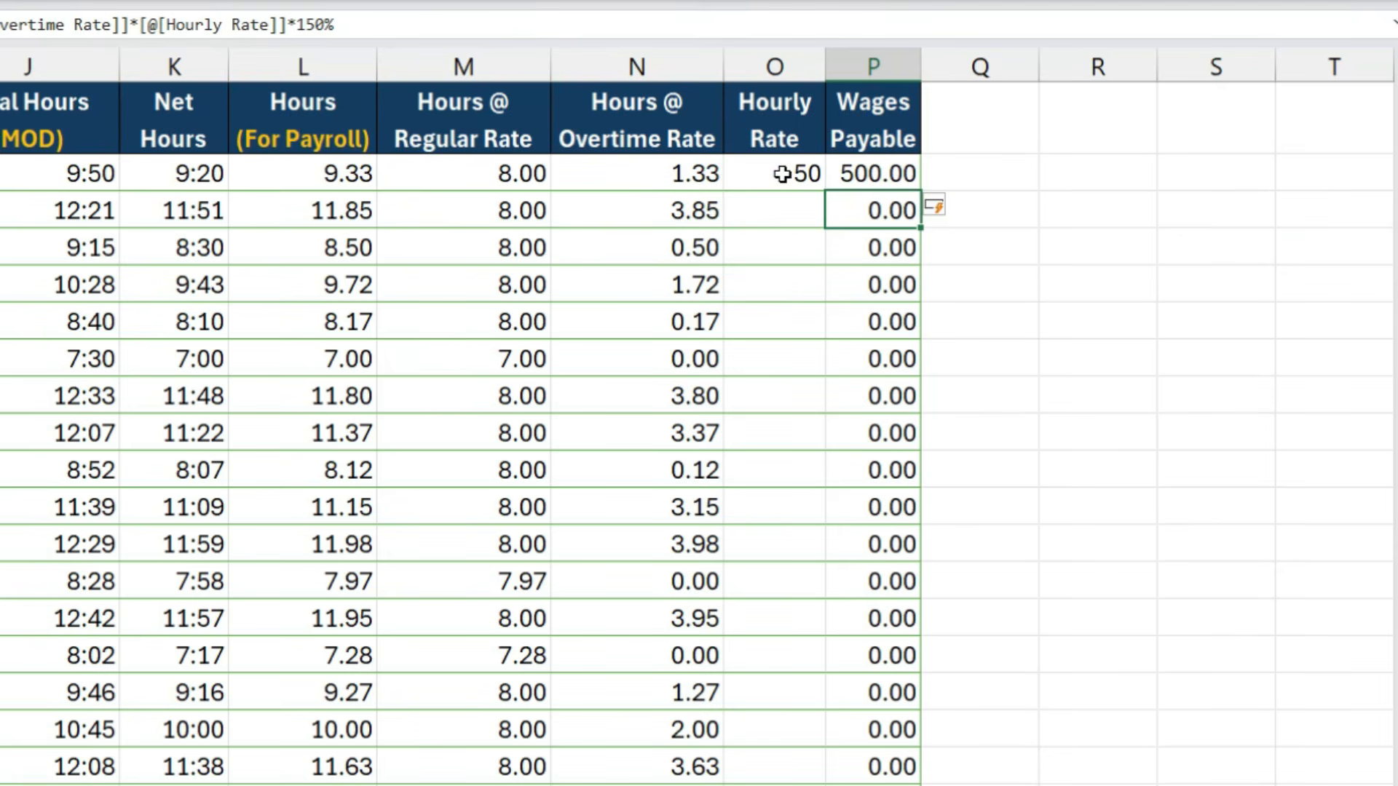
left_click(852, 175)
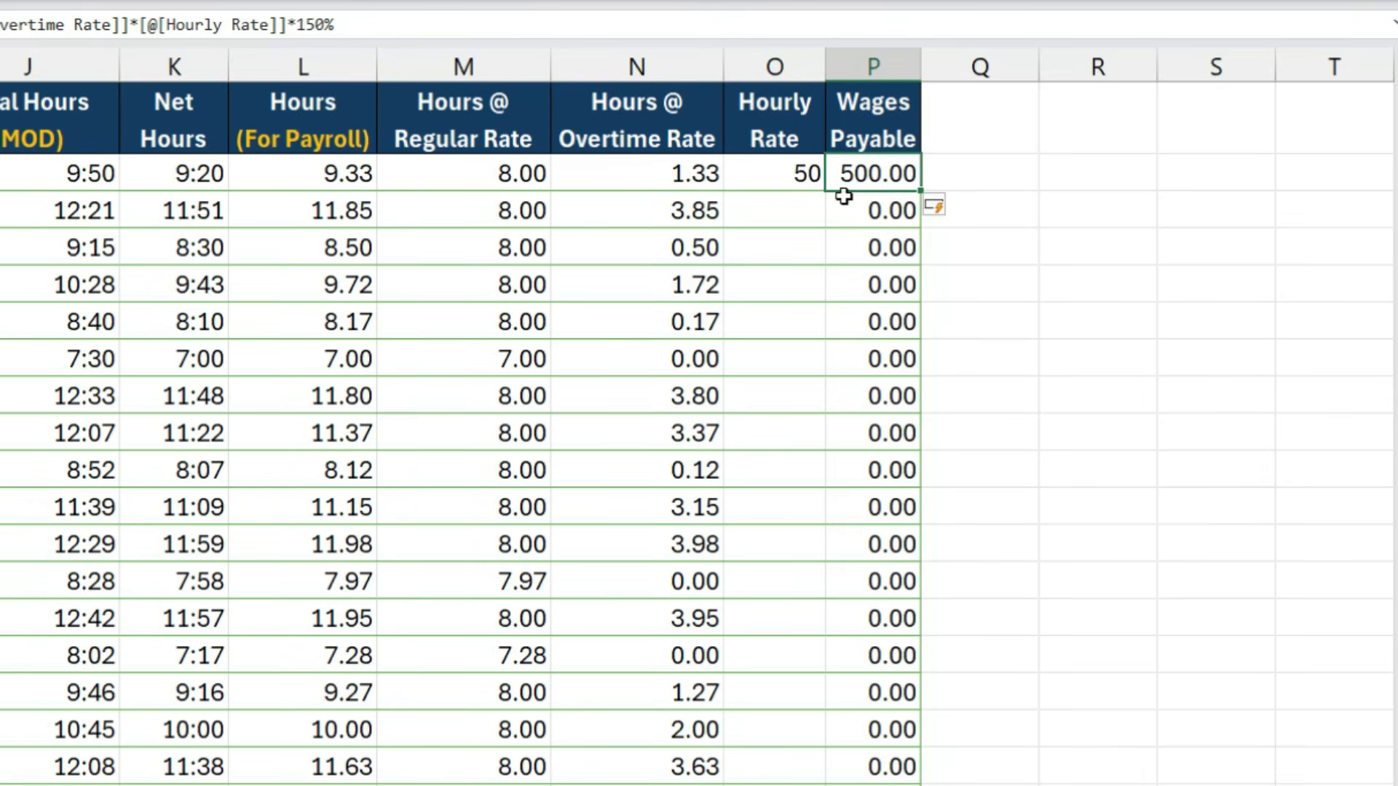
- Copy the first row's Hourly Rate of 50 down the whole column and review the resulting Wages Payable cells
left_click(800, 178)
double_click(824, 191)
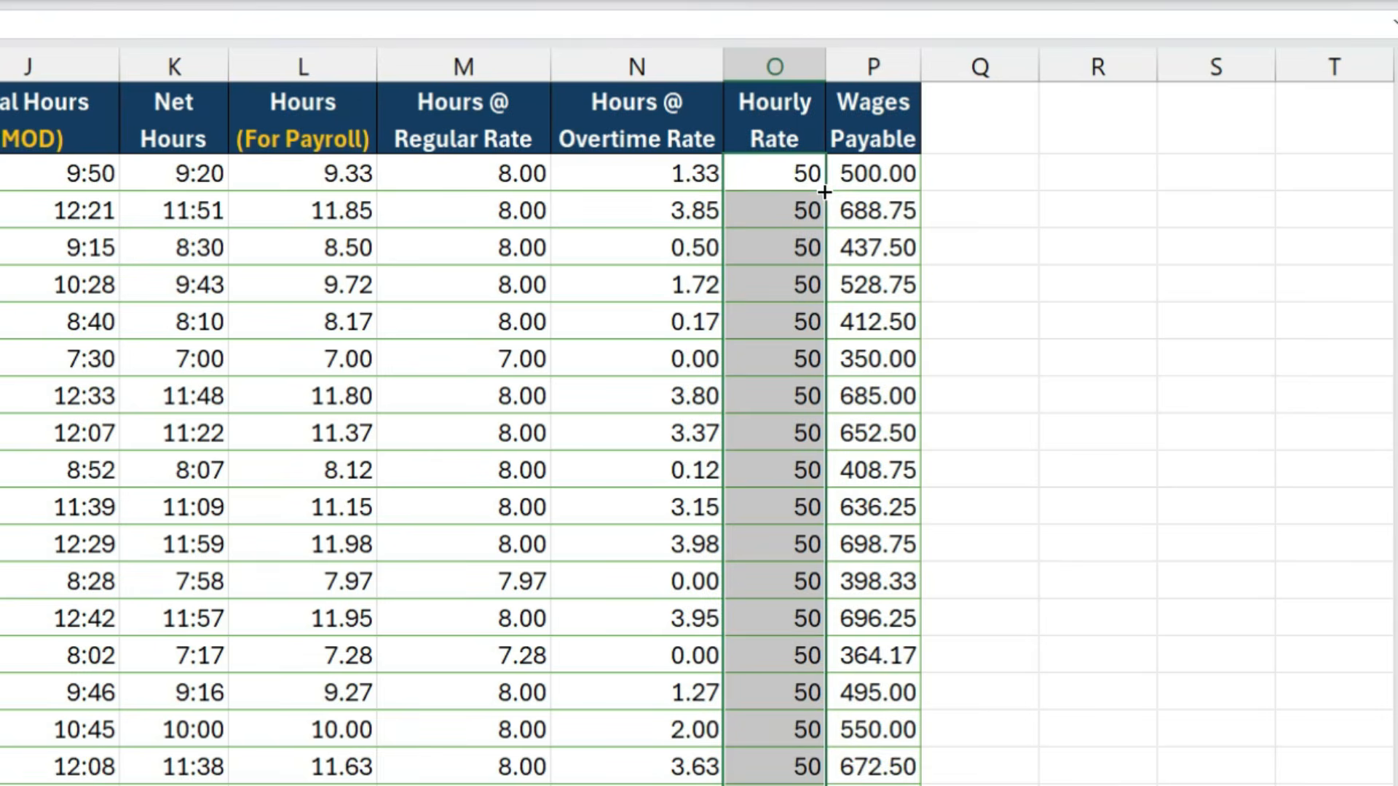
left_click(874, 212)
left_click(903, 250)
left_click(874, 281)
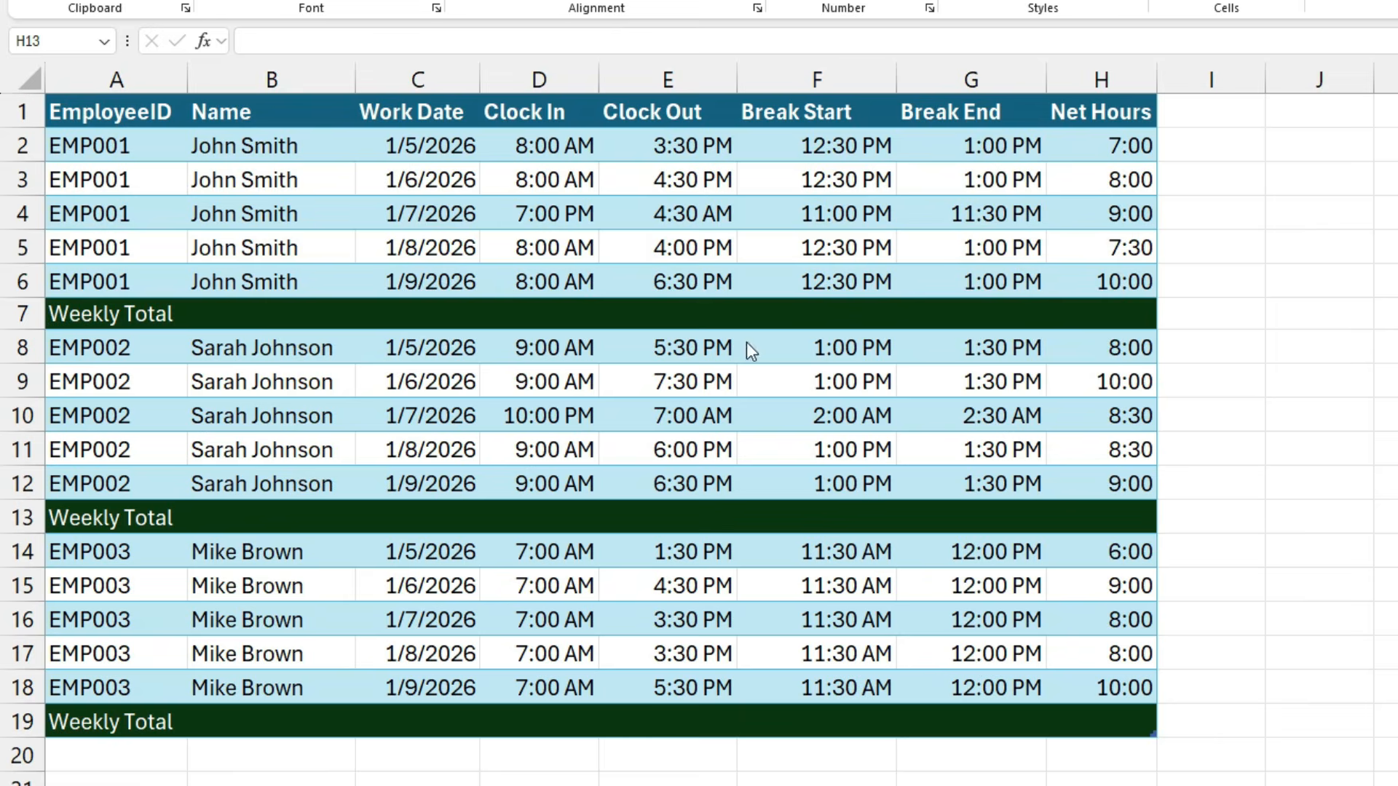
- In the weekly time sheet, total the first employee's Net Hours in Weekly Total cell H7 with =SUM(H2:H6)
left_click(322, 156)
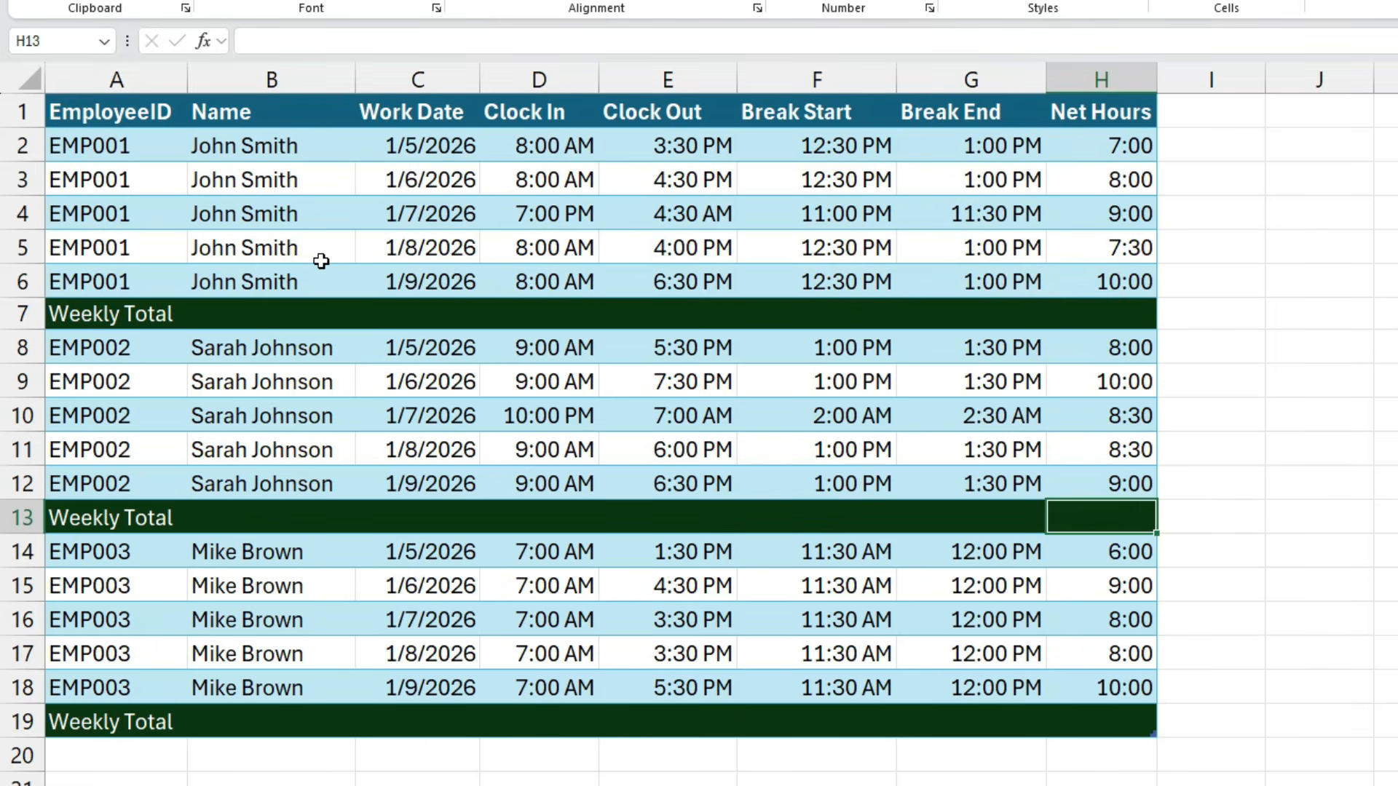
left_click_drag(310, 150, 327, 274)
left_click_drag(1127, 149, 1113, 280)
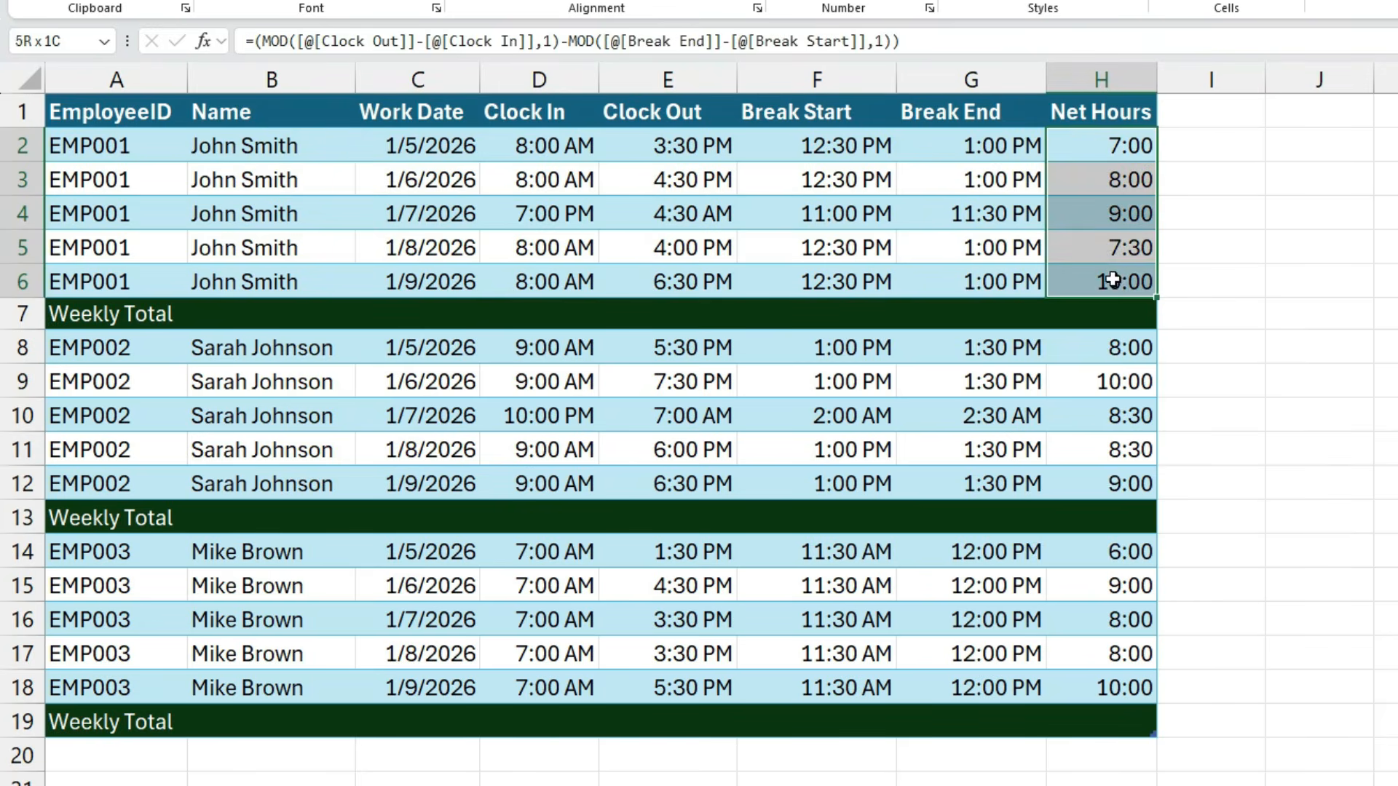
left_click(1112, 314)
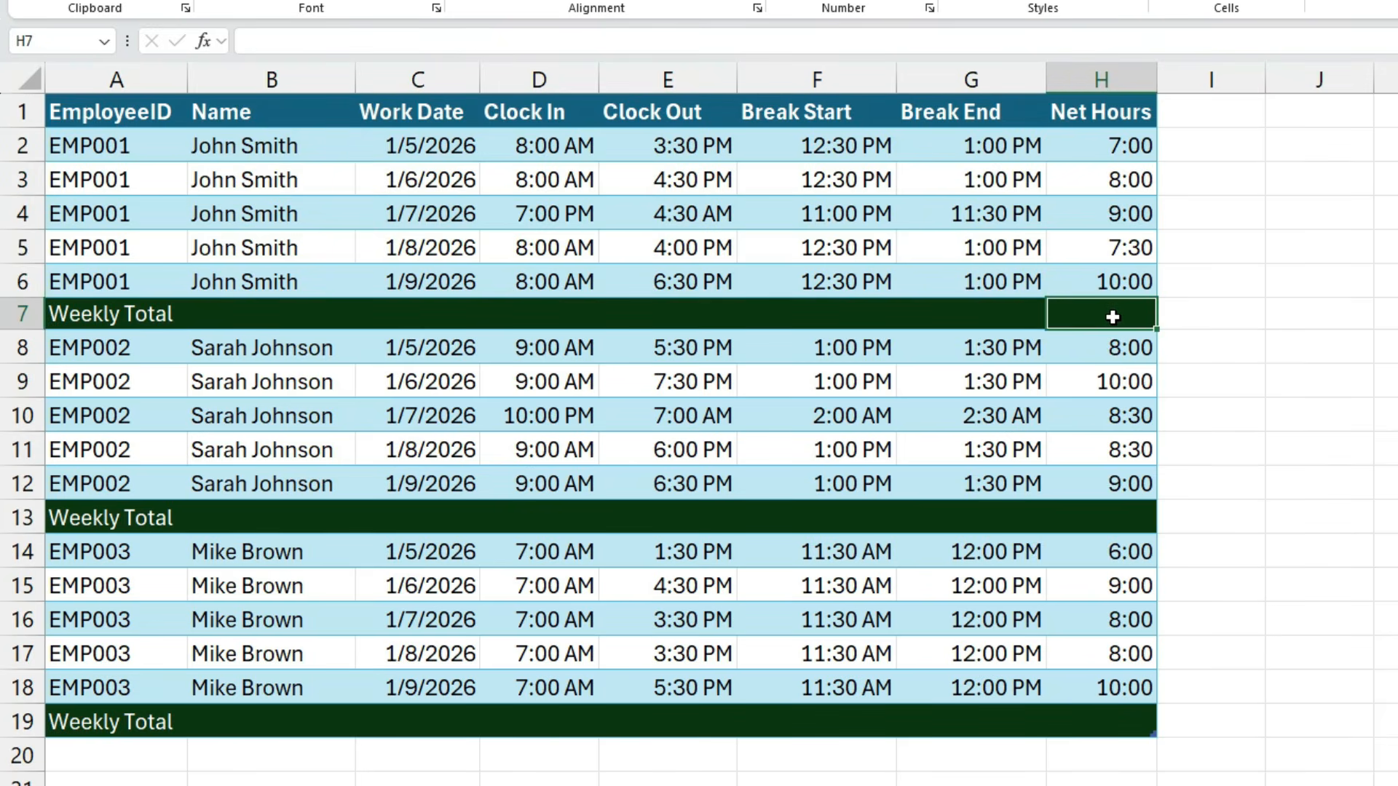
type("=sum(")
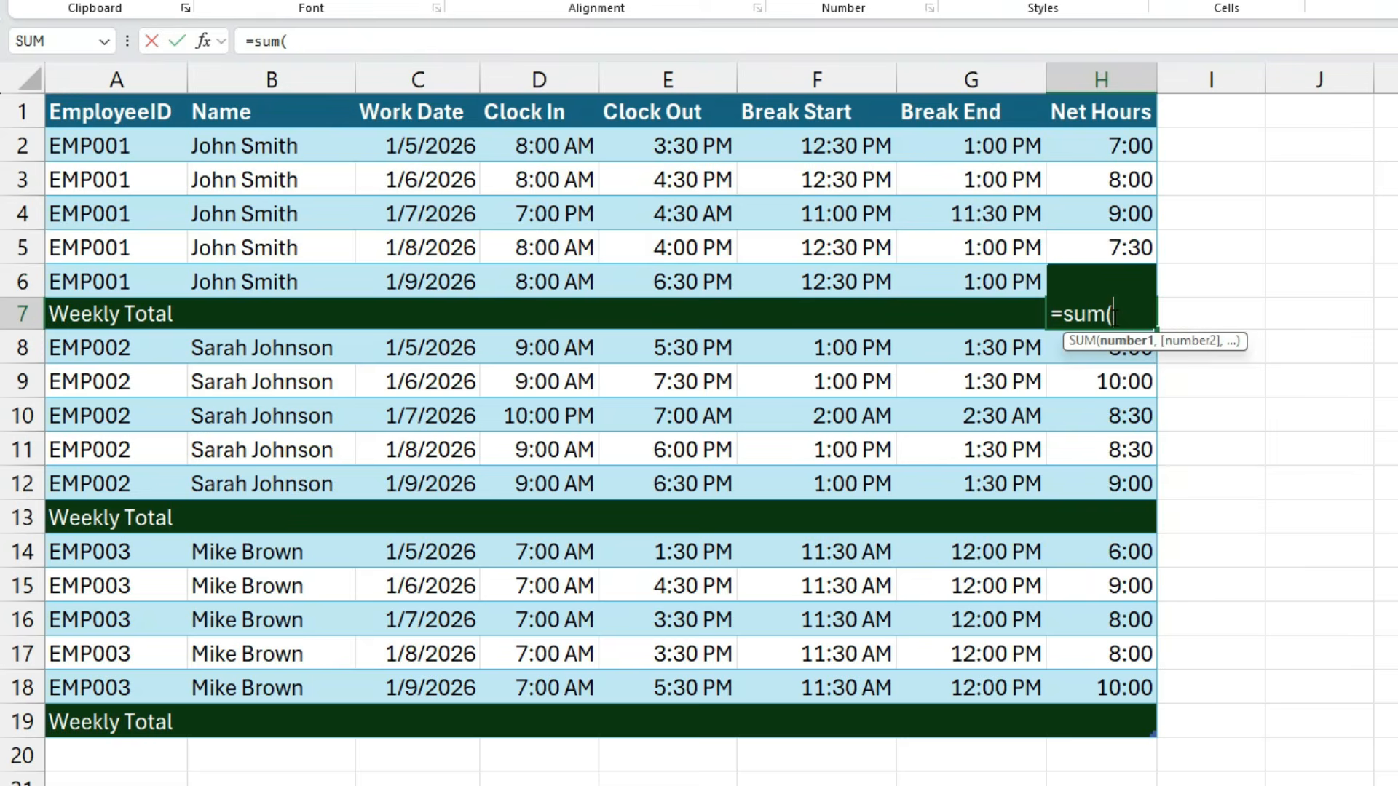
key("Up")
key("shift+Up")
key("shift+Up")
key("shift+Up")
key("shift+Up")
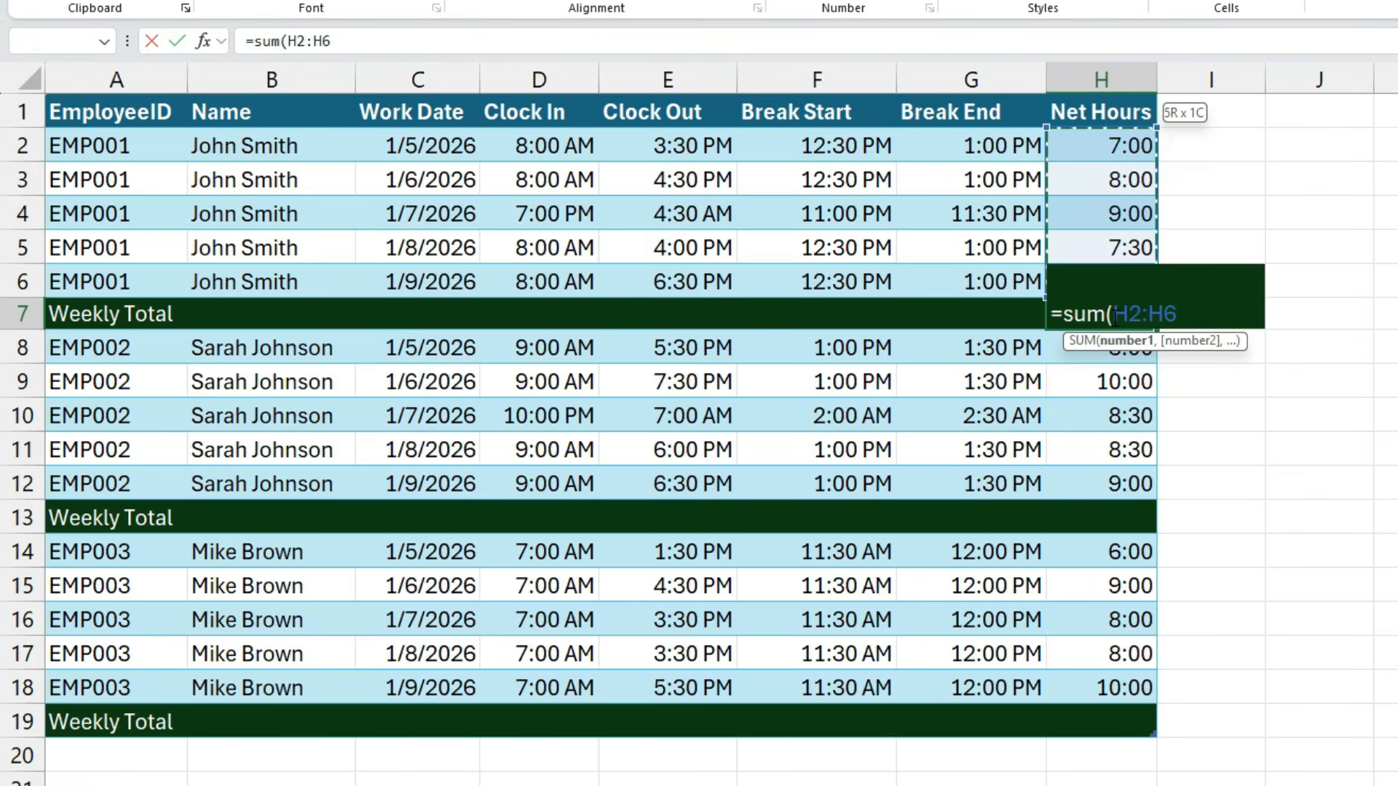
type(")")
key("Return")
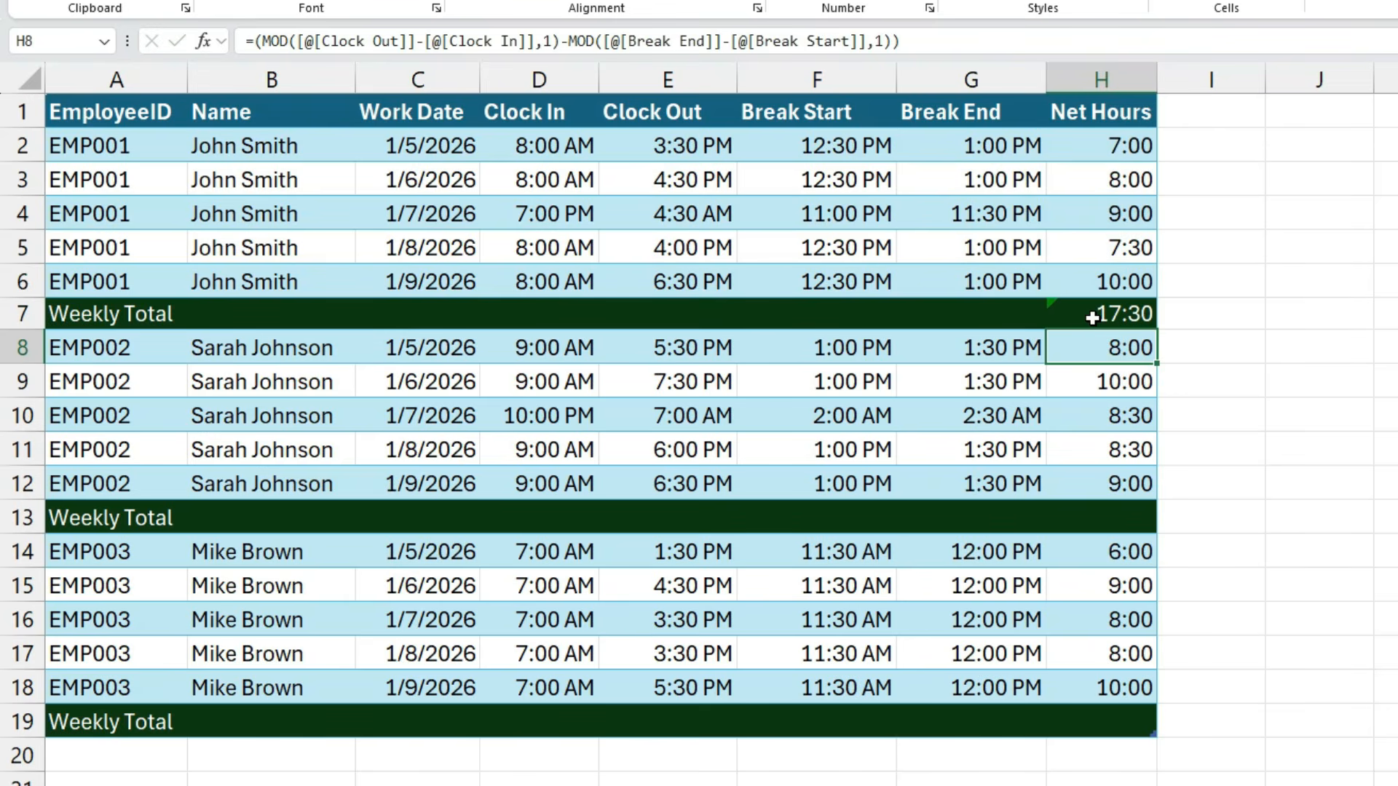
- Apply the custom number format [h]:mm to the first employee's Weekly Total in H7
left_click(1112, 314)
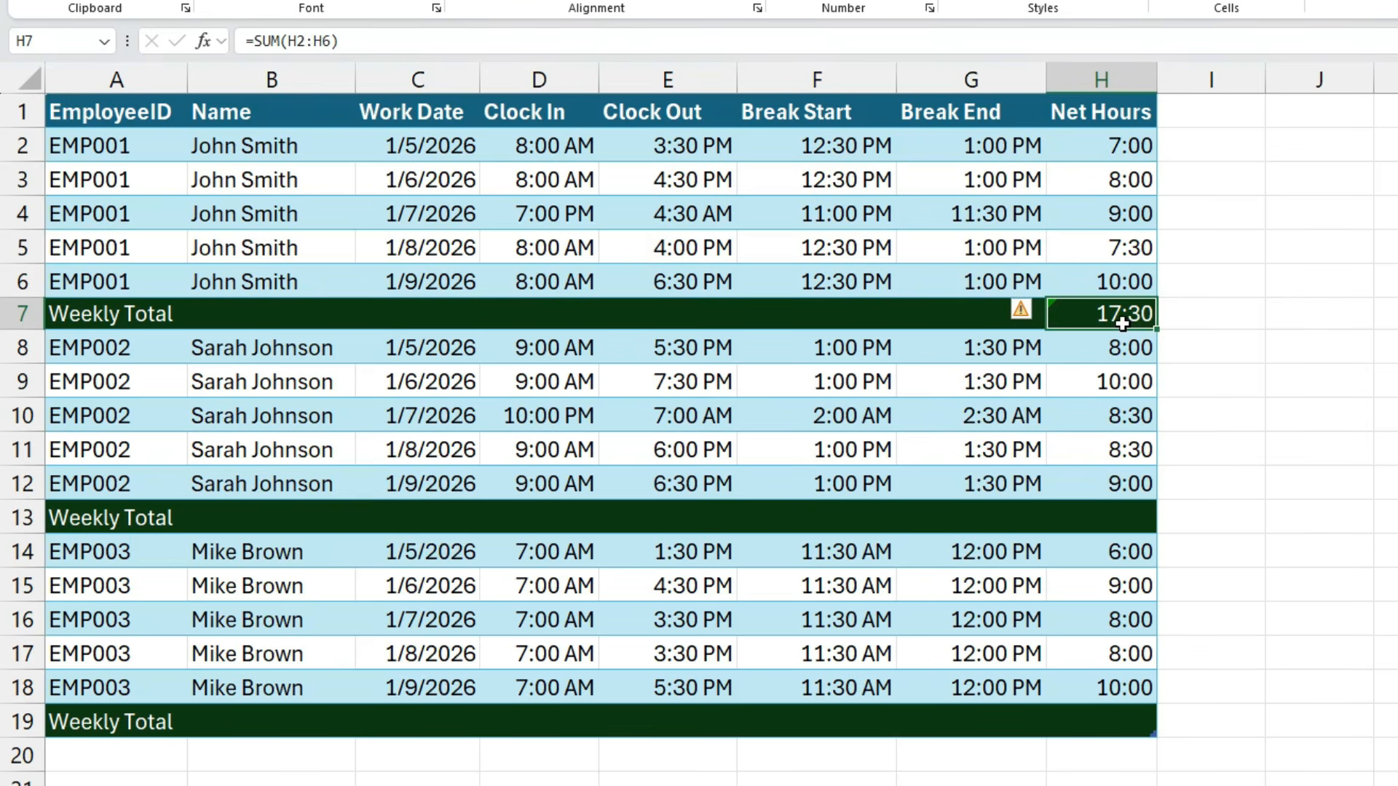
key("ctrl+1")
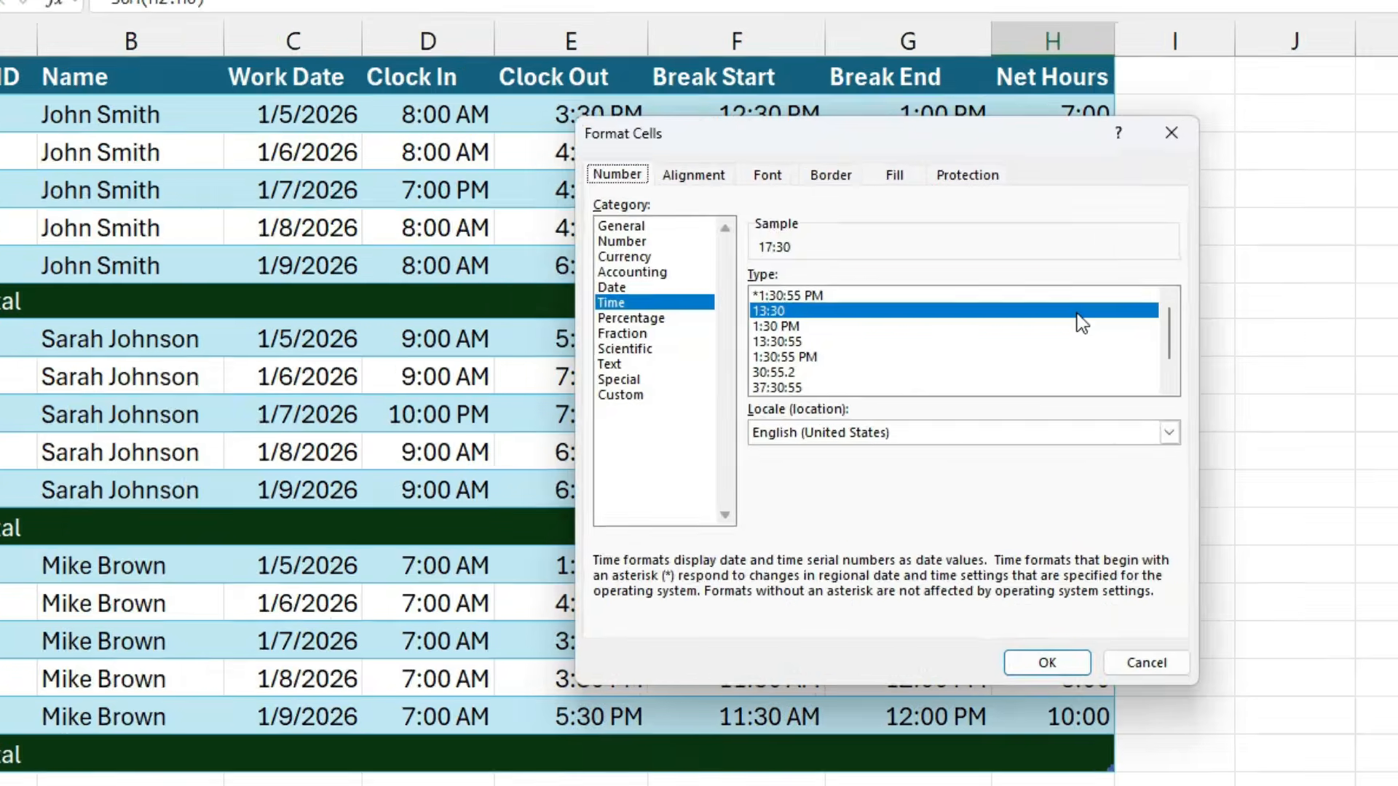
key("Down")
key("Down")
key("Down")
key("Down")
key("Down")
key("Down")
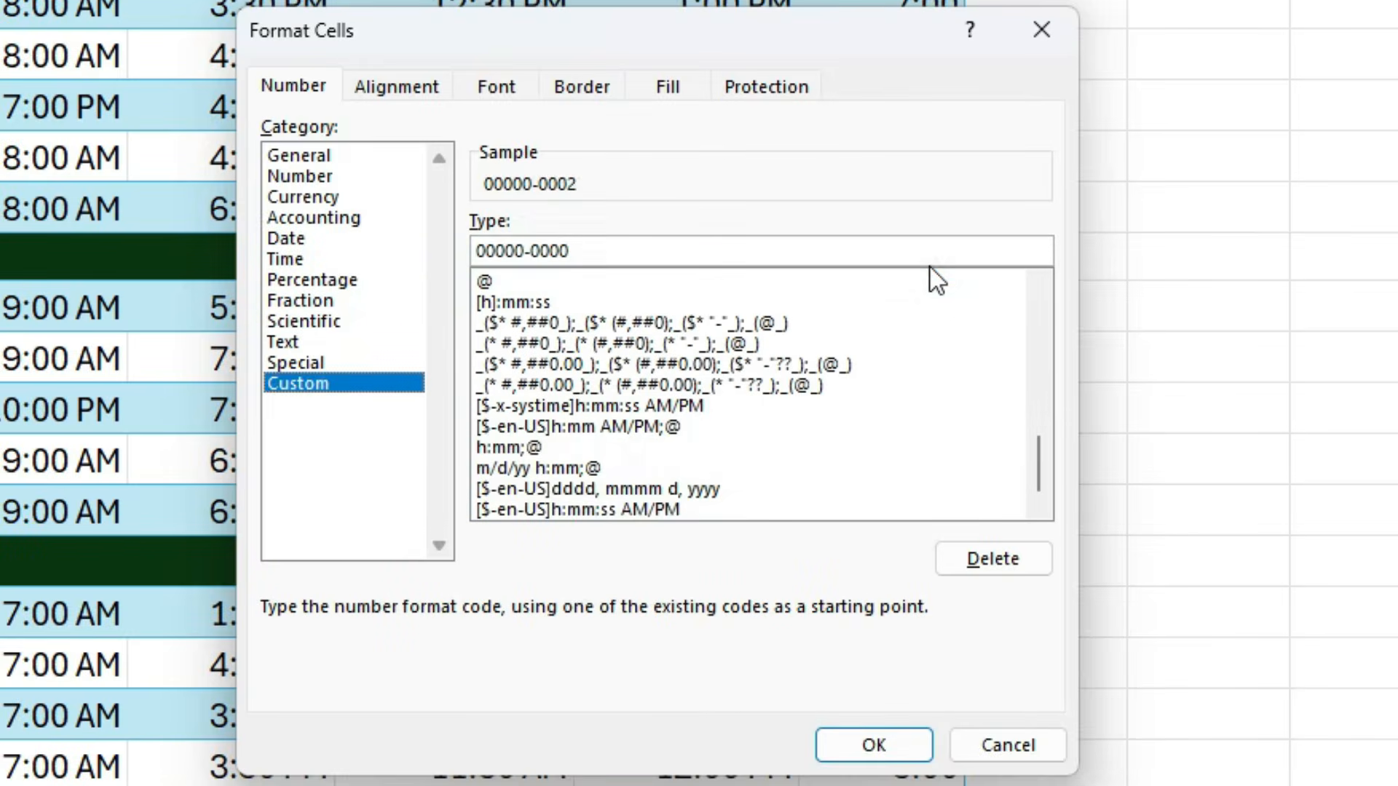
key("Tab")
type("[h]")
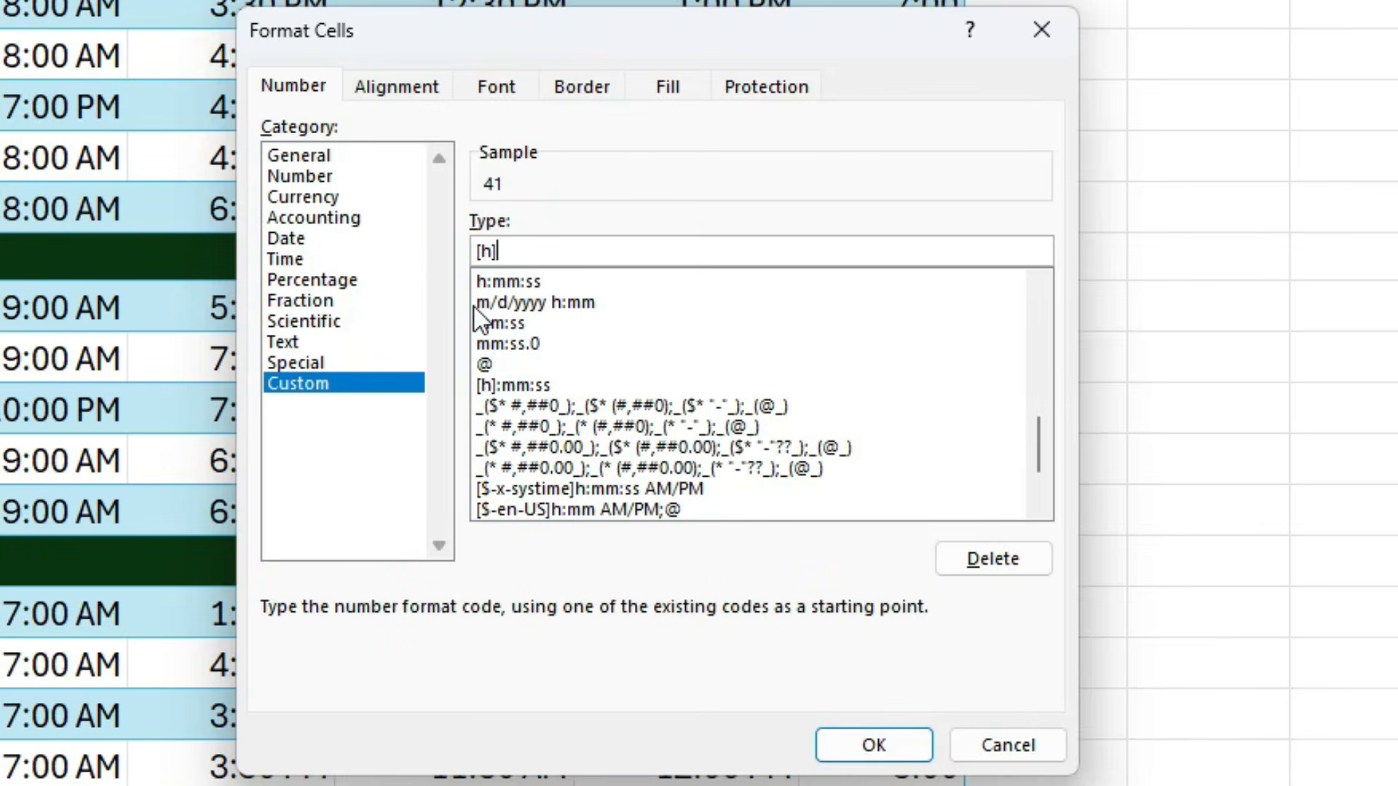
type(":mm")
left_click(882, 741)
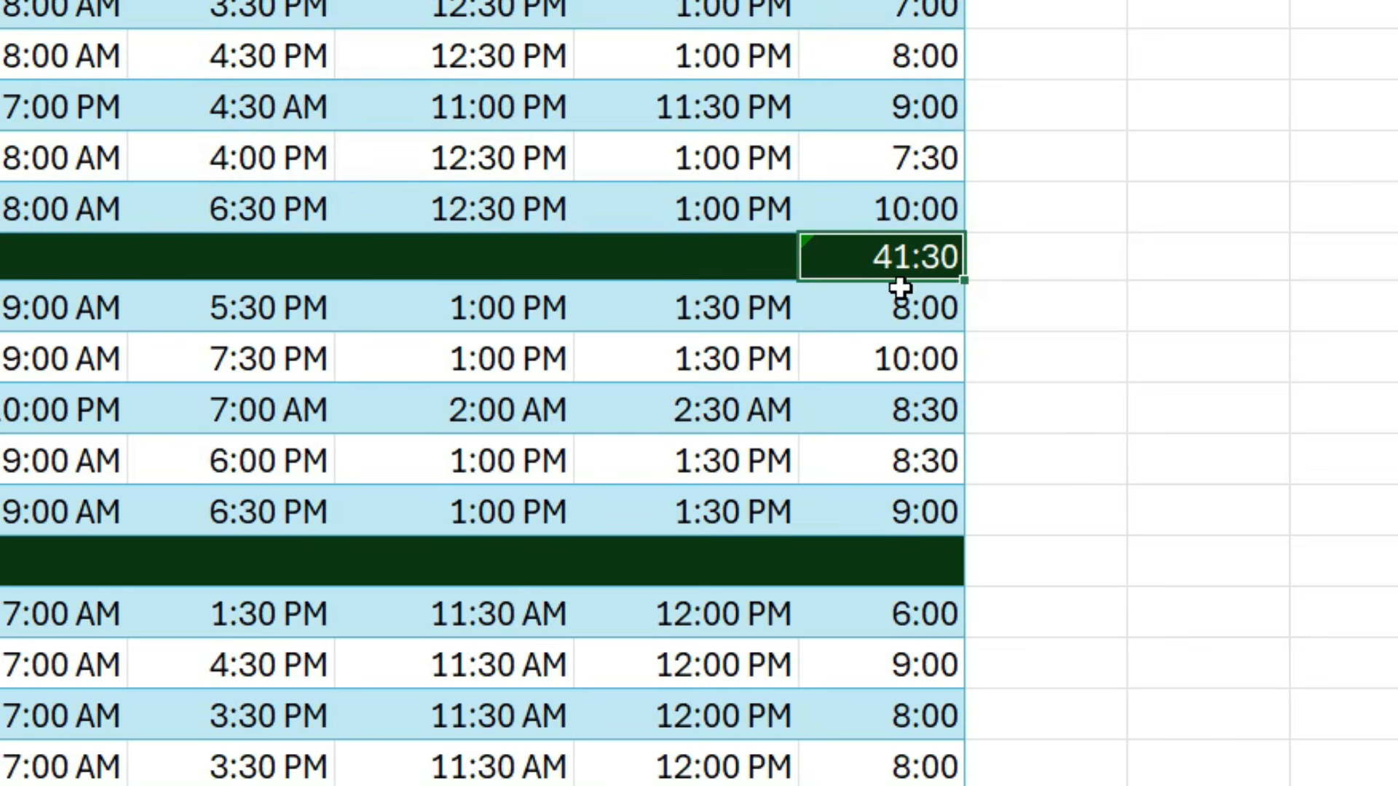